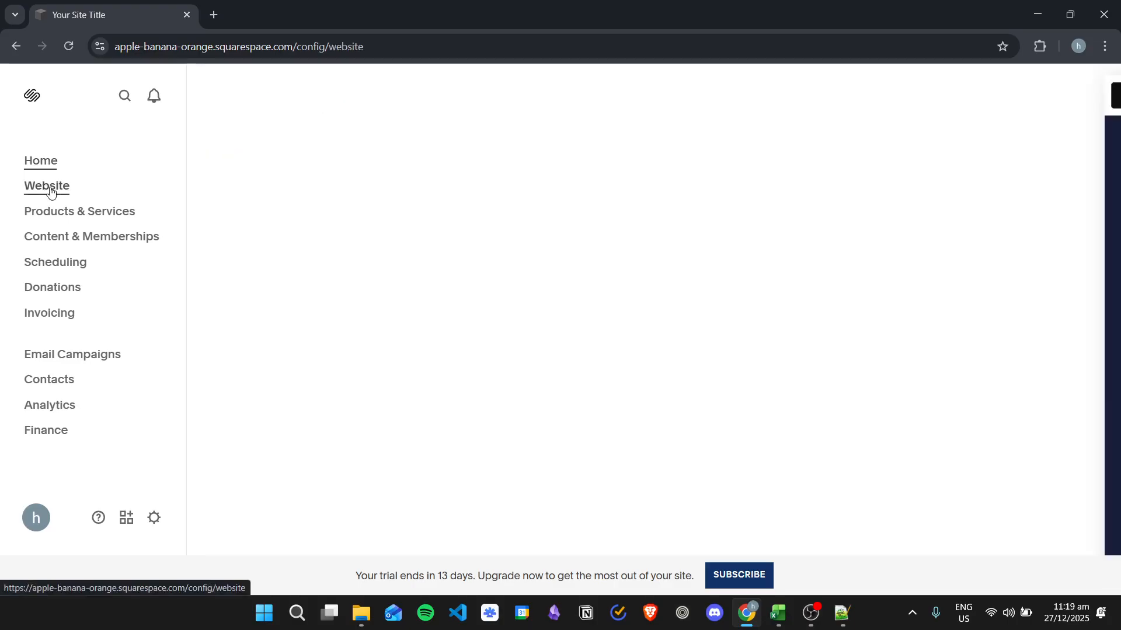
- Open the Lookbook page for editing and add a blank section above the F/W Collection section
click(218, 87)
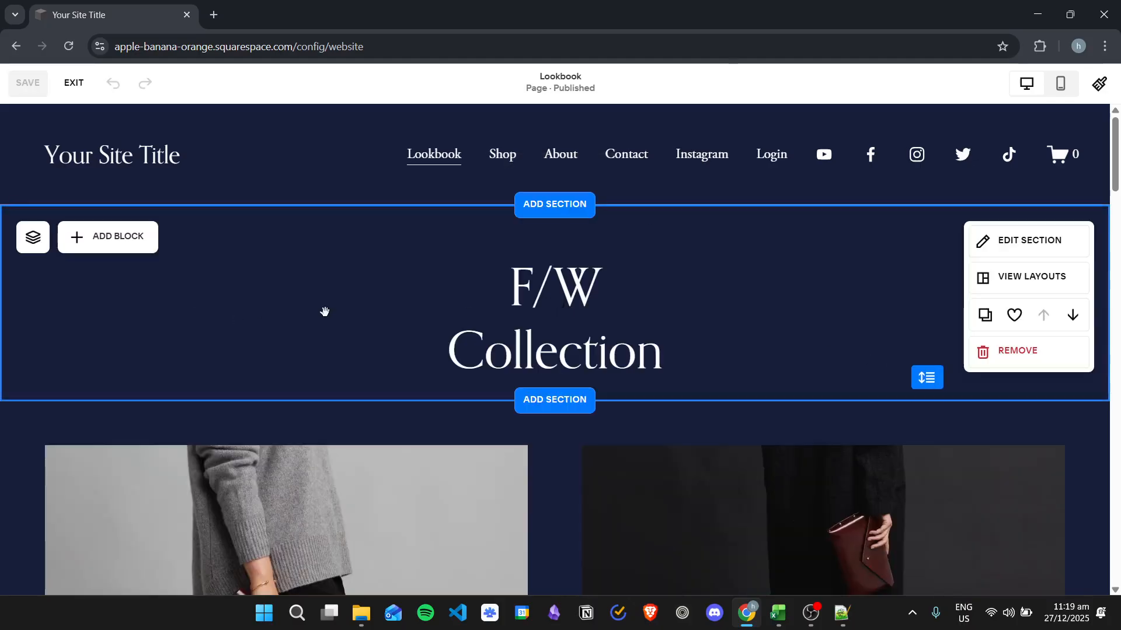
scroll(296, 313, down, 5)
scroll(612, 341, up, 5)
click(564, 211)
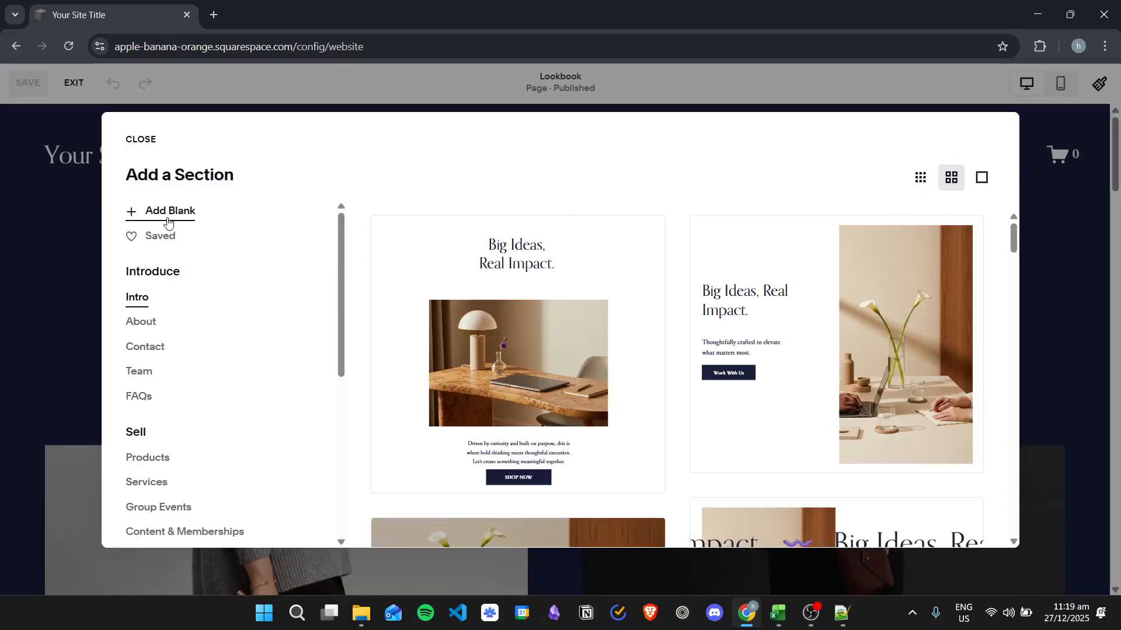
click(170, 215)
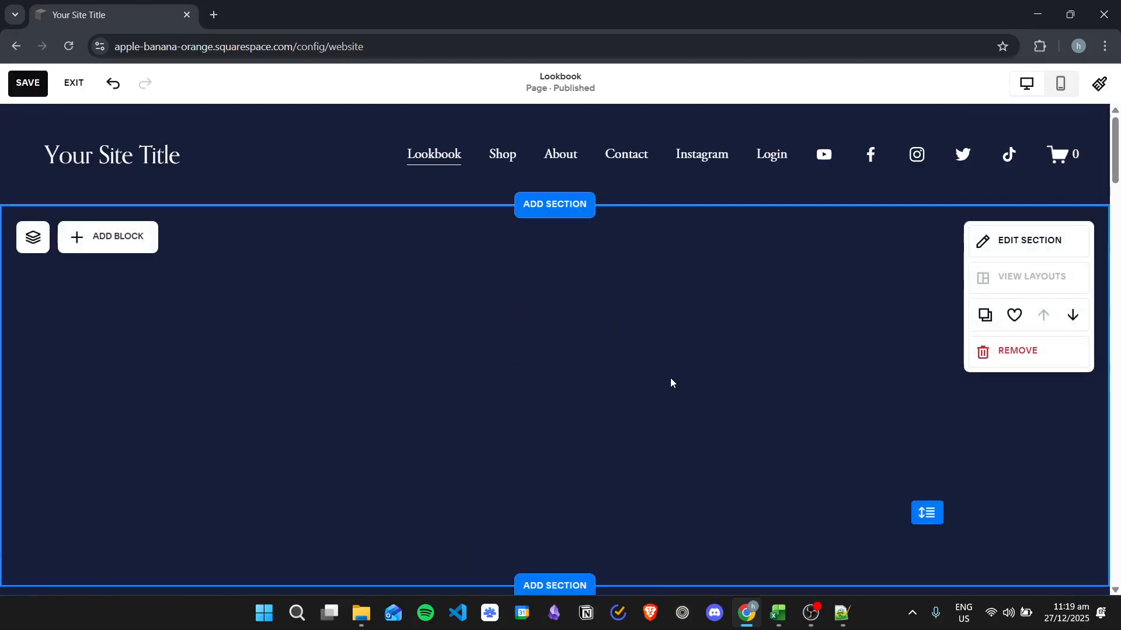
- Add a Product block to the blank section and move it away from the section's left edge
click(130, 239)
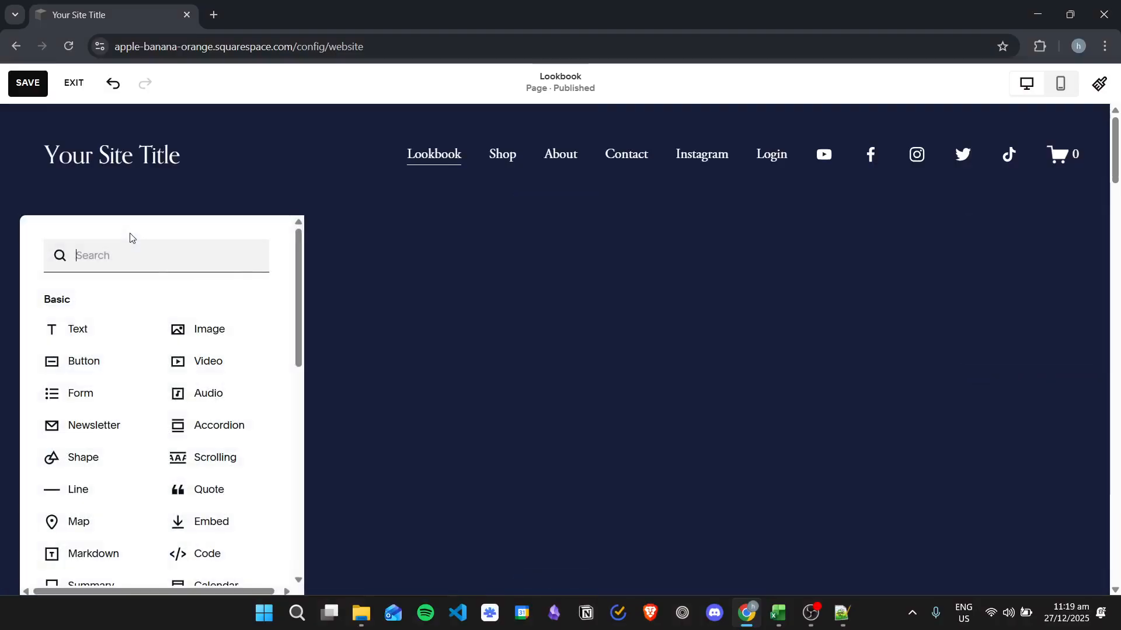
scroll(224, 416, down, 3)
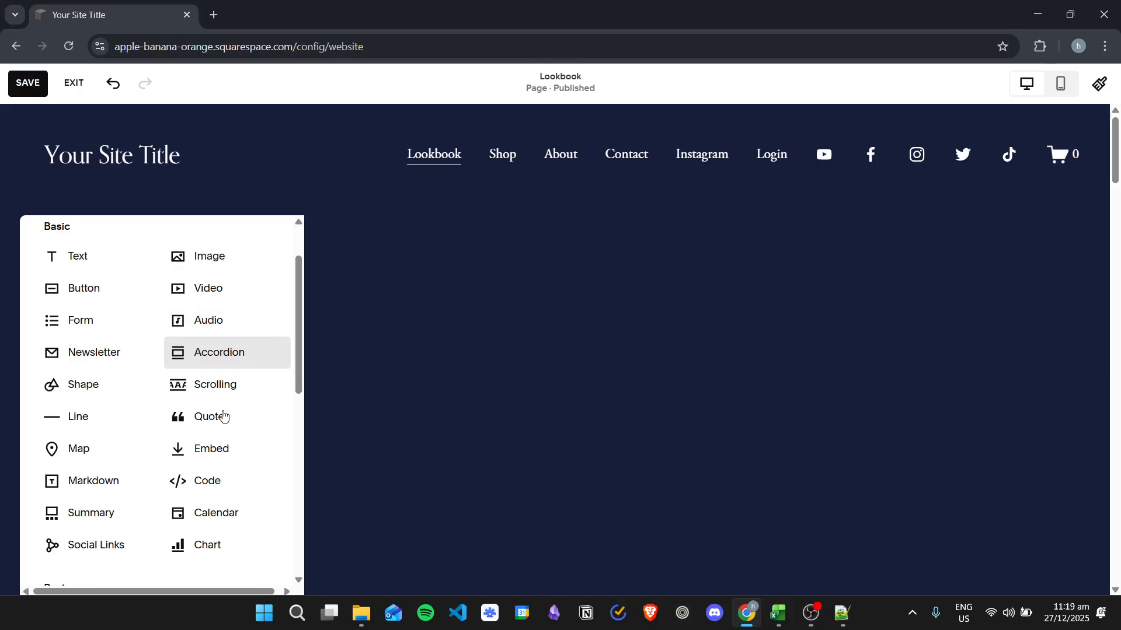
scroll(195, 393, down, 1)
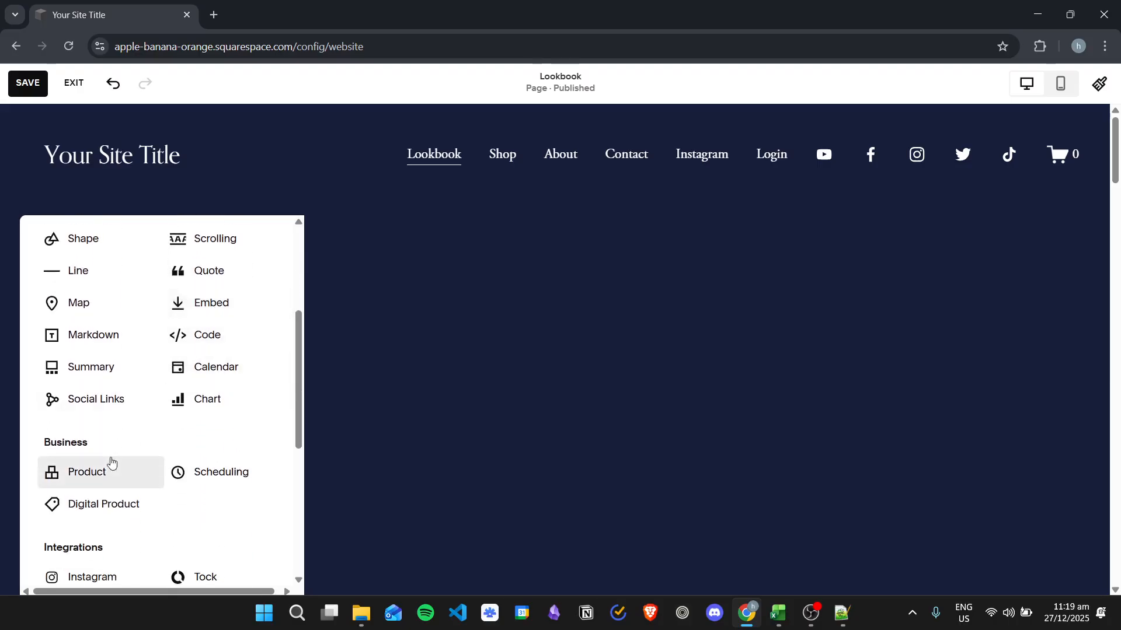
click(99, 481)
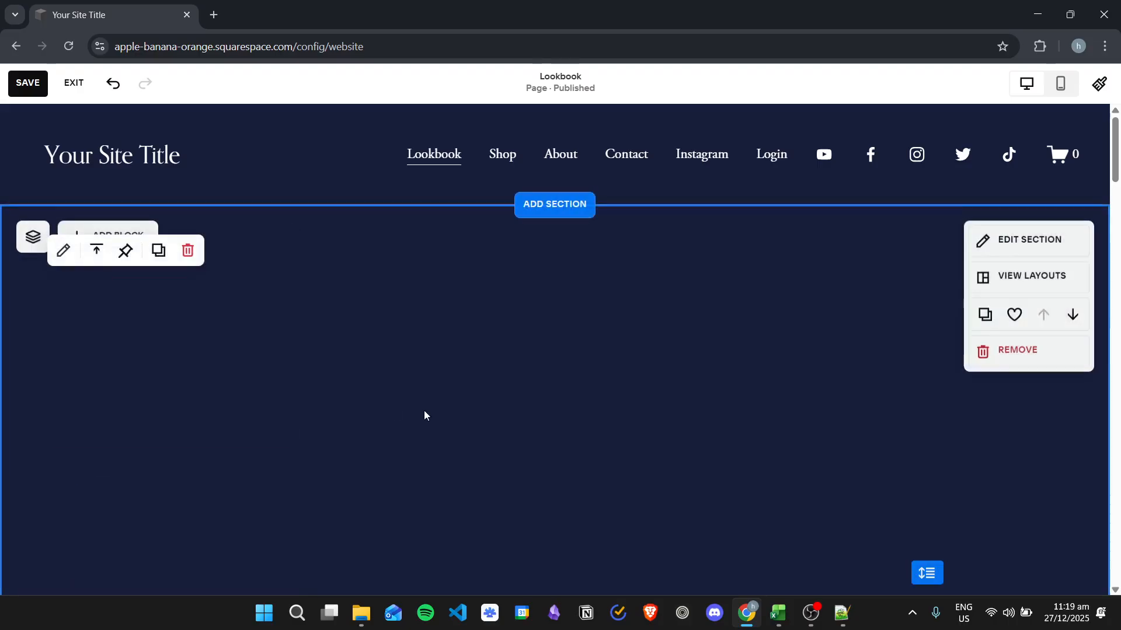
drag(224, 331, 397, 338)
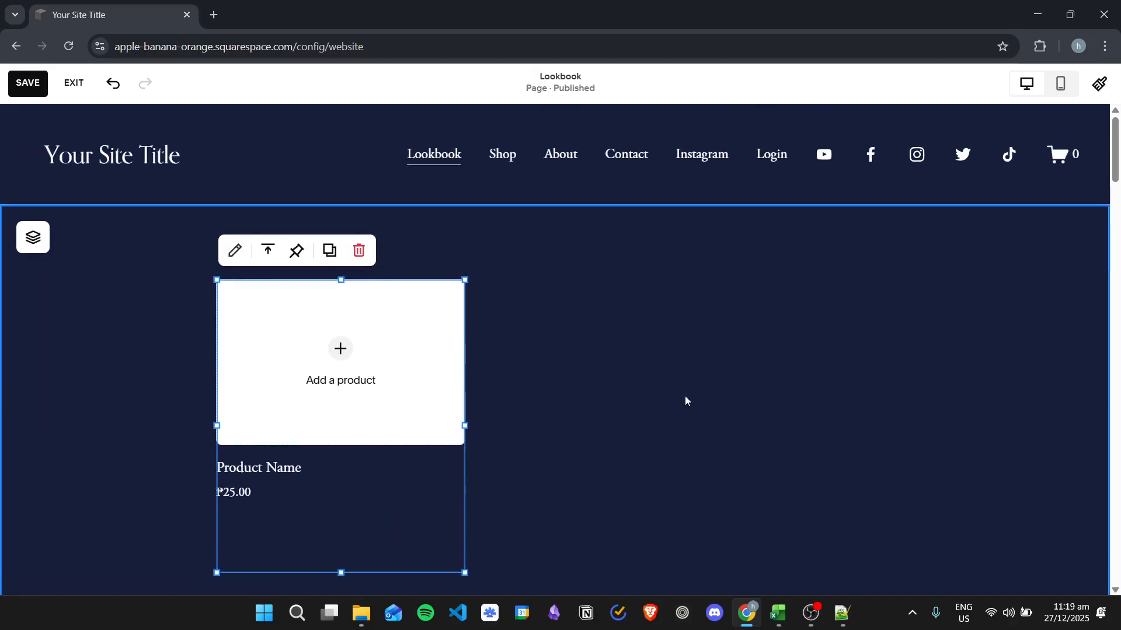
drag(420, 381, 339, 348)
- Link the product block to an existing product by searching for "bag" and choosing Circle Bag
click(340, 348)
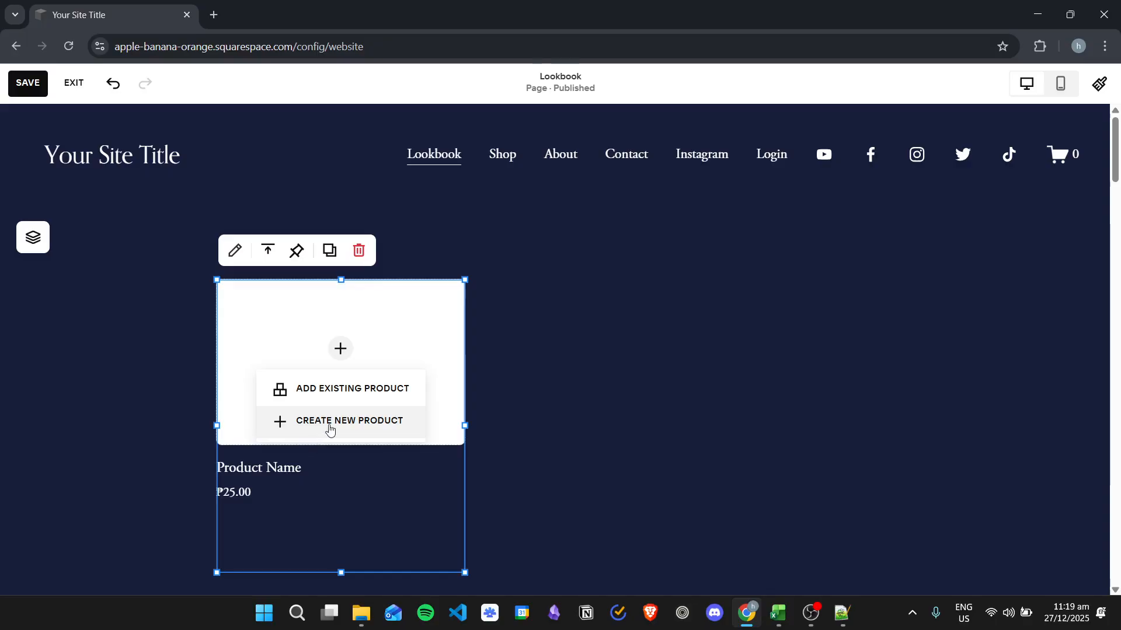
click(356, 388)
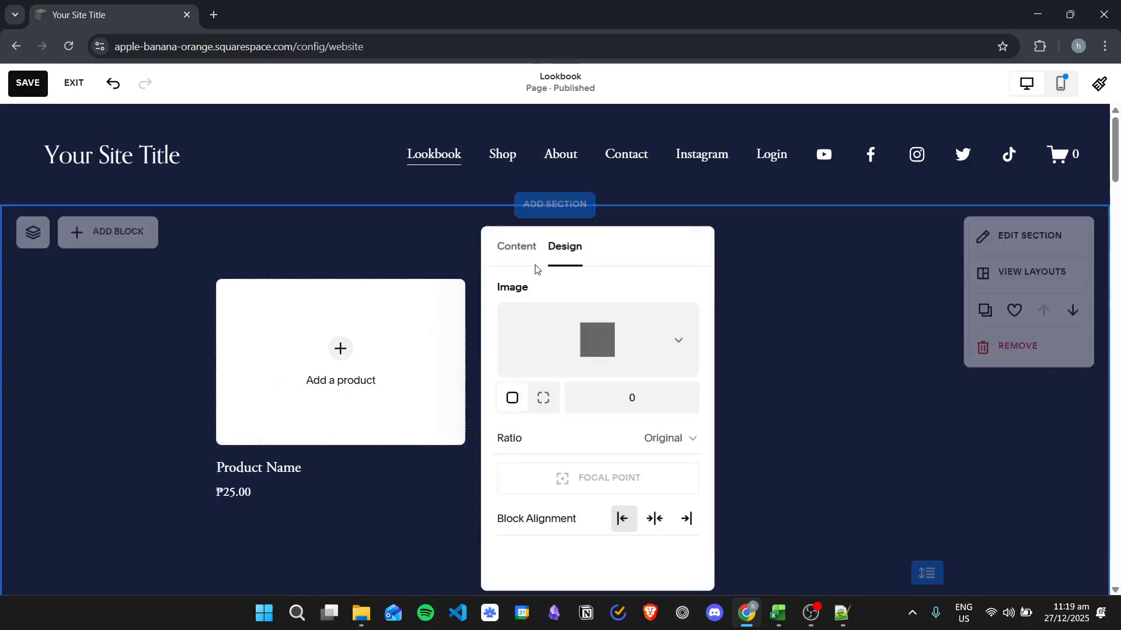
click(514, 246)
click(567, 250)
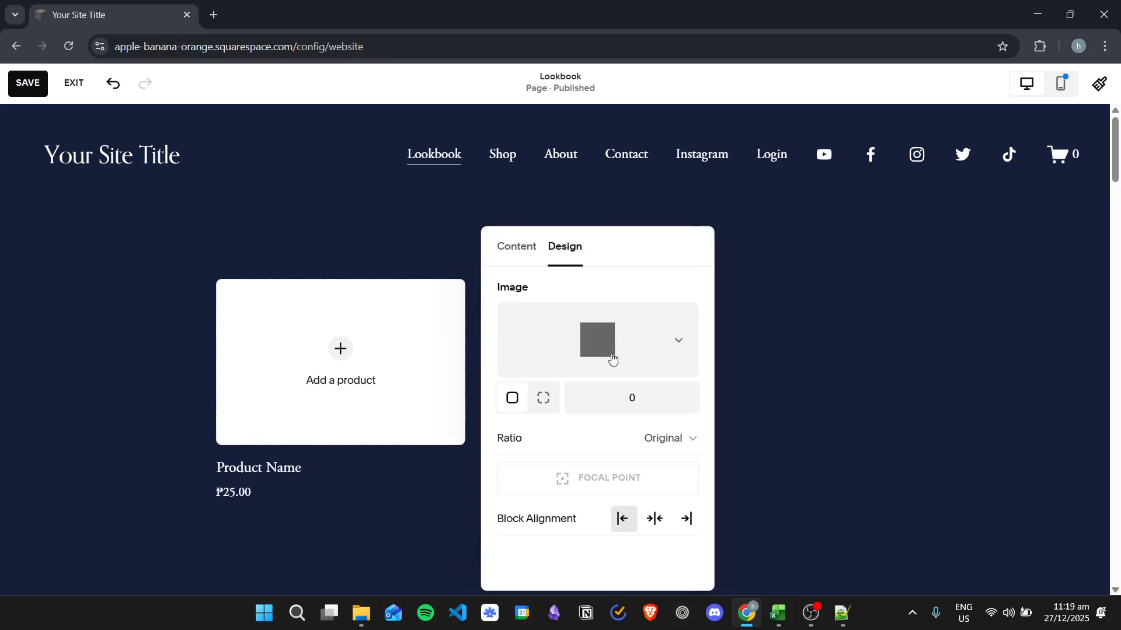
click(513, 256)
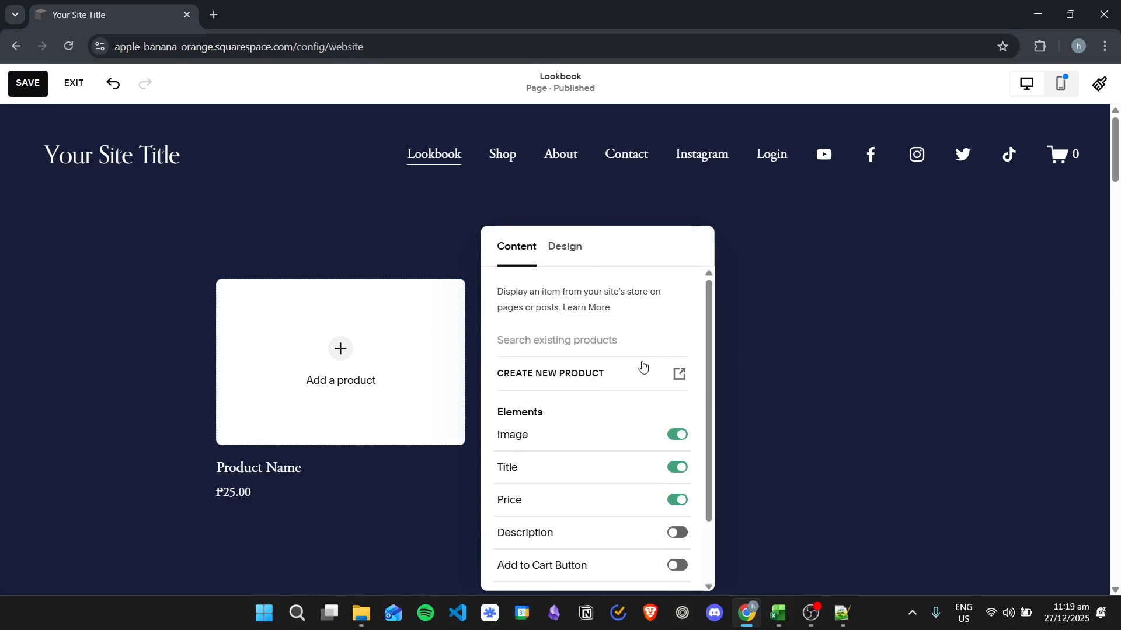
click(568, 341)
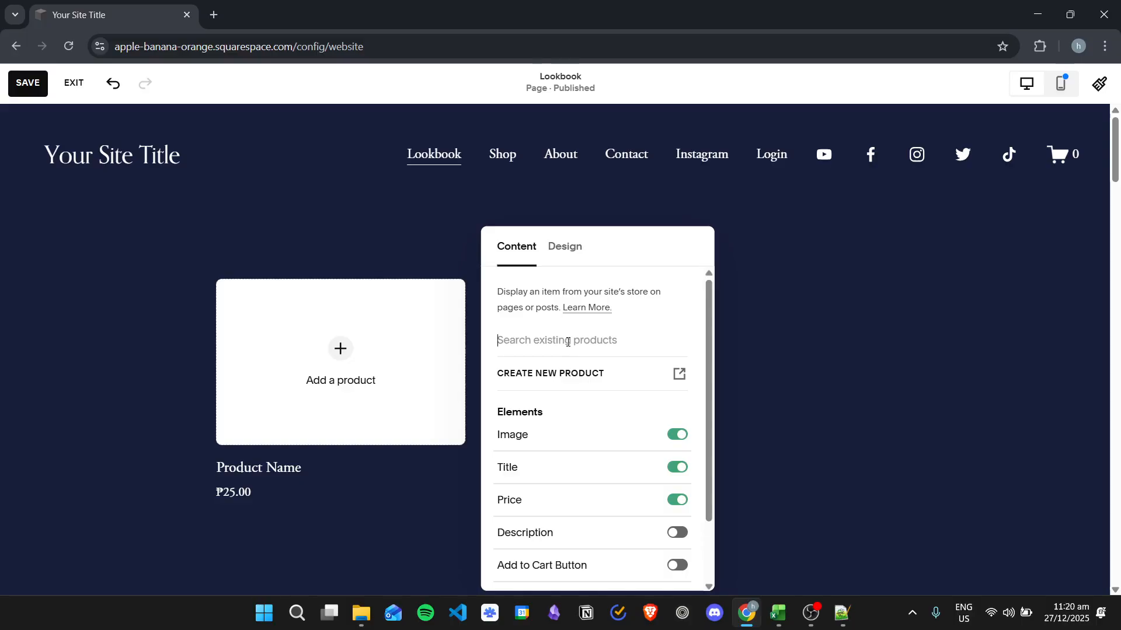
text(bag)
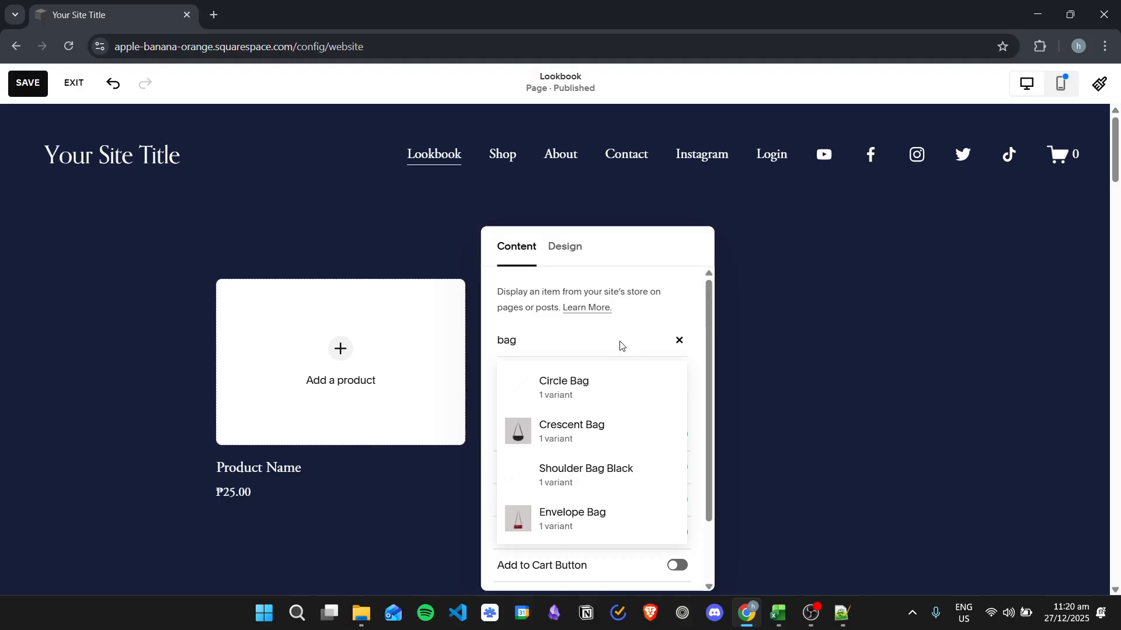
click(595, 382)
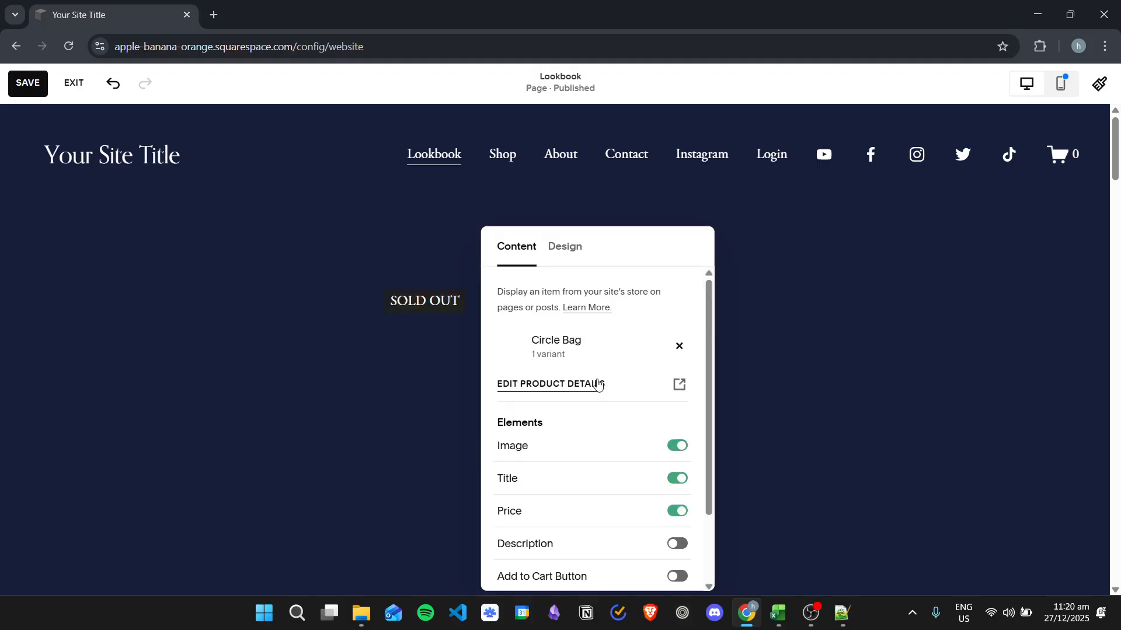
scroll(613, 350, down, 1)
scroll(613, 356, up, 1)
scroll(615, 357, down, 1)
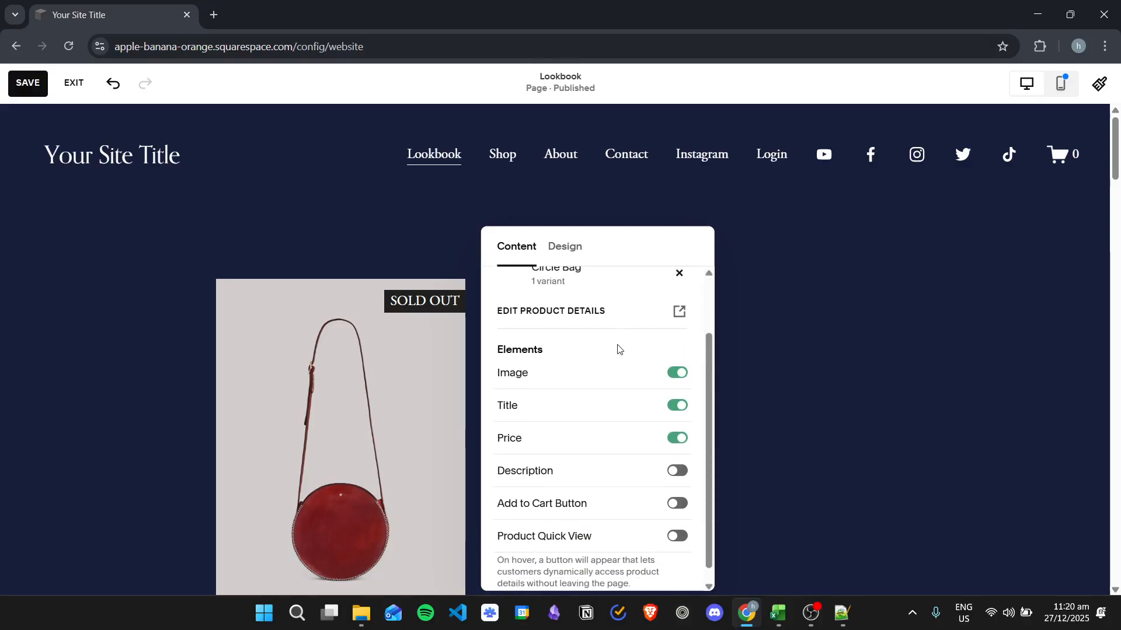
scroll(352, 400, down, 2)
click(569, 311)
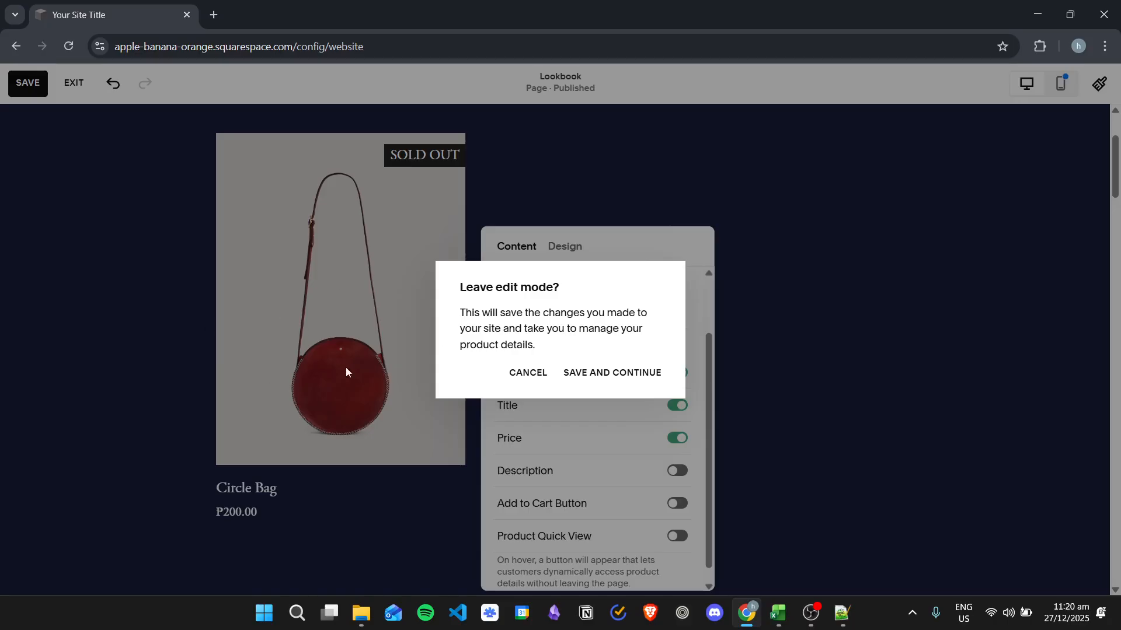
click(515, 376)
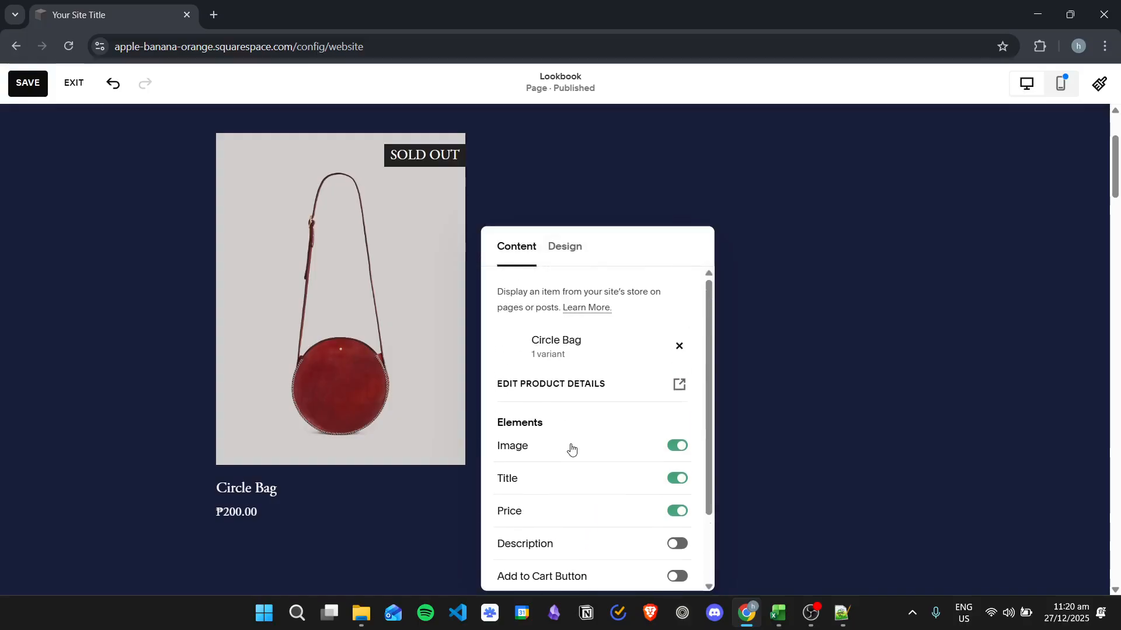
- Show the description and the Add to Cart button in the Circle Bag product block
scroll(257, 423, down, 1)
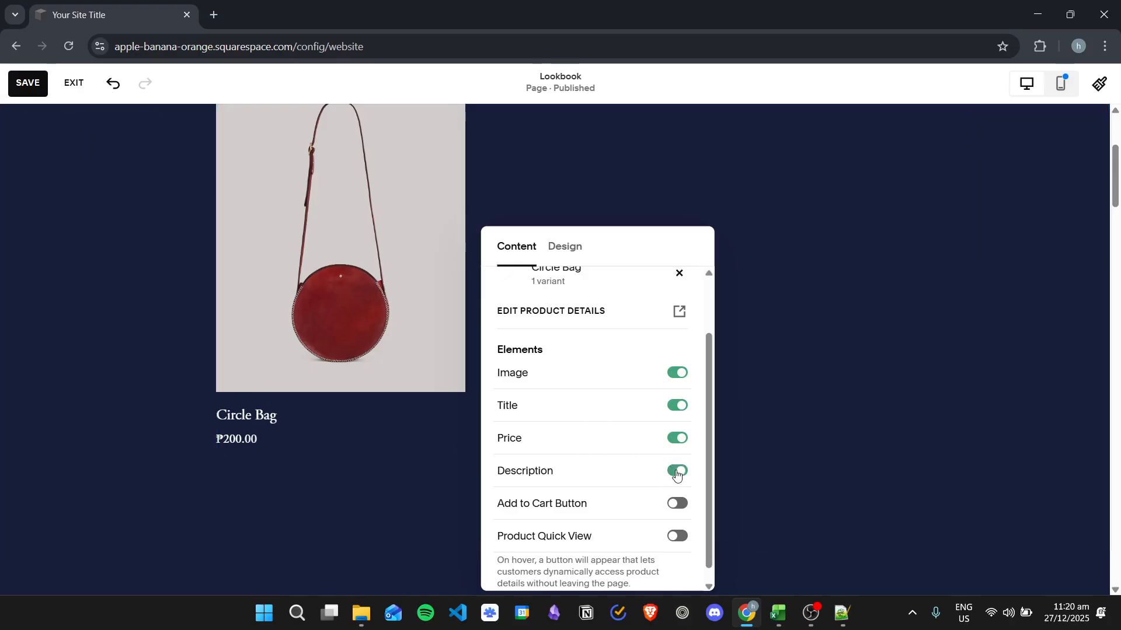
scroll(358, 438, down, 1)
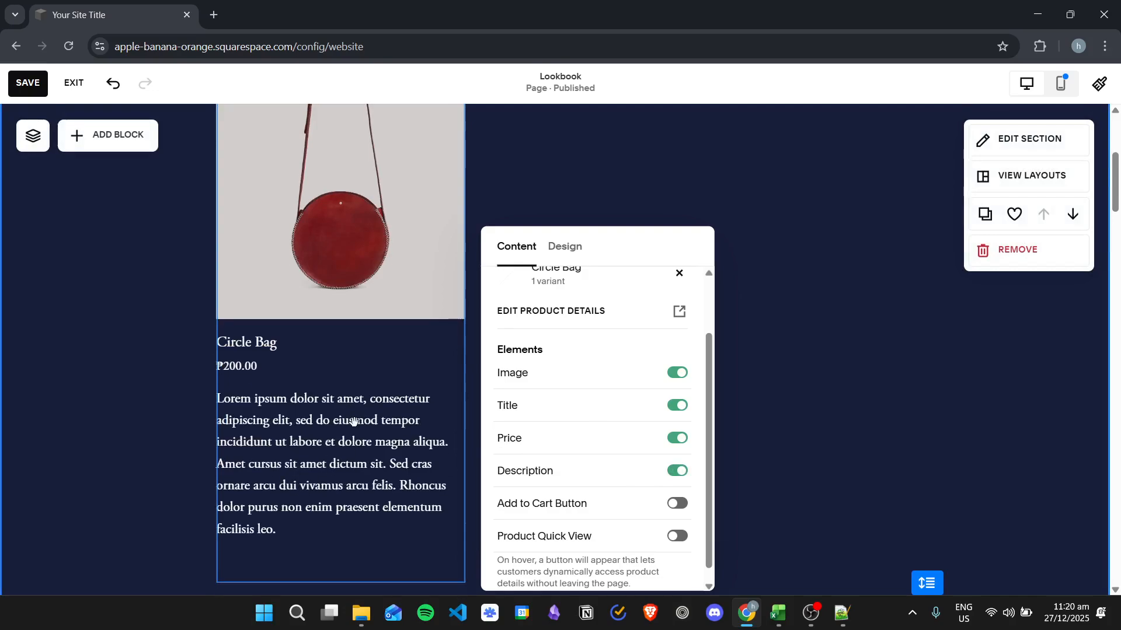
click(677, 503)
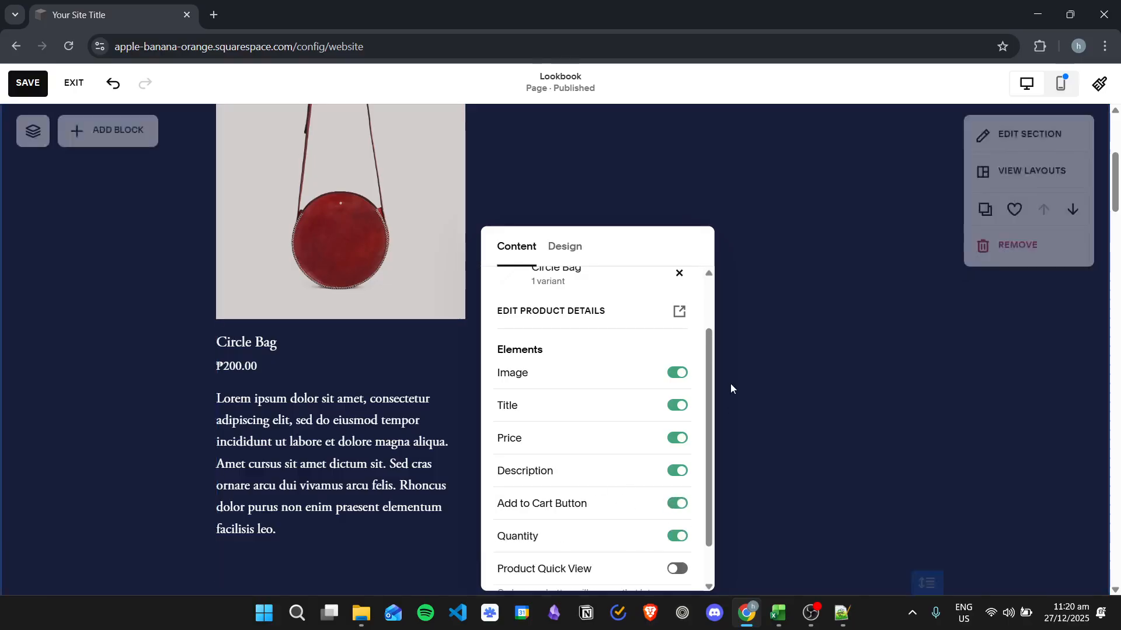
scroll(370, 471, down, 1)
scroll(603, 428, down, 1)
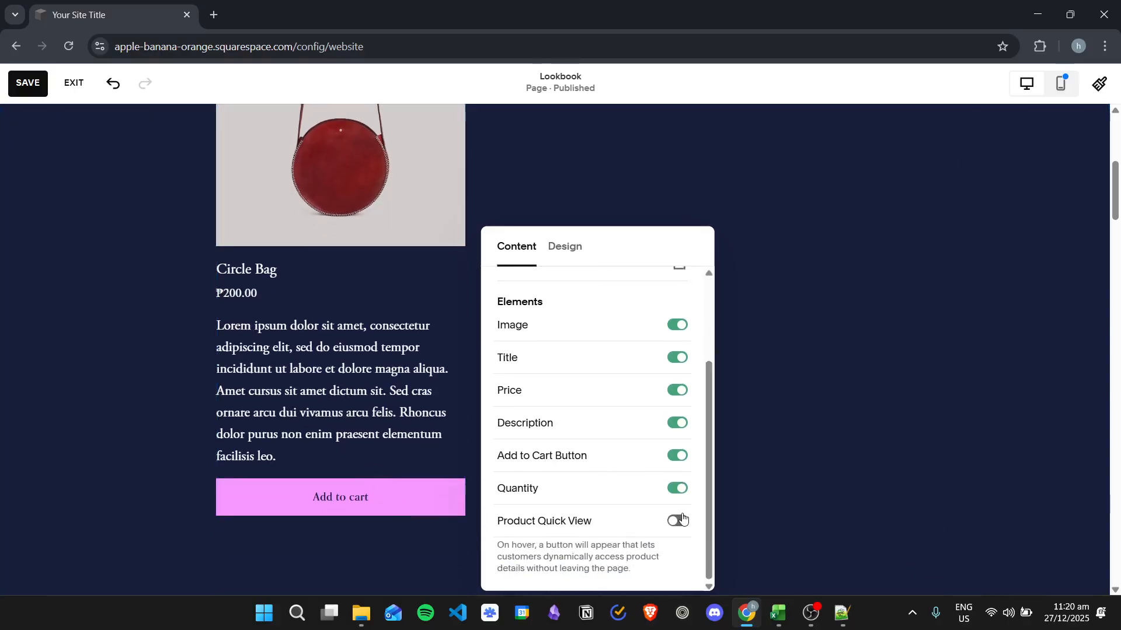
scroll(388, 405, down, 1)
scroll(618, 450, up, 2)
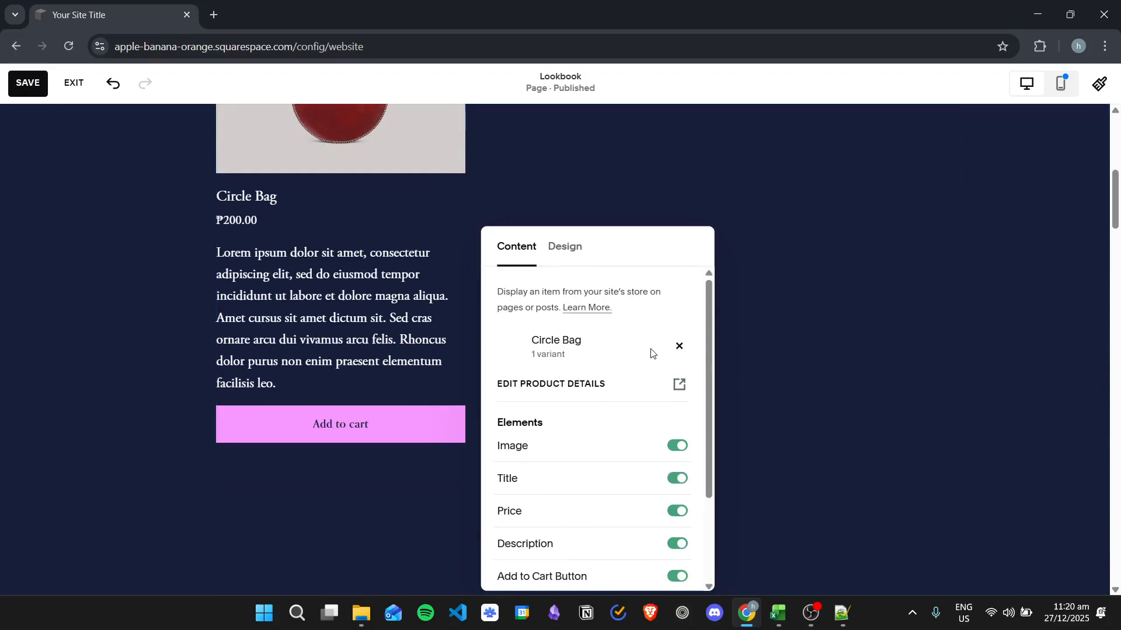
- Round all corners of the Circle Bag product image with a radius of 50
click(558, 249)
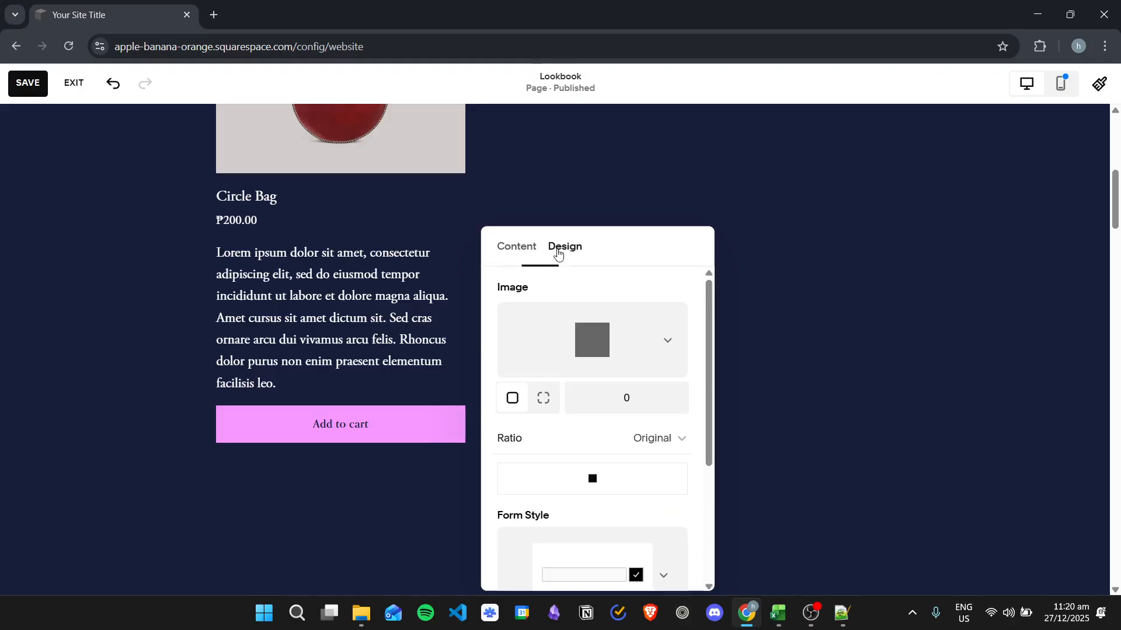
scroll(251, 318, up, 4)
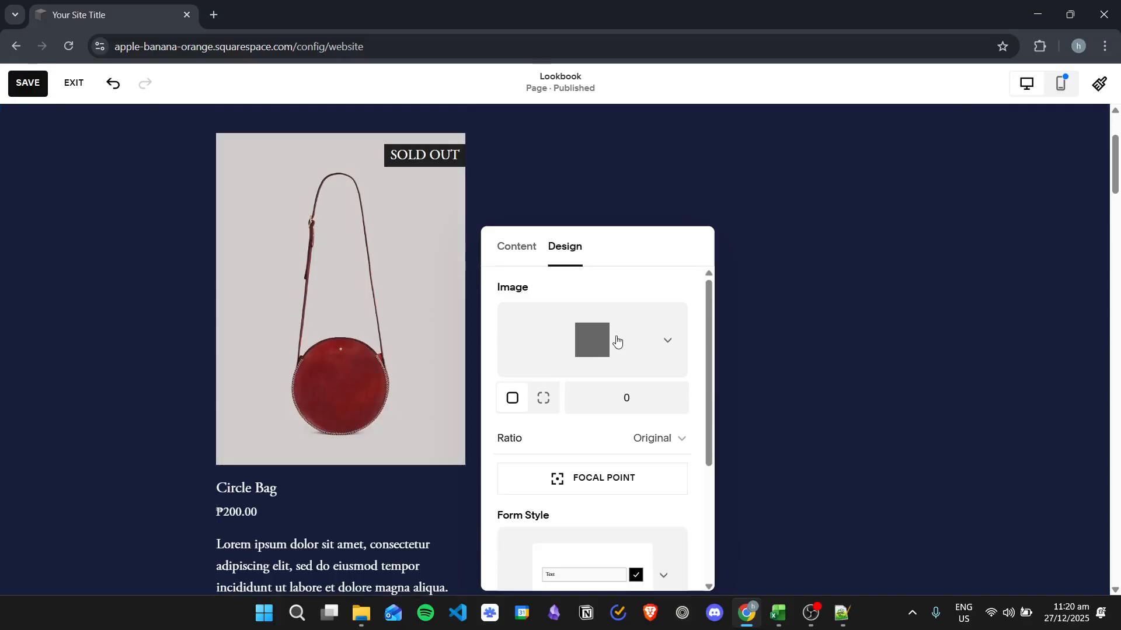
mouse_move(413, 268)
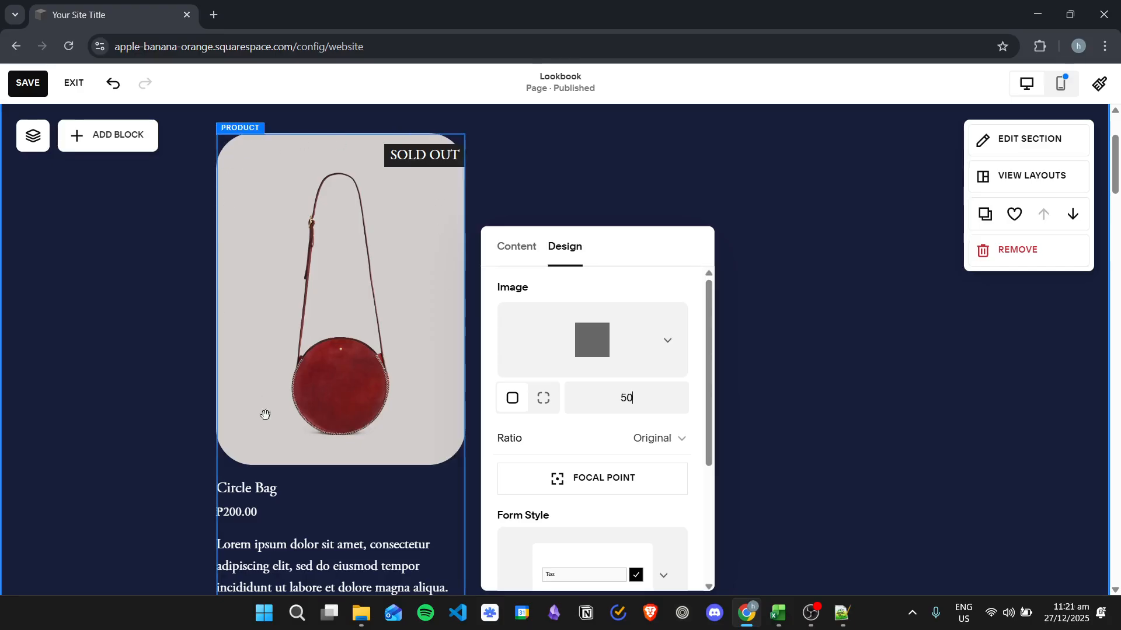
- Switch to individual corner rounding and set the product image's upper-left and lower-right corner radii to 0
click(543, 398)
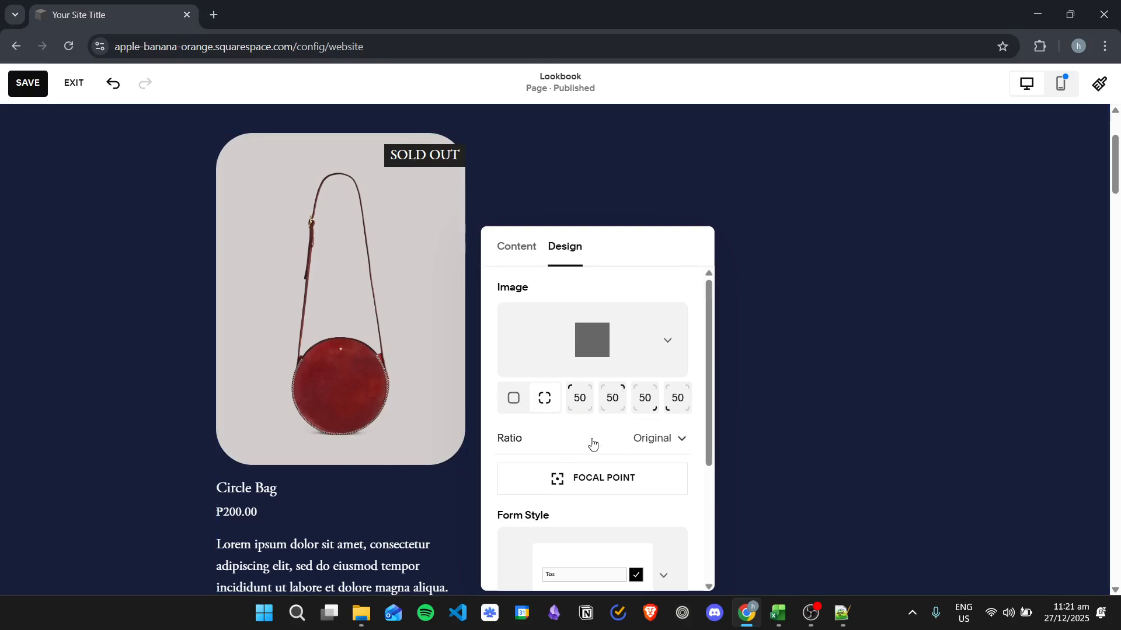
click(581, 398)
key(BackSpace)
text(0)
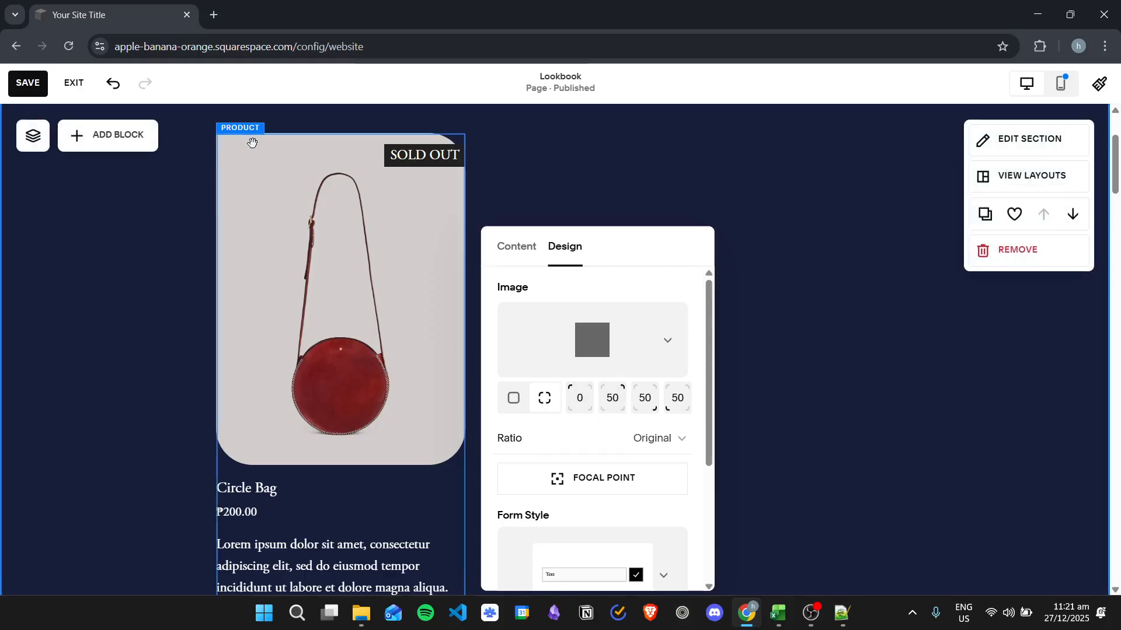
click(647, 399)
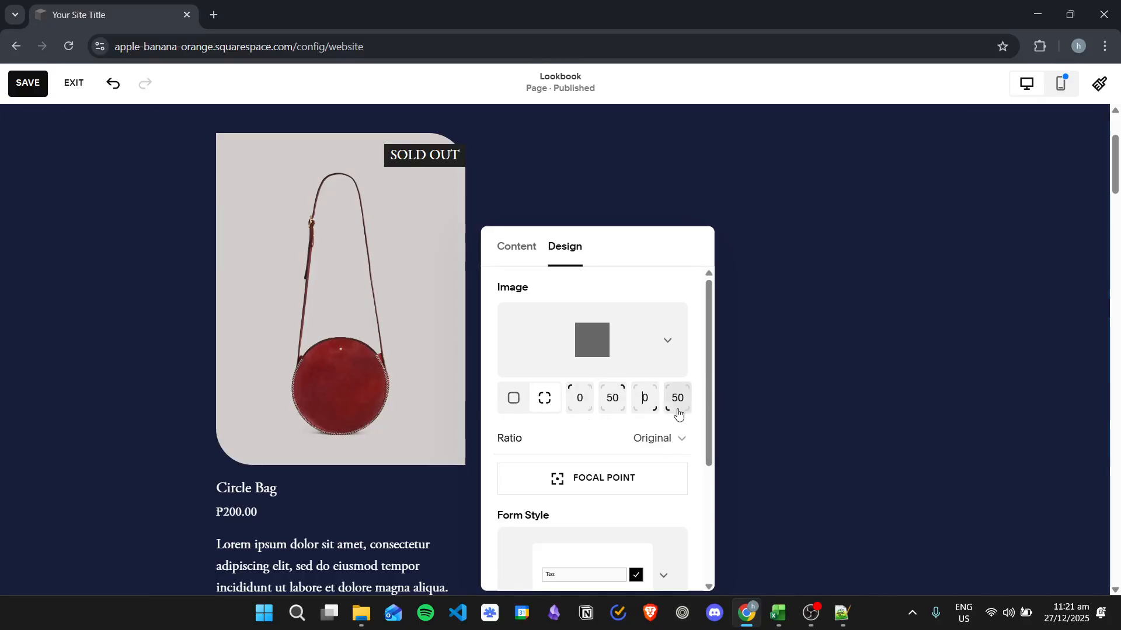
- Return the product image to one uniform corner radius, entering 50 and ending at 51
click(514, 399)
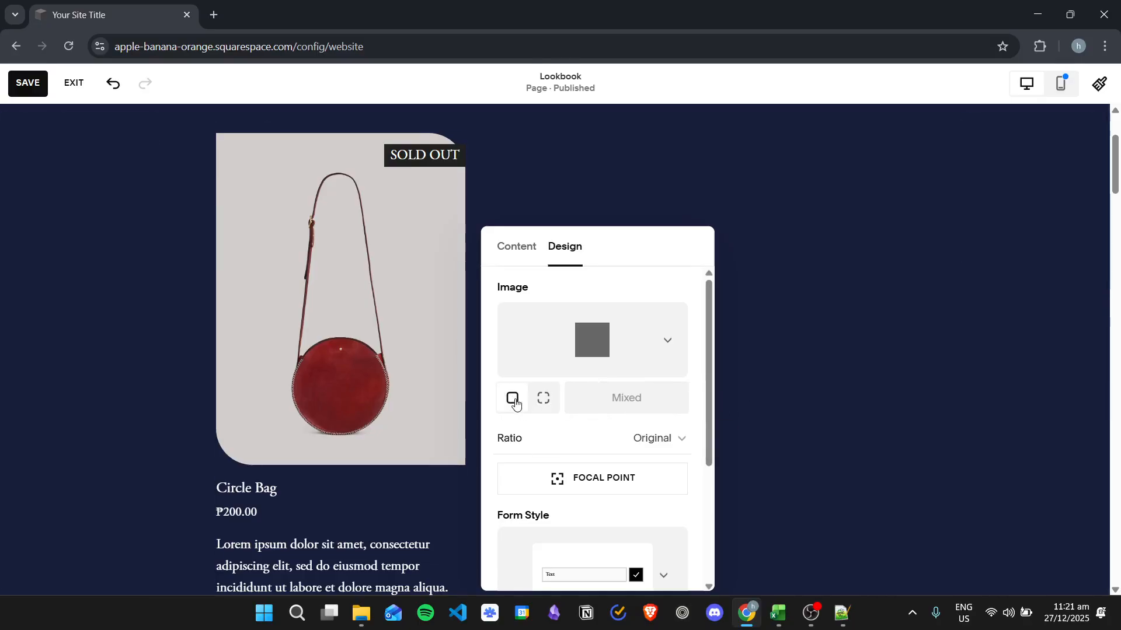
click(644, 401)
text(50)
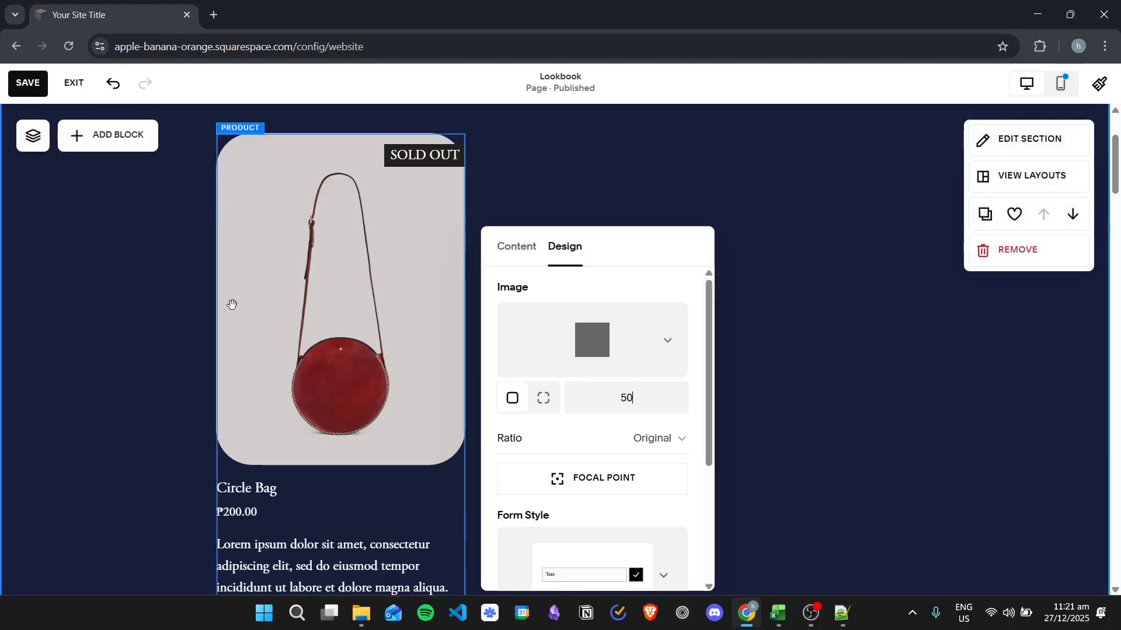
scroll(657, 301, down, 1)
scroll(660, 313, up, 1)
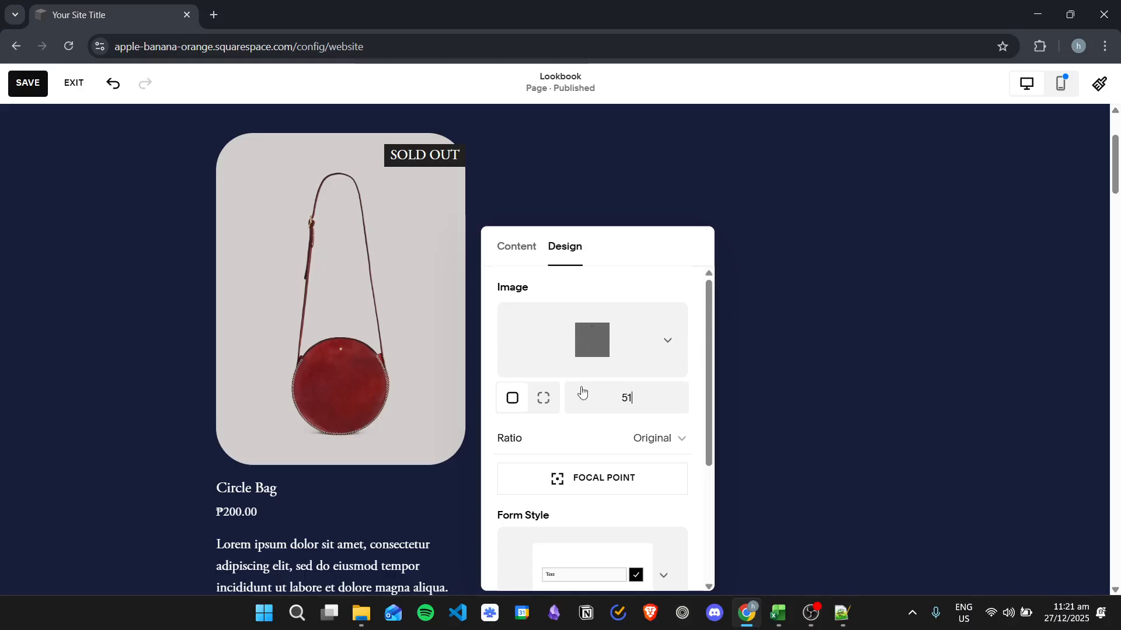
- Try the circle, diamond and notched-corner square shapes on the Circle Bag product image, one after another
click(662, 345)
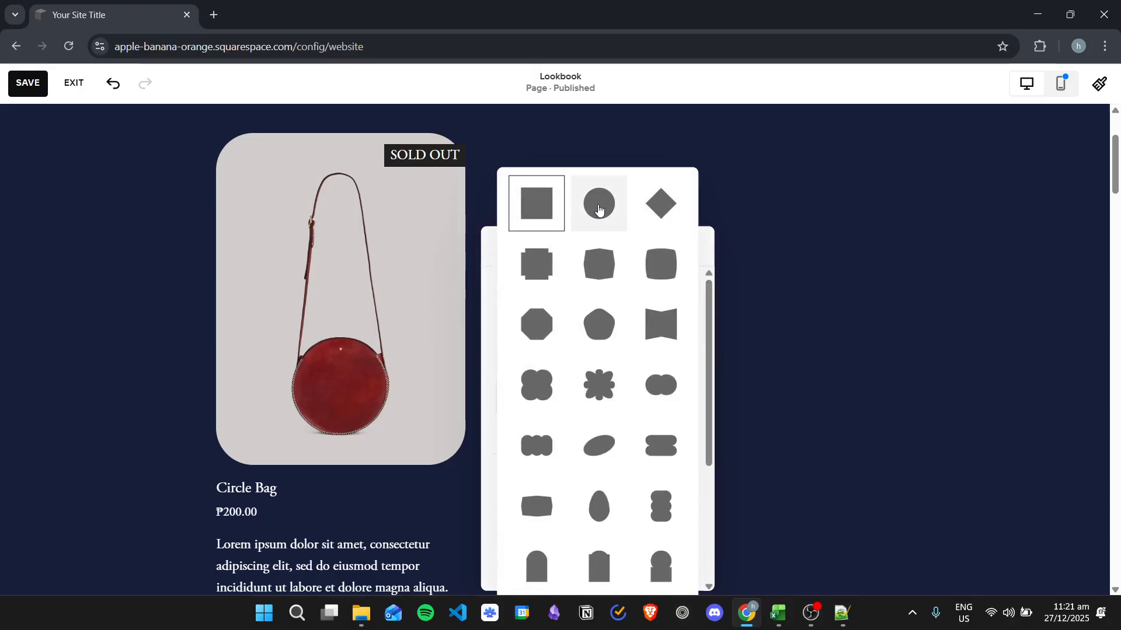
click(597, 202)
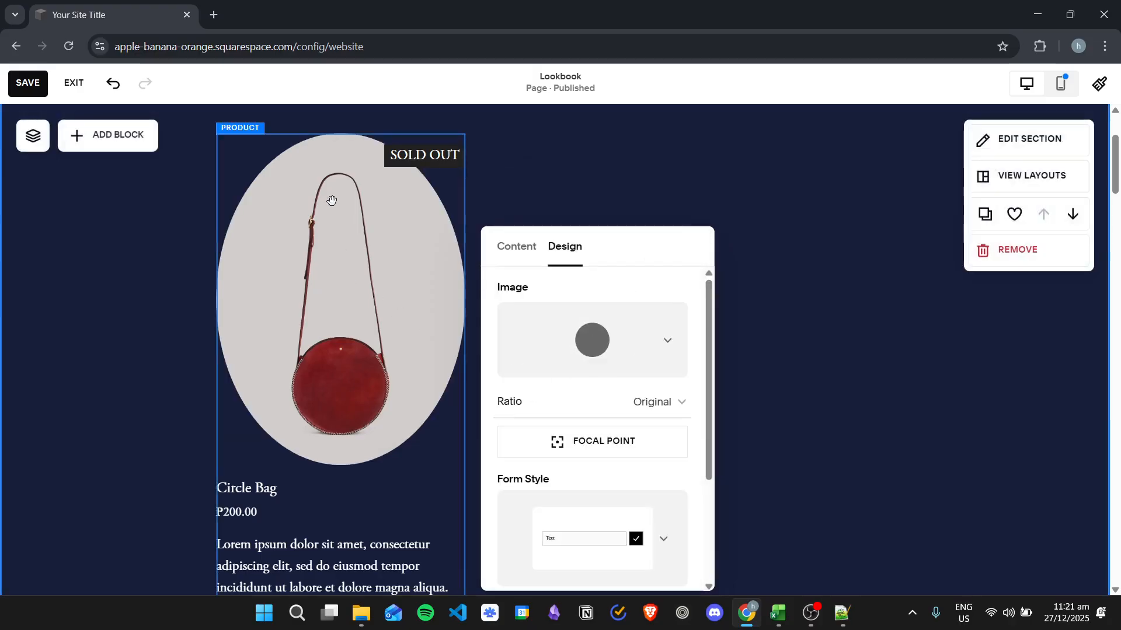
click(620, 345)
click(670, 209)
click(649, 356)
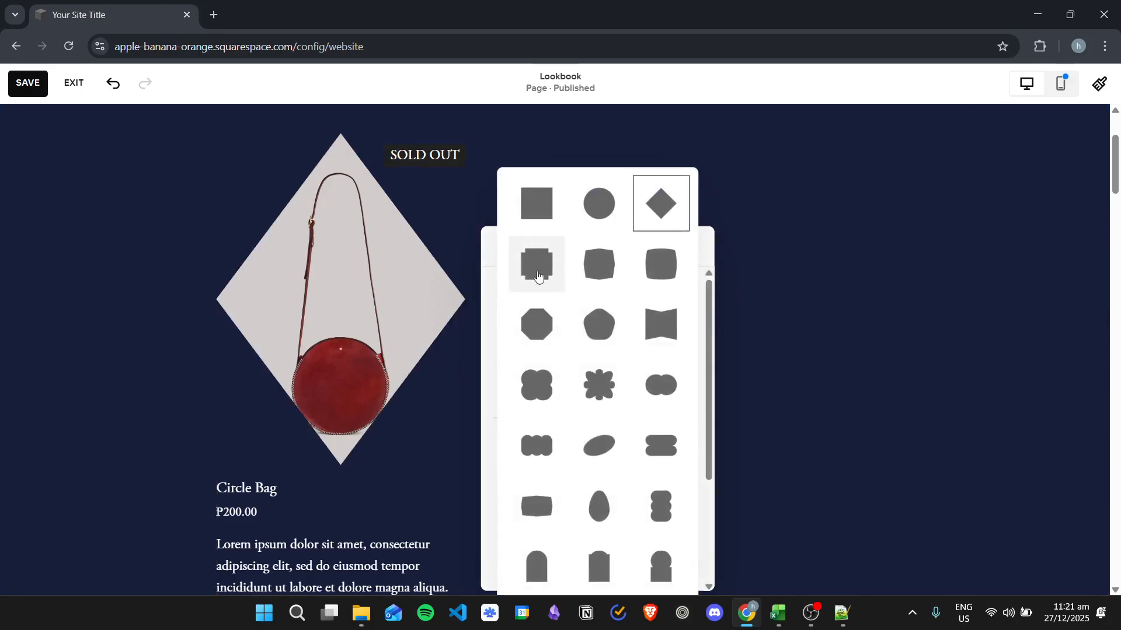
click(538, 277)
- Try the soft-cornered square, octagon and three-lobed shapes on the product image in turn
click(650, 339)
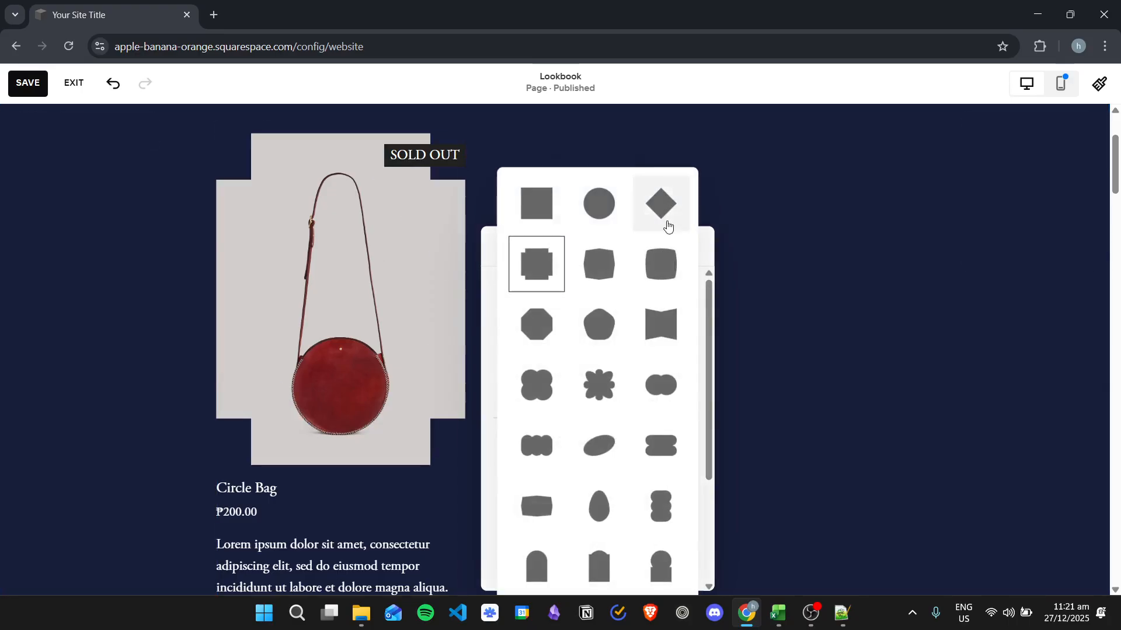
click(658, 264)
click(672, 334)
click(558, 333)
click(671, 338)
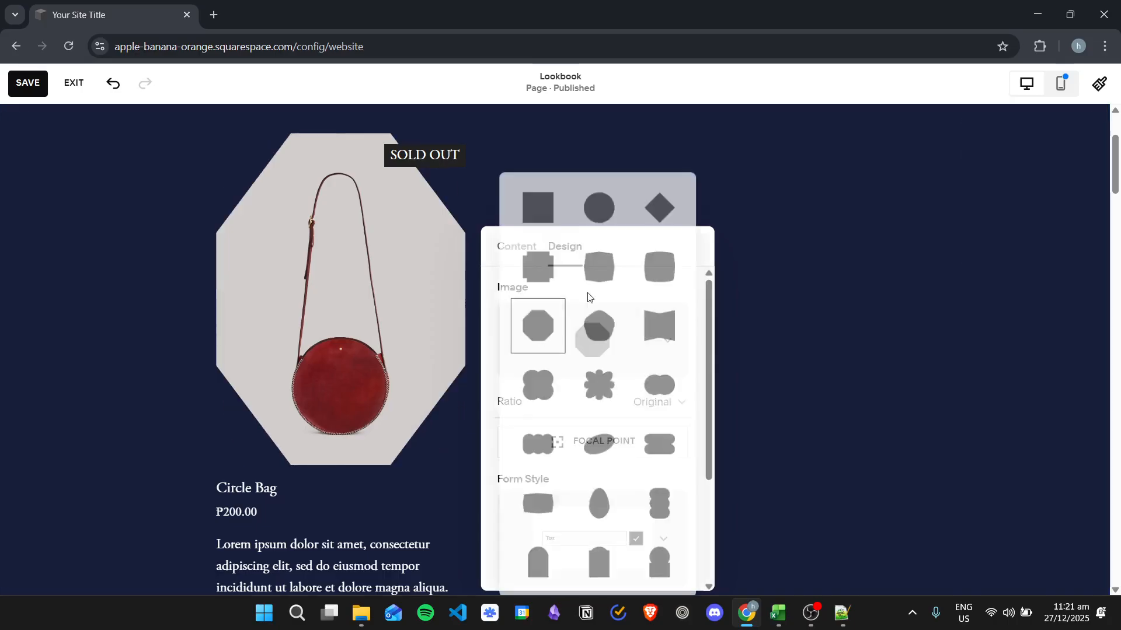
click(549, 443)
- Try the egg and shouldered-arch shapes on the product image, ending on the egg shape
click(676, 352)
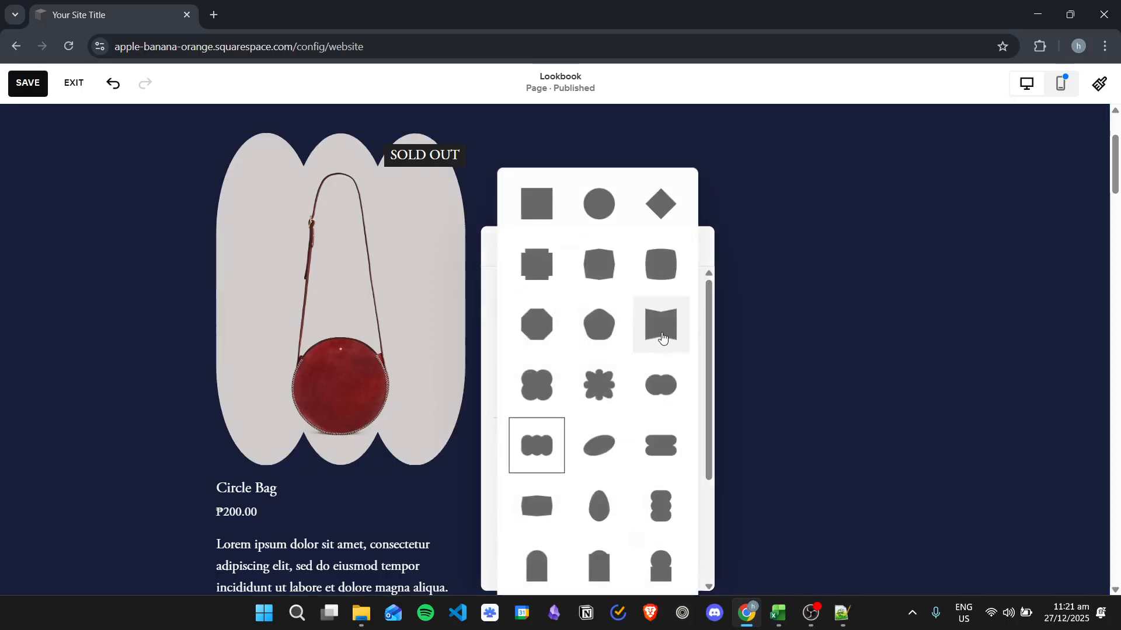
click(615, 494)
click(653, 355)
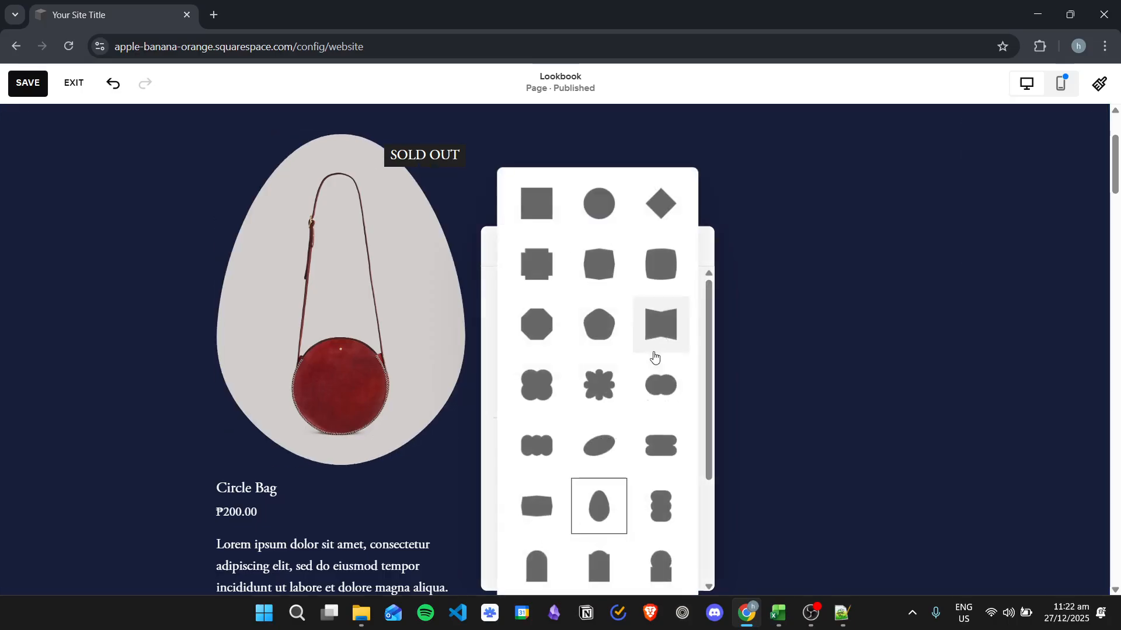
click(603, 562)
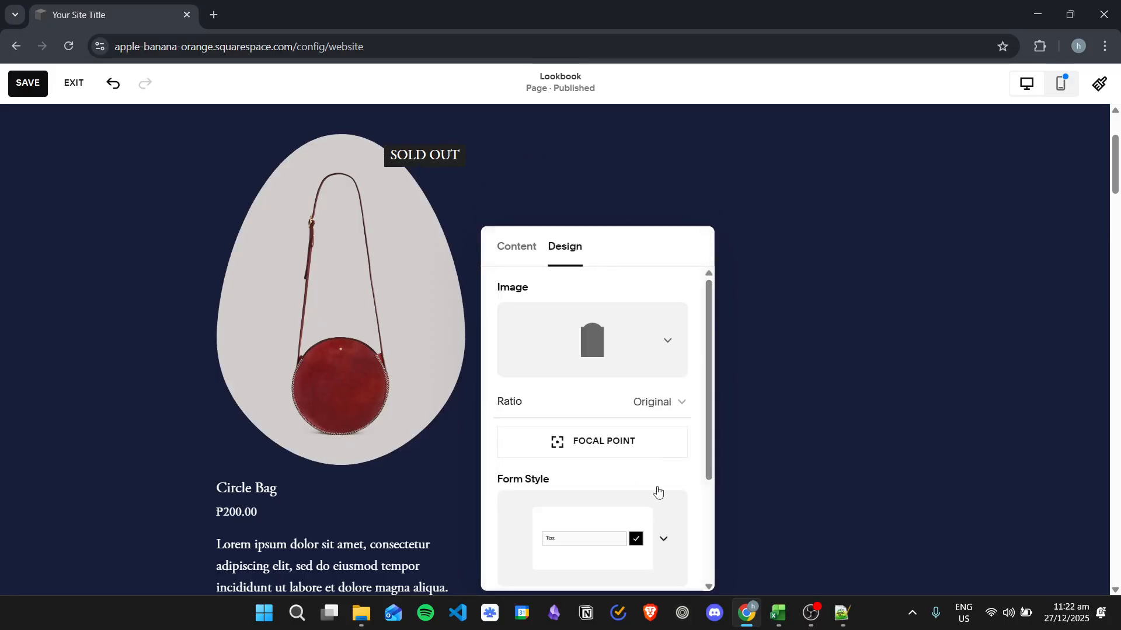
click(619, 330)
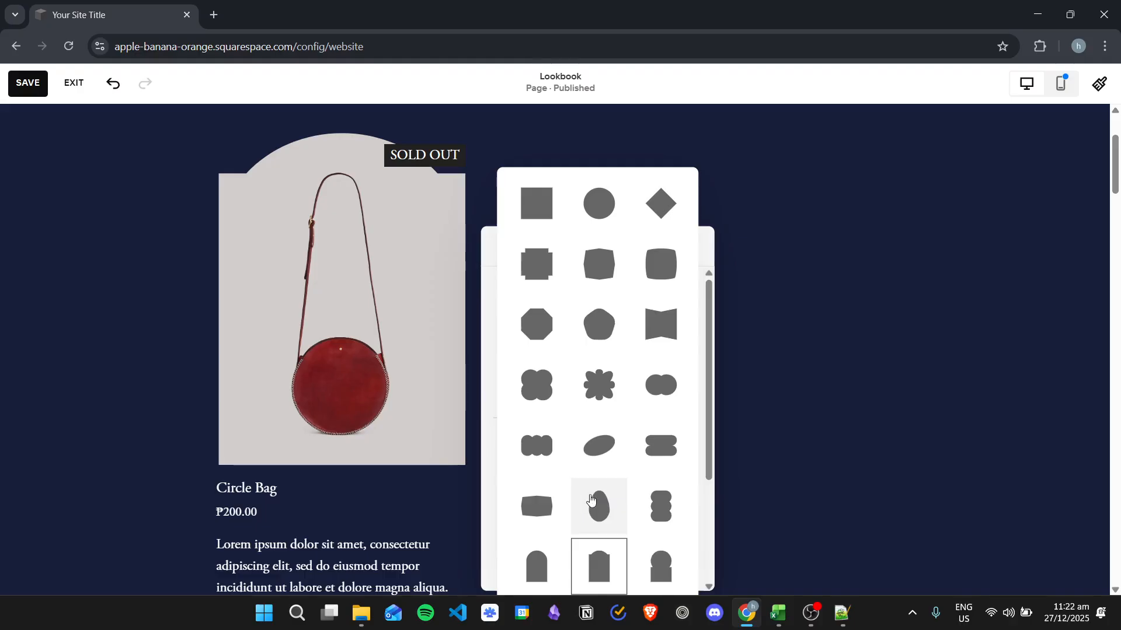
click(595, 506)
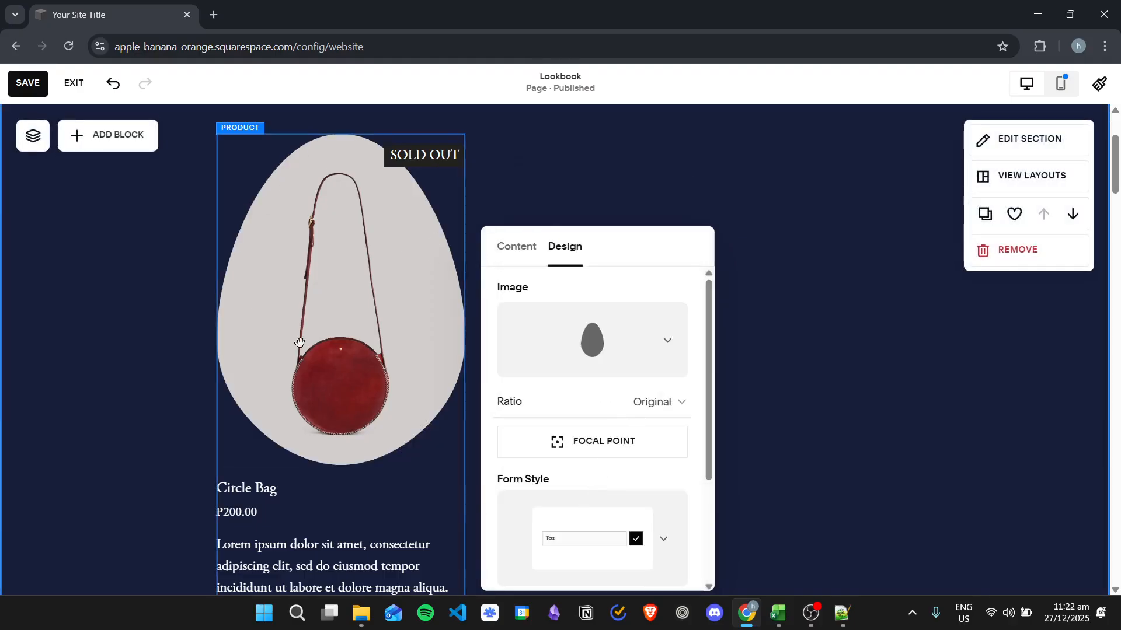
- Try a 1:1 and a 3:2 aspect ratio on the egg-shaped product image
click(678, 401)
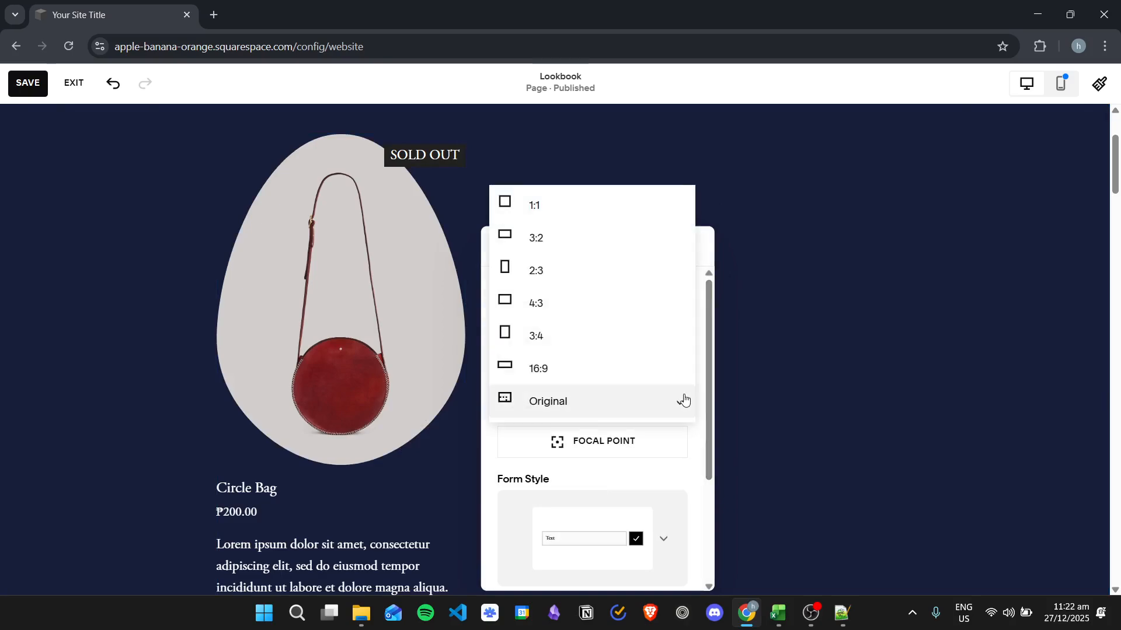
click(711, 442)
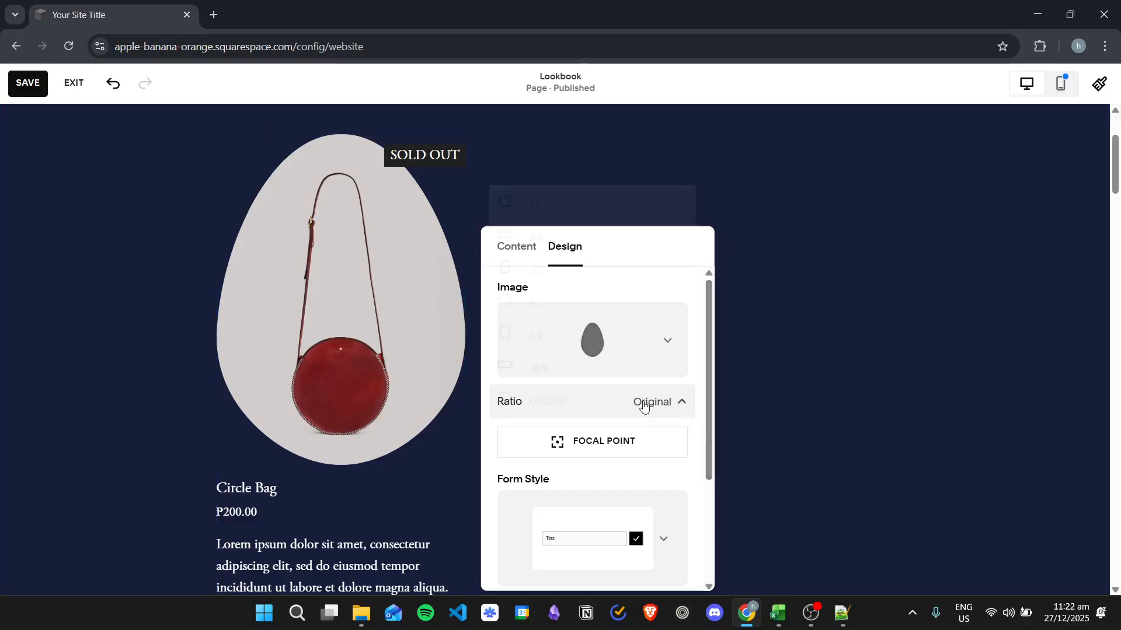
click(643, 403)
click(571, 206)
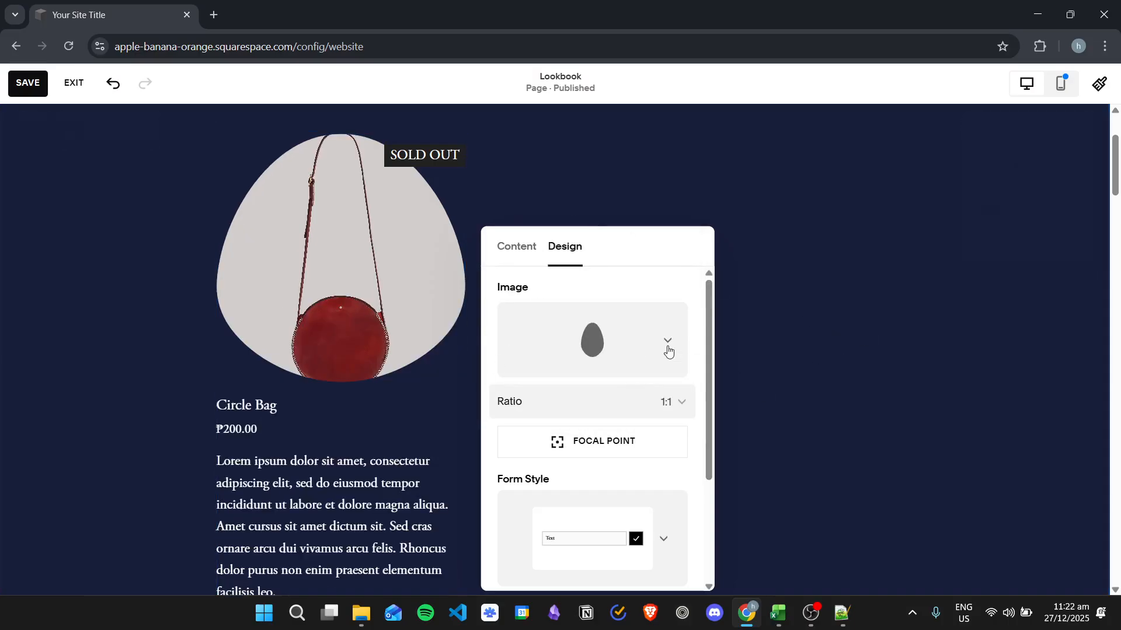
click(642, 406)
click(545, 408)
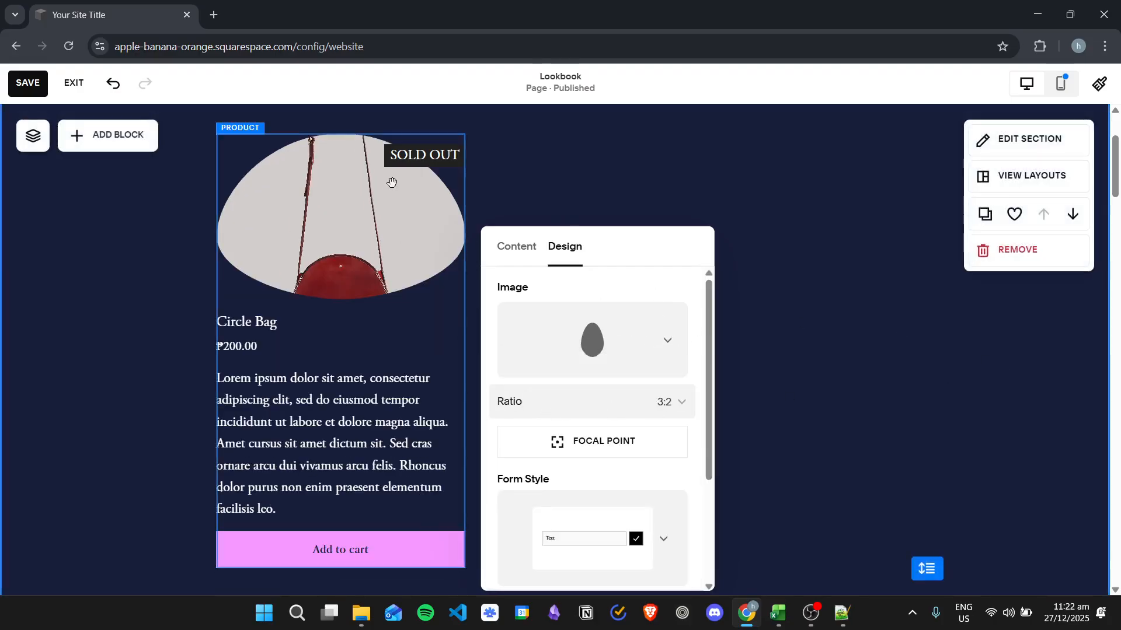
- Set the product image back to the square shape and close the block's settings
click(590, 333)
click(567, 223)
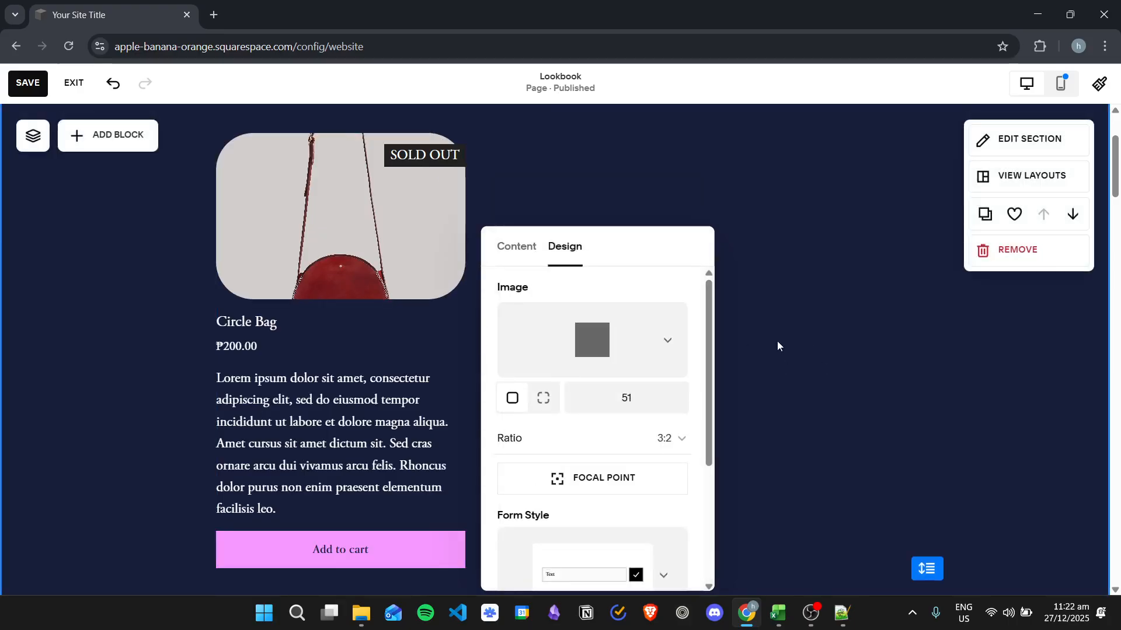
click(826, 264)
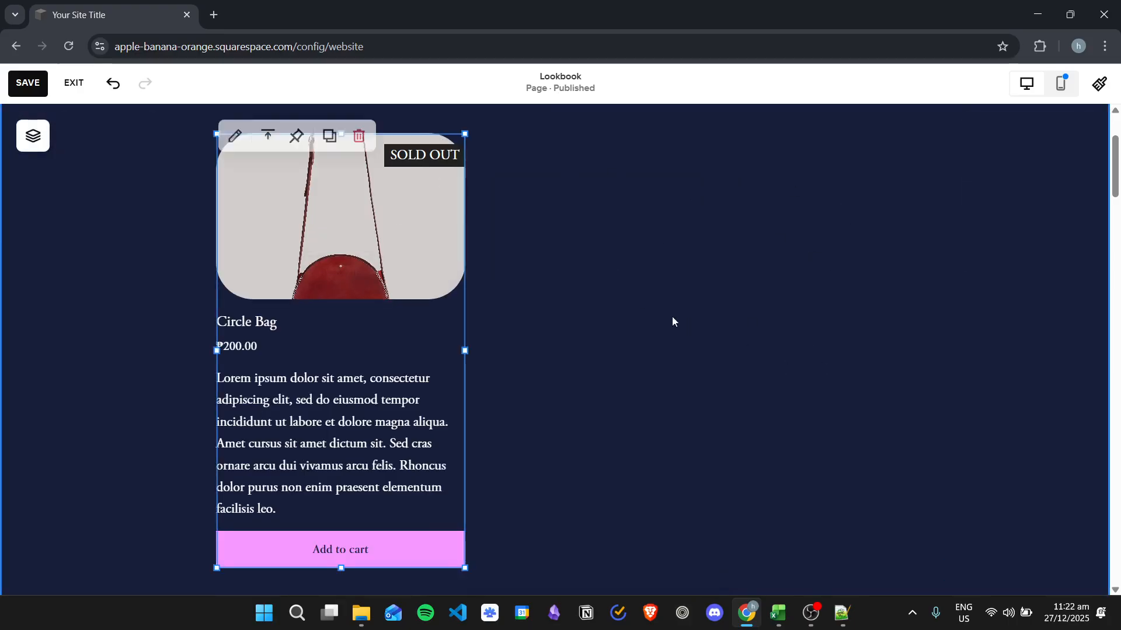
- Reopen the Circle Bag block's design settings and try the 2:3 and 4:3 image ratios
click(237, 138)
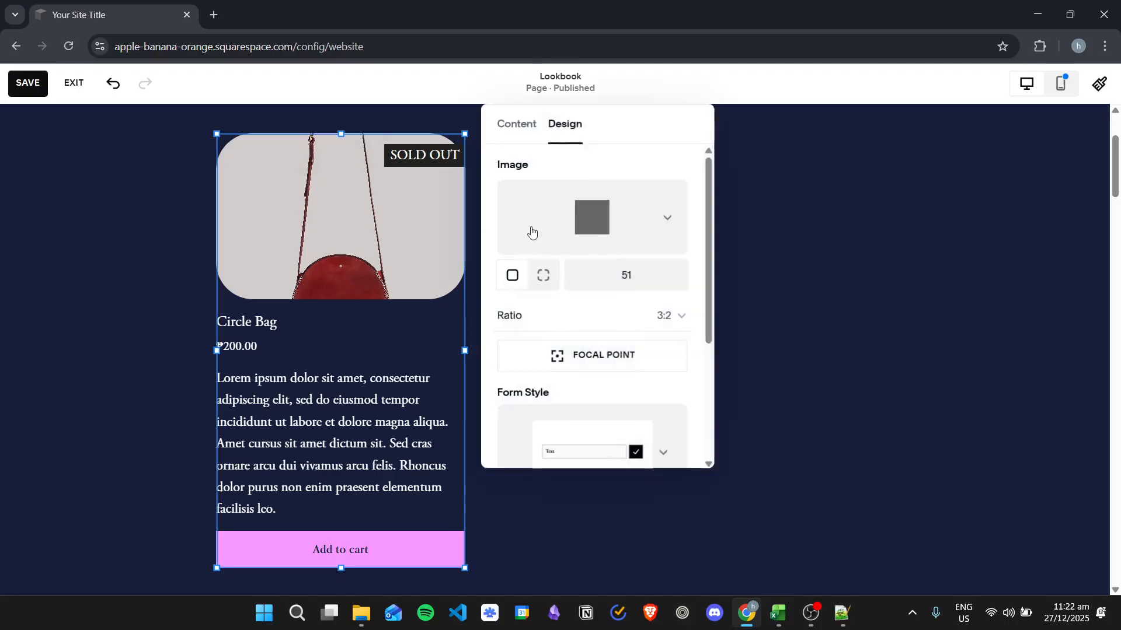
click(634, 315)
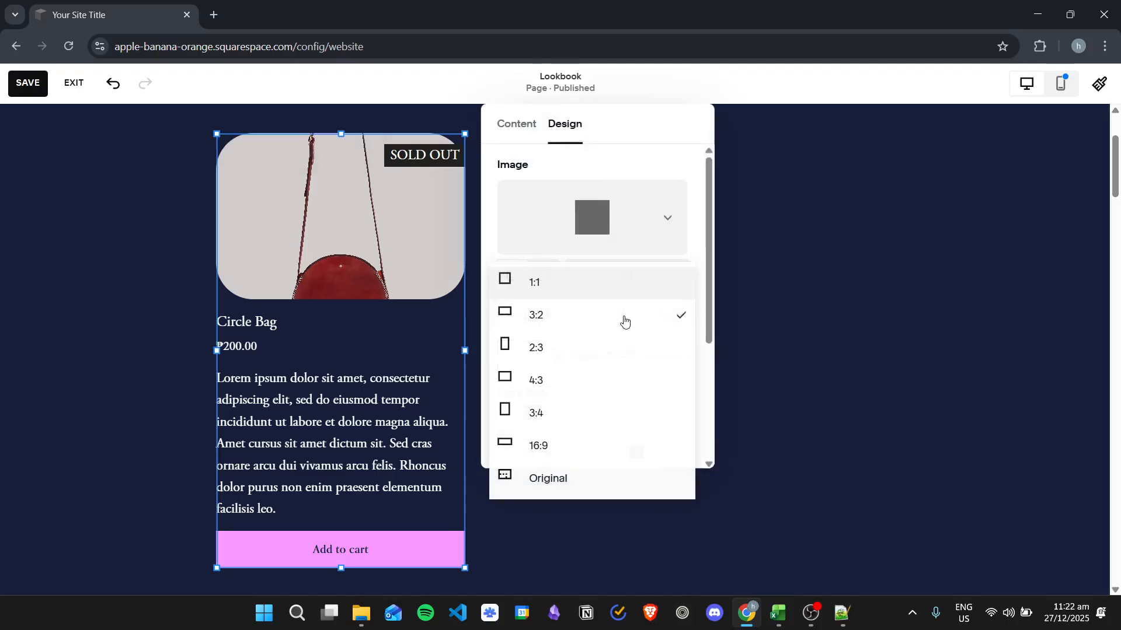
click(595, 357)
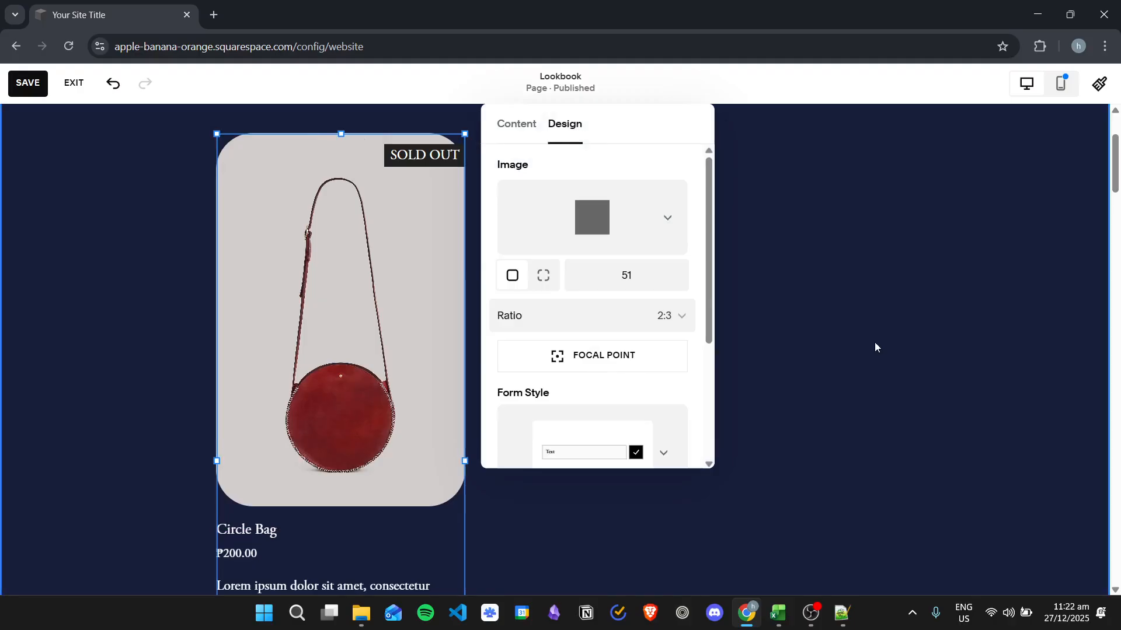
click(653, 316)
click(598, 348)
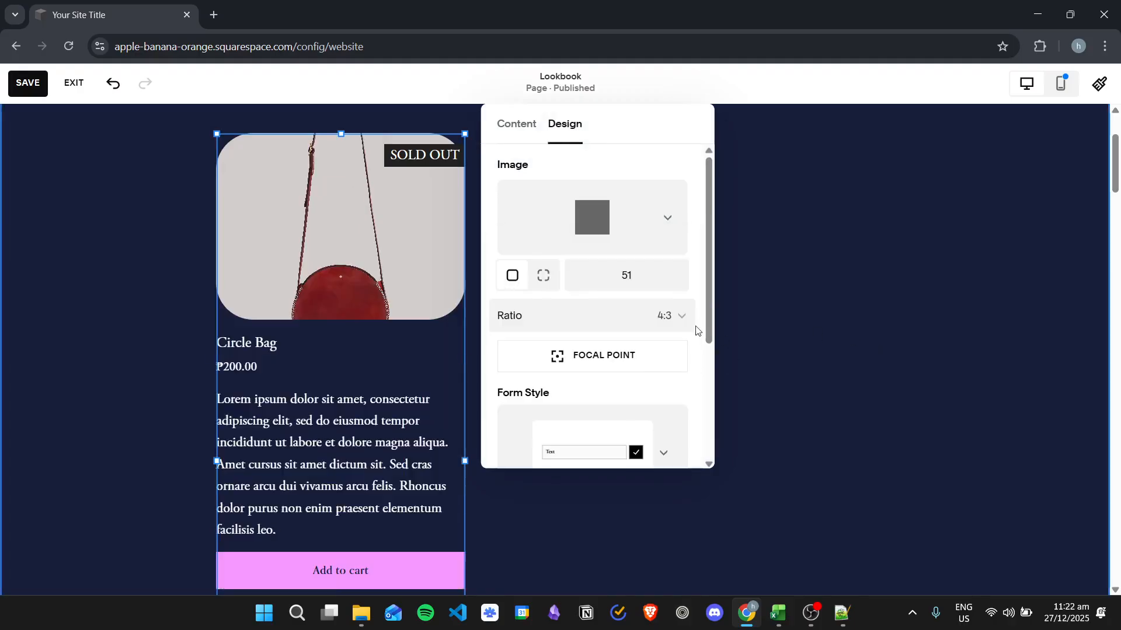
- Try the 3:4 and 16:9 ratios on the product image, then return it to the Original ratio
click(649, 315)
click(572, 353)
click(658, 317)
click(587, 356)
click(655, 315)
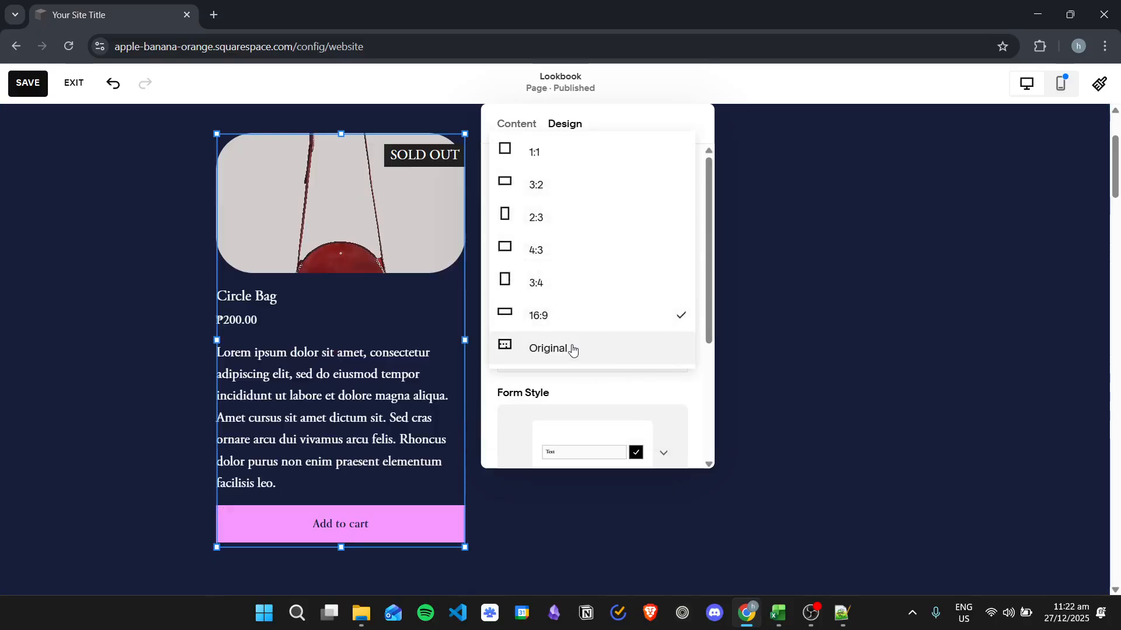
click(571, 349)
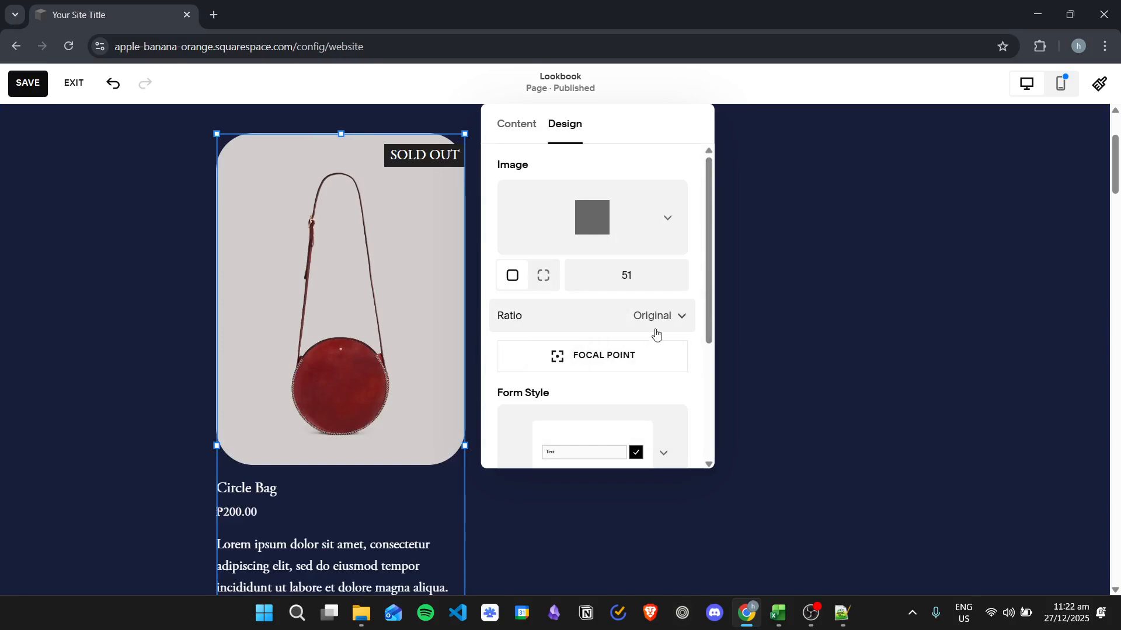
- Move the product image's focal point to the center of the picture and confirm it
click(590, 370)
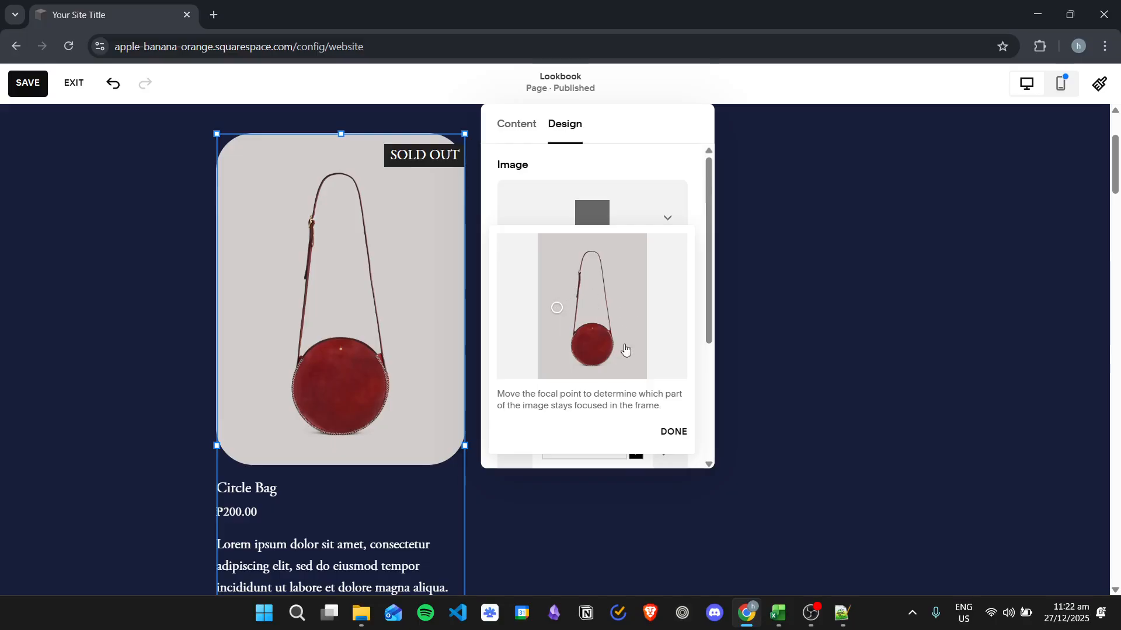
drag(634, 305, 594, 307)
click(674, 431)
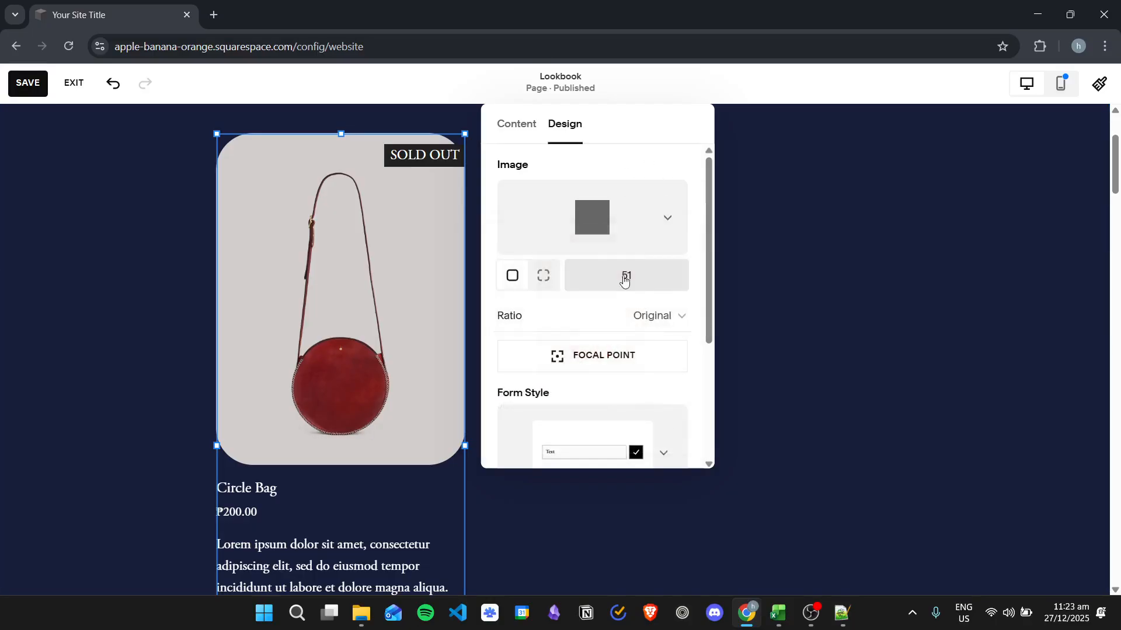
- Set the image ratio to 16:9 and place the focal point on the round red body of the bag
click(647, 318)
click(603, 282)
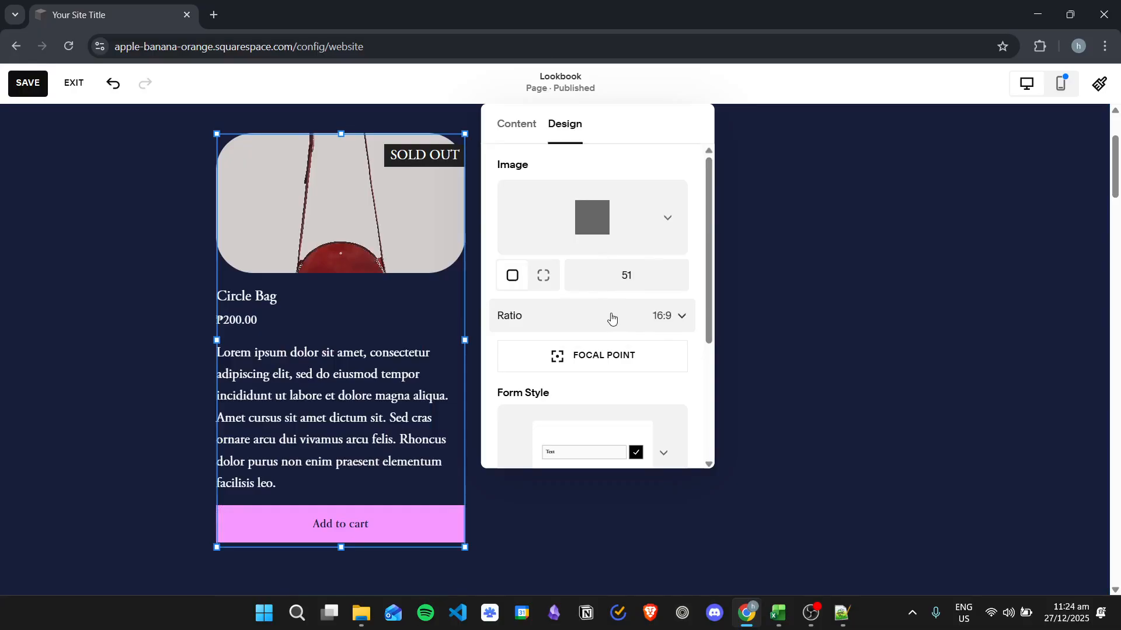
click(594, 367)
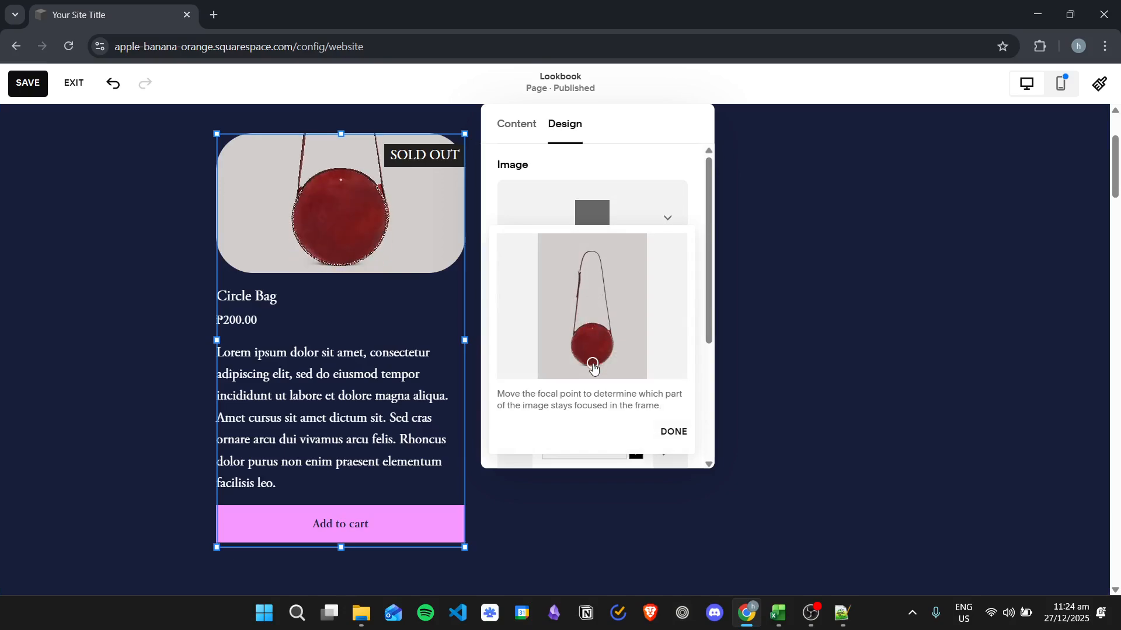
drag(593, 363, 593, 361)
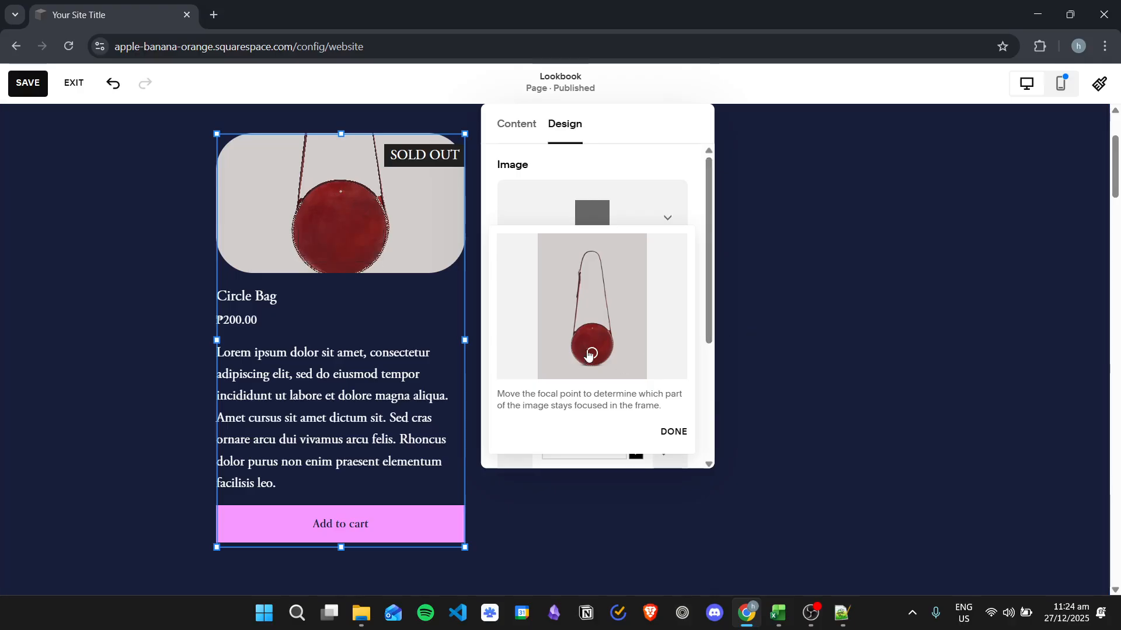
mouse_move(589, 349)
mouse_down()
mouse_move(586, 256)
mouse_move(592, 353)
mouse_up()
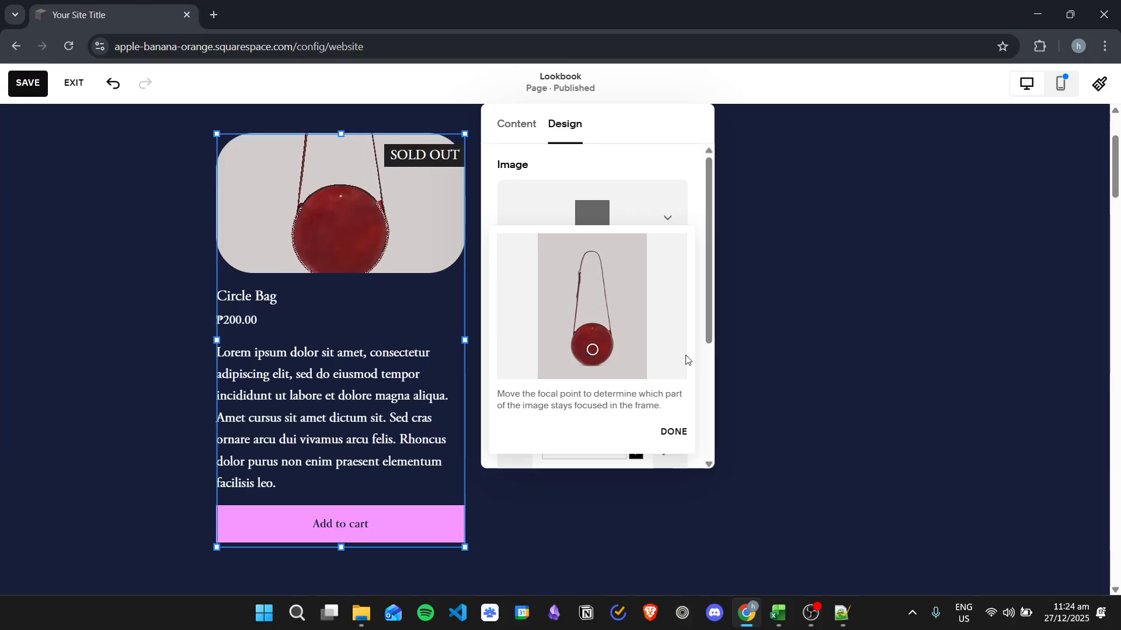
click(673, 433)
- Try the 2:3 ratio on the product image and restore the Original ratio
click(657, 318)
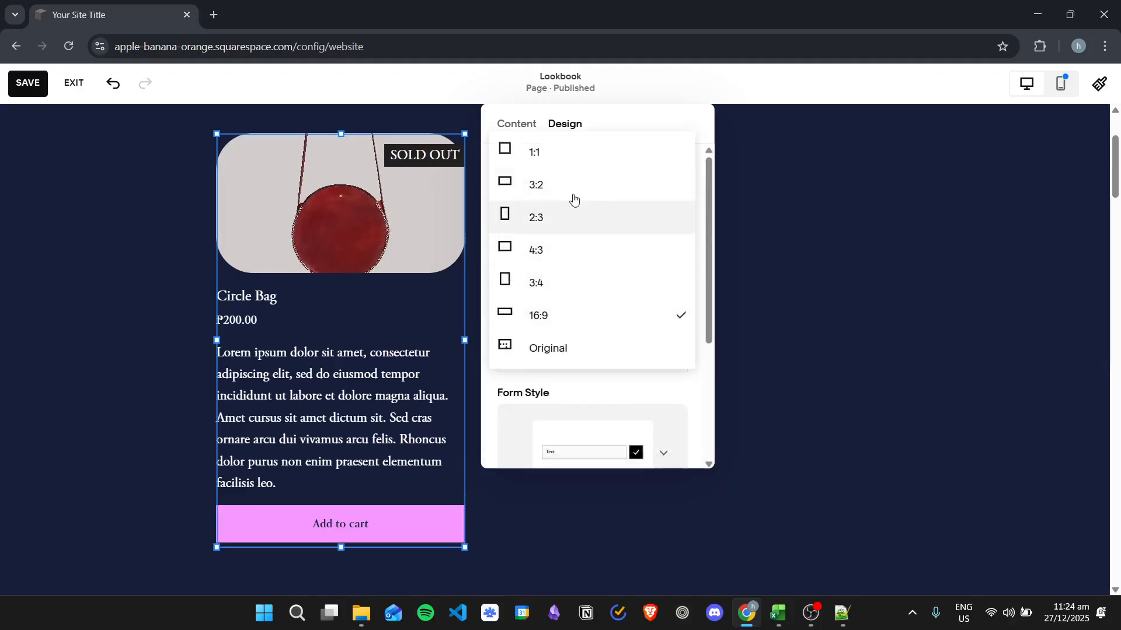
click(569, 217)
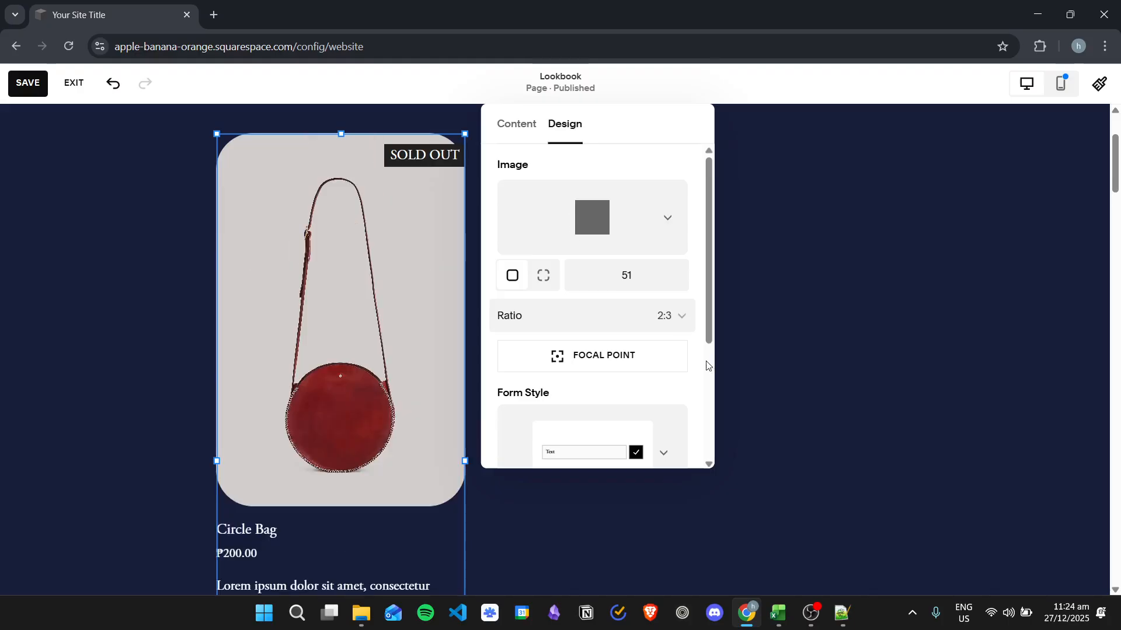
click(601, 312)
click(579, 443)
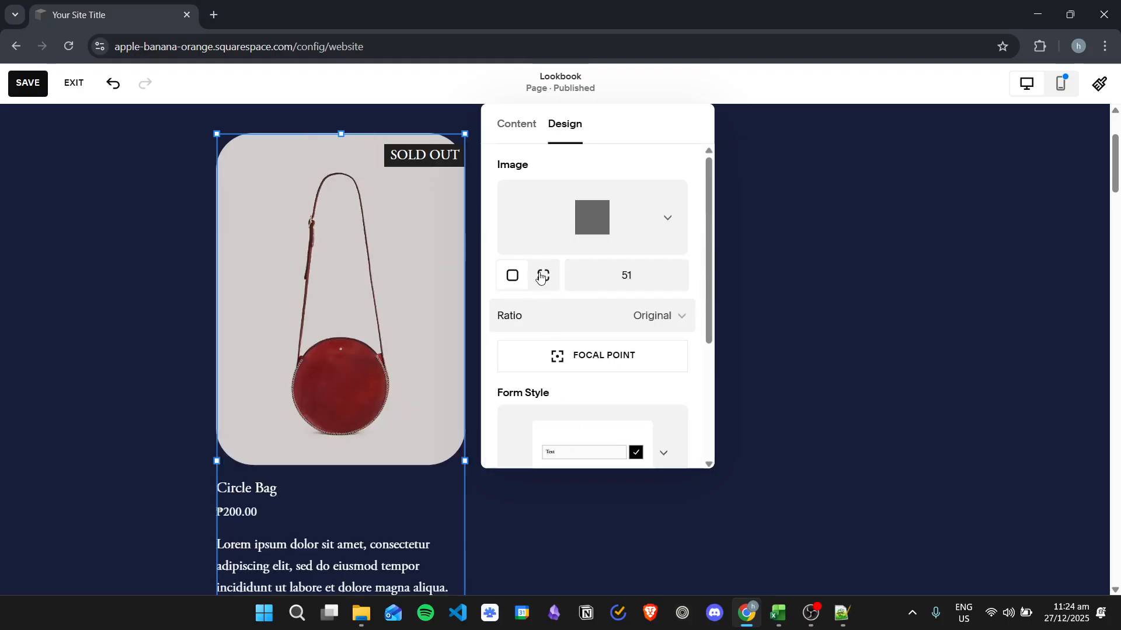
- Open the recommended form packs for the product block's form style
scroll(573, 331, down, 3)
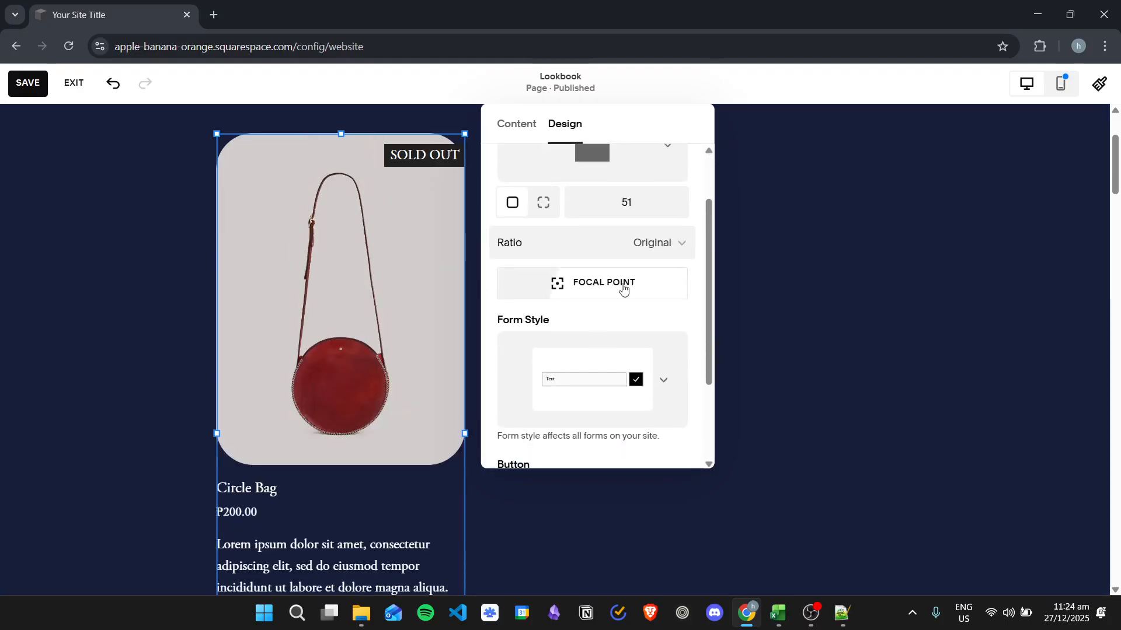
scroll(656, 338, down, 1)
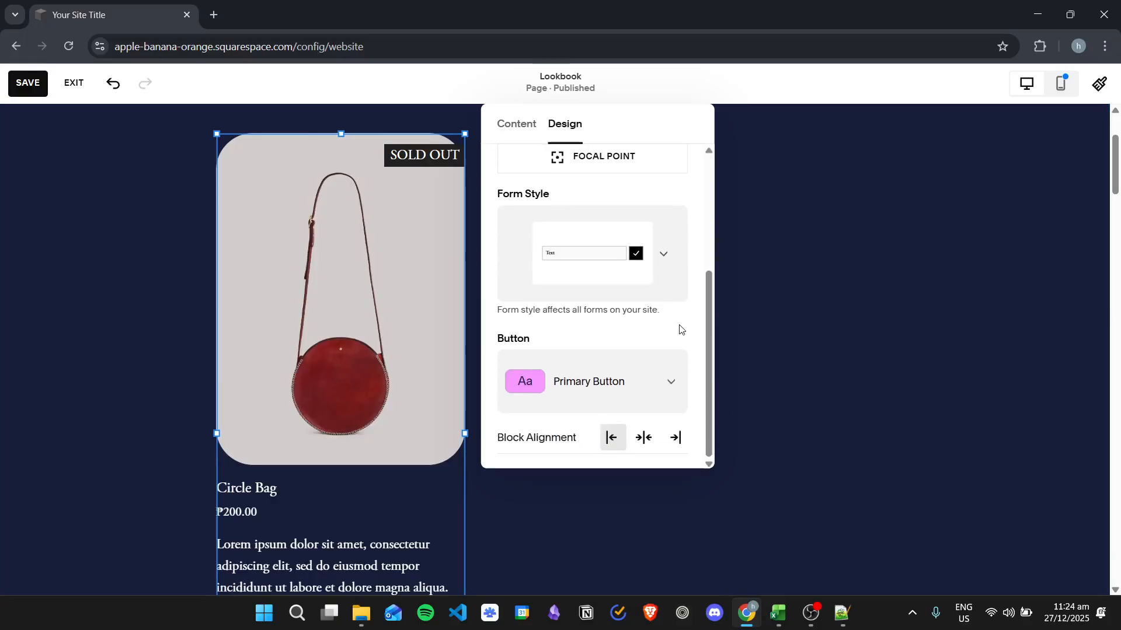
click(663, 248)
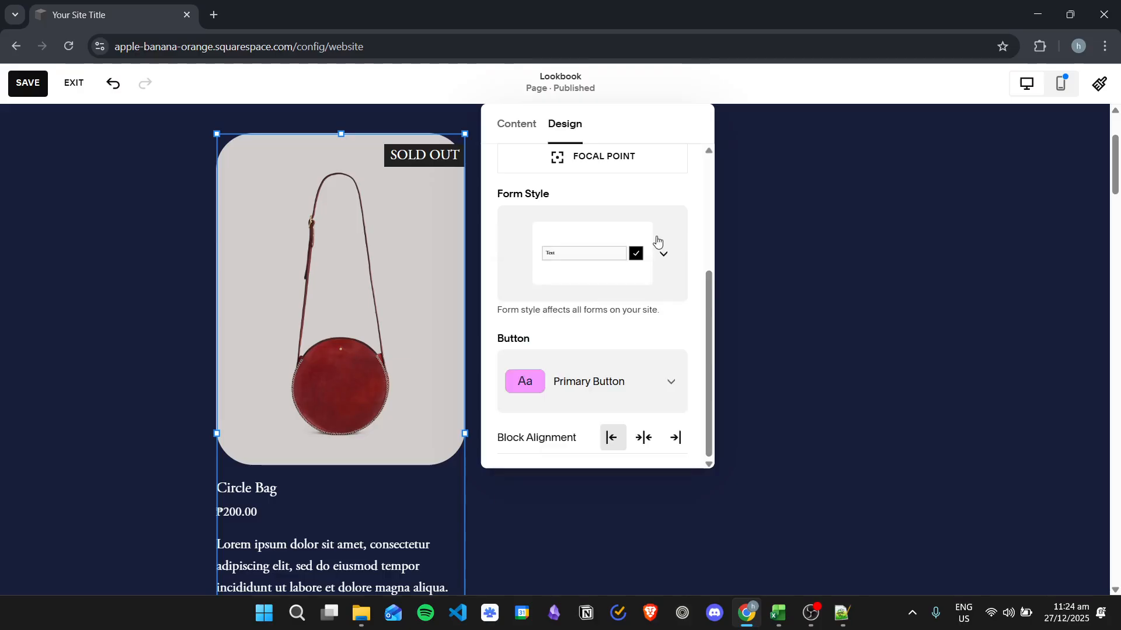
scroll(429, 368, down, 3)
scroll(429, 368, up, 2)
click(663, 254)
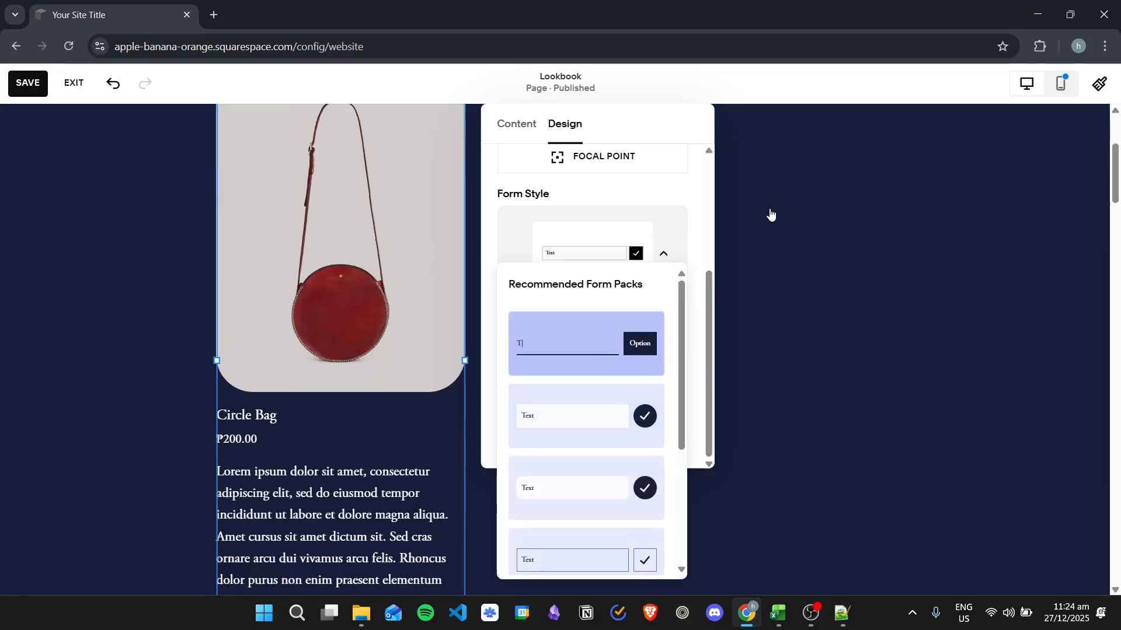
- Apply the form pack with the underlined text field and dark Option button, and close the form packs
click(702, 282)
scroll(200, 371, down, 4)
scroll(226, 372, up, 4)
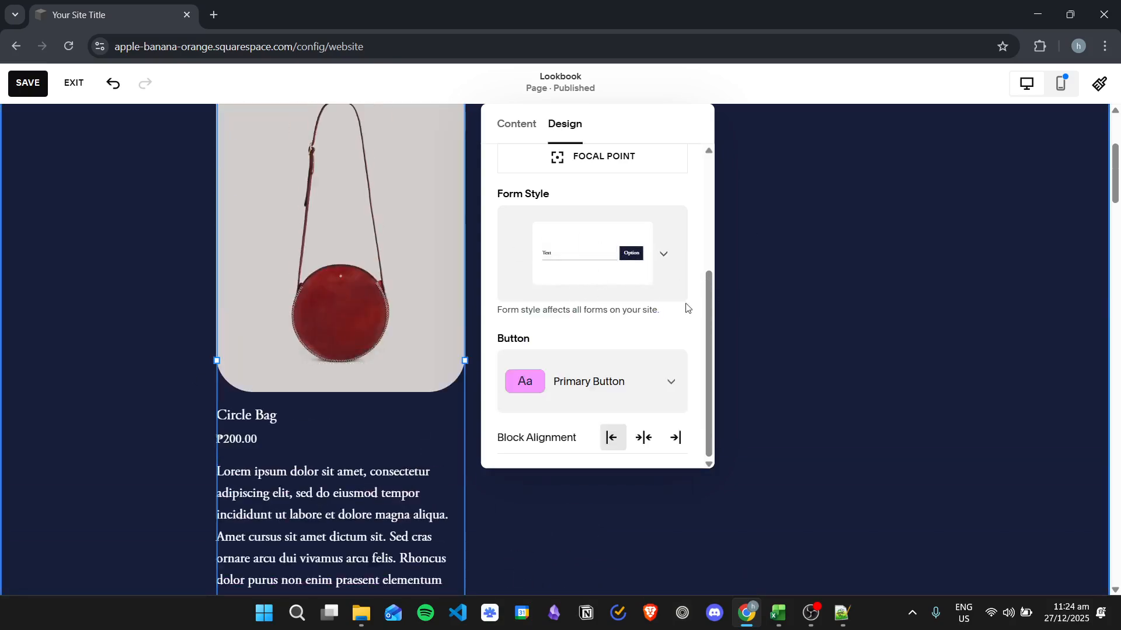
scroll(364, 366, down, 2)
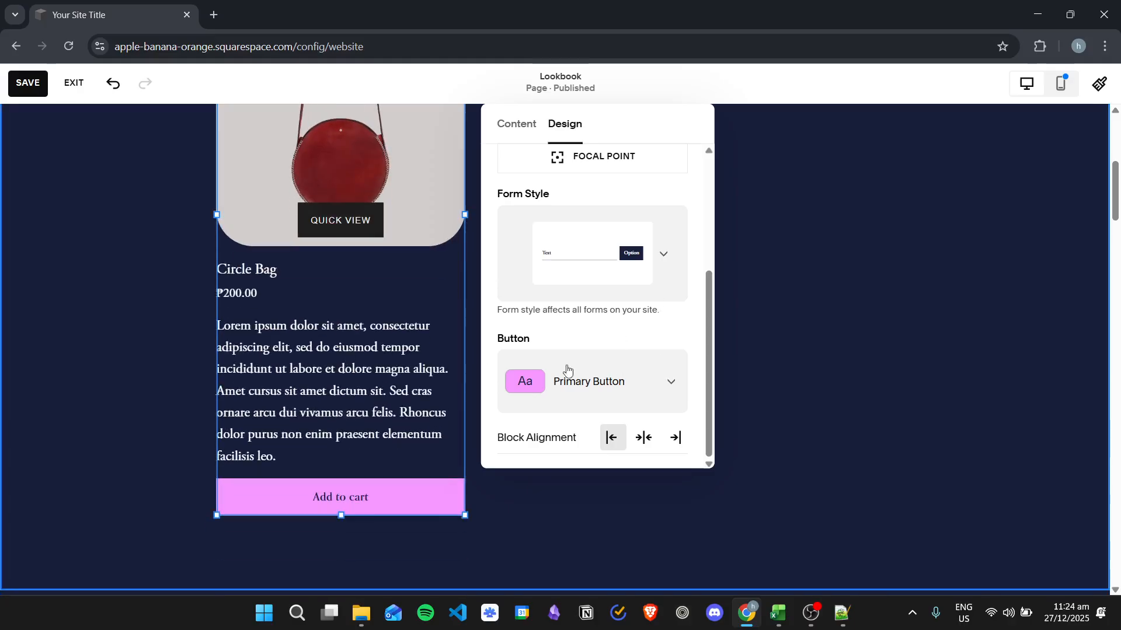
- Try the Secondary and Tertiary button styles on the product block and restore Primary Button
click(600, 376)
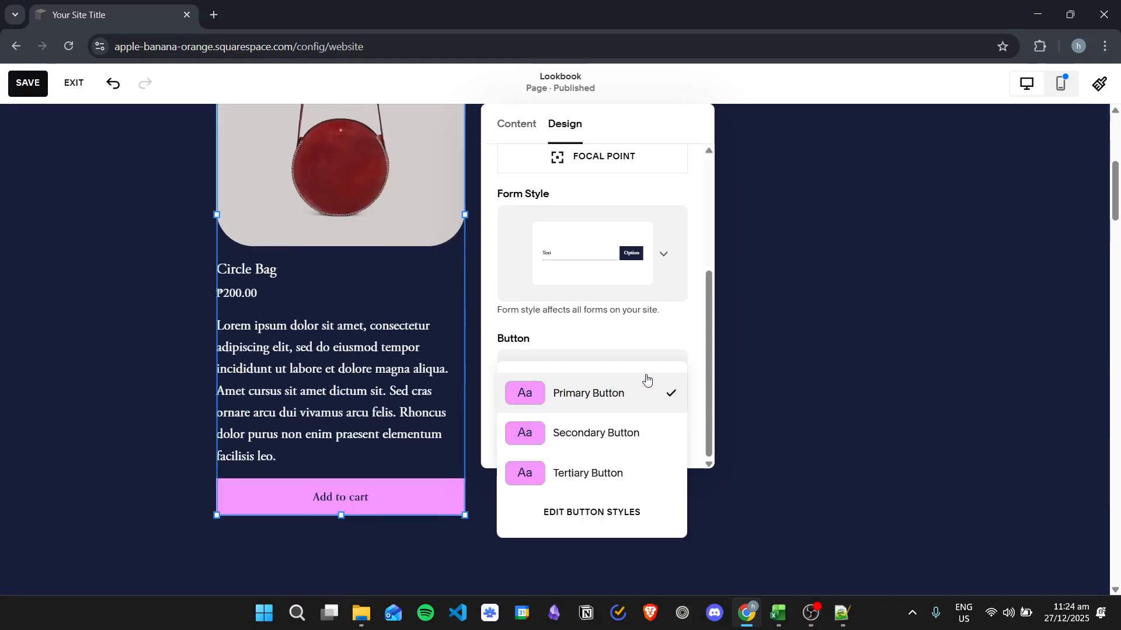
click(626, 432)
click(651, 373)
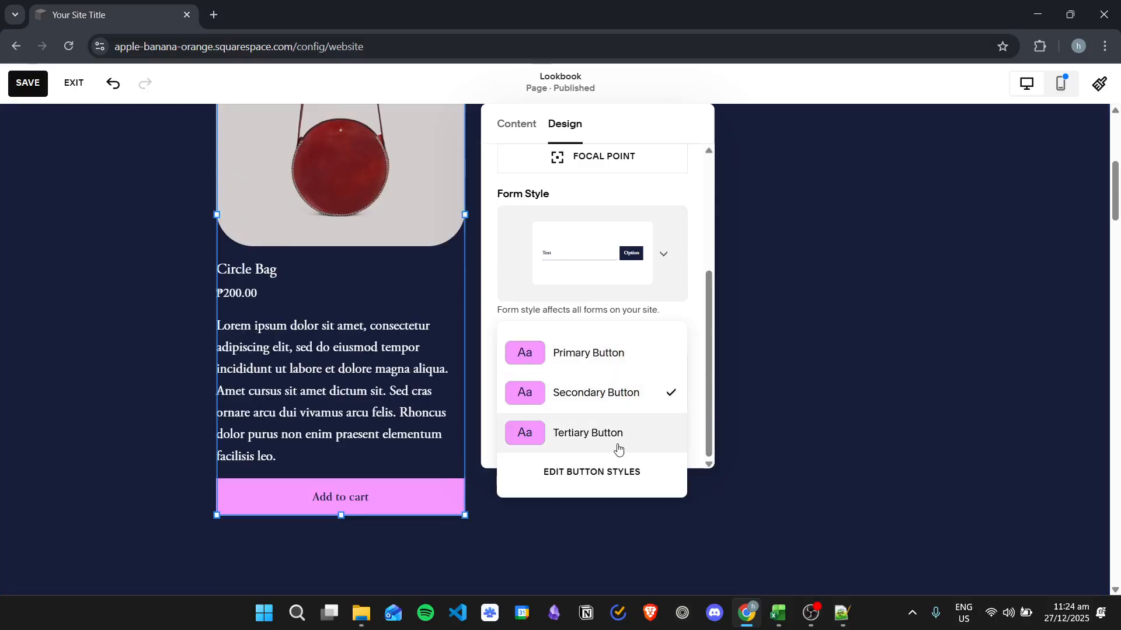
click(620, 438)
click(643, 380)
click(599, 328)
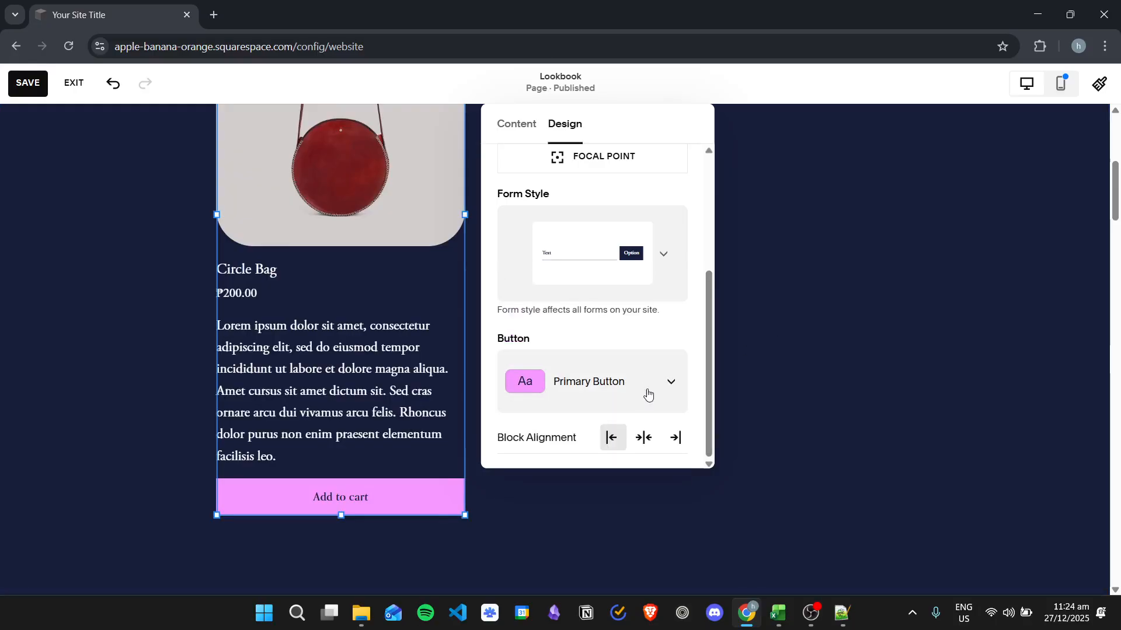
- Open the site-wide button styles from the product block's button options and review the primary, secondary and tertiary buttons
click(646, 383)
click(592, 512)
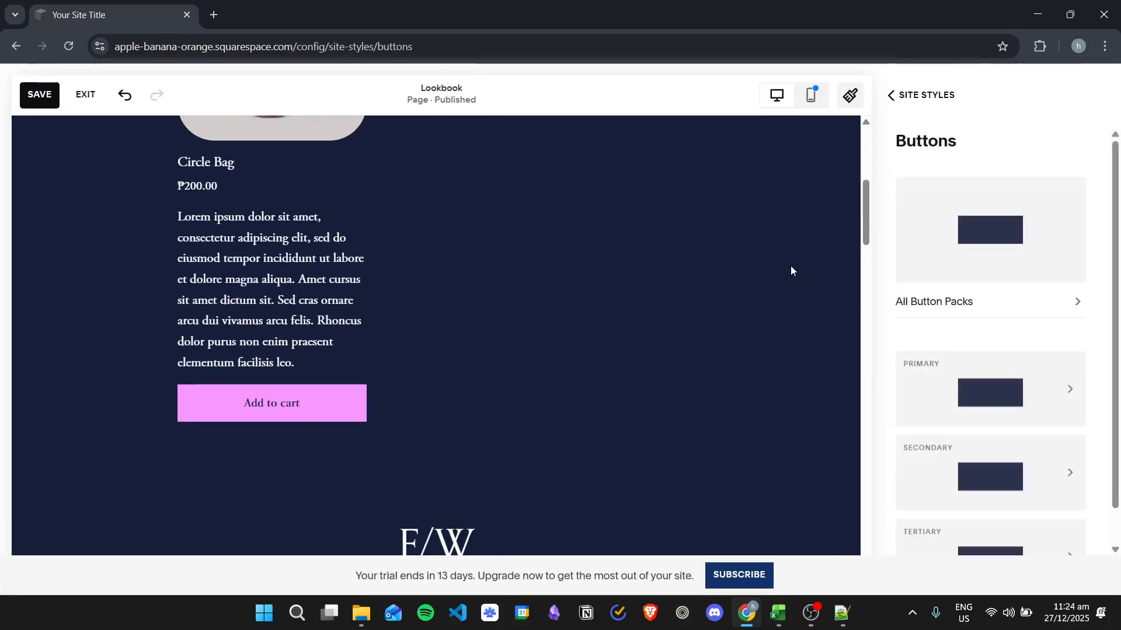
scroll(986, 359, down, 1)
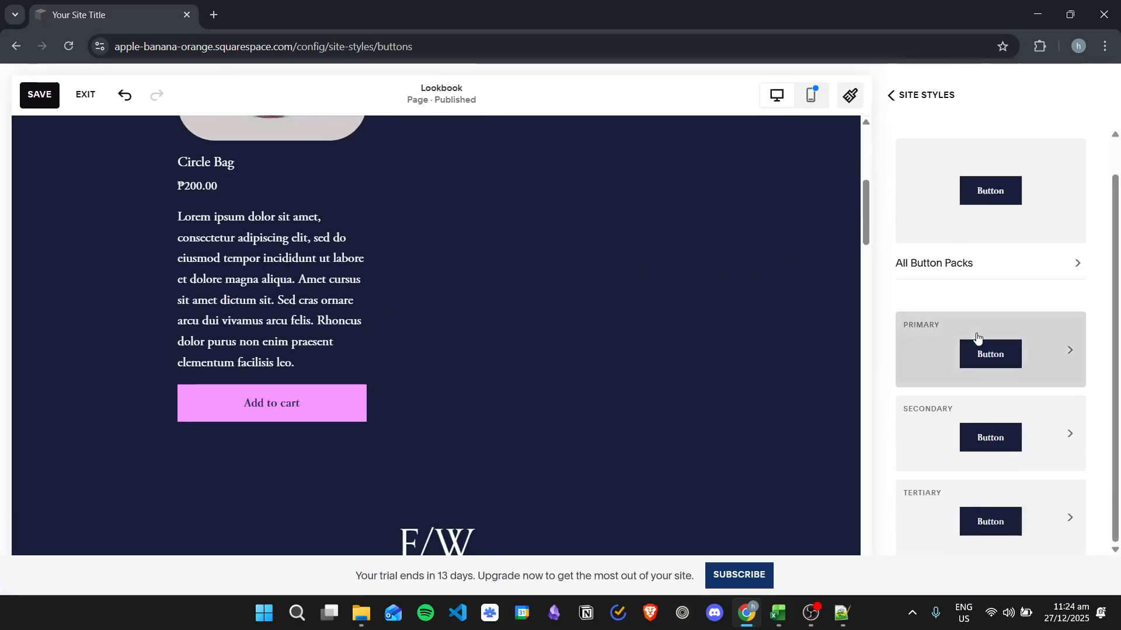
scroll(985, 408, up, 1)
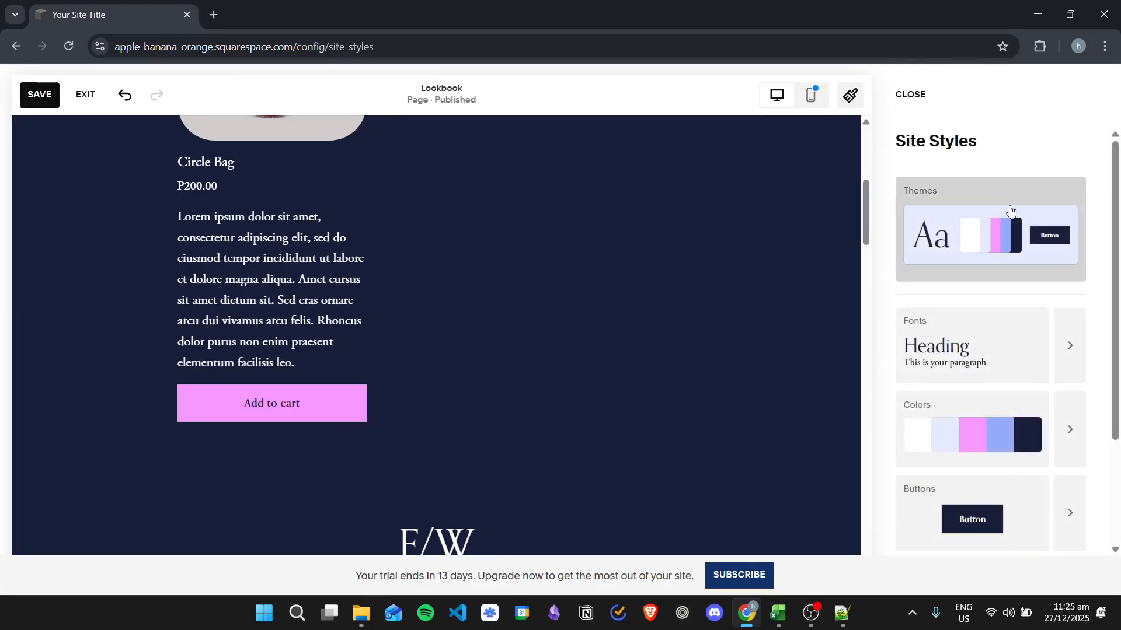
- Review the site's themes and color palettes, including the section color themes, and close the site styles
click(1012, 210)
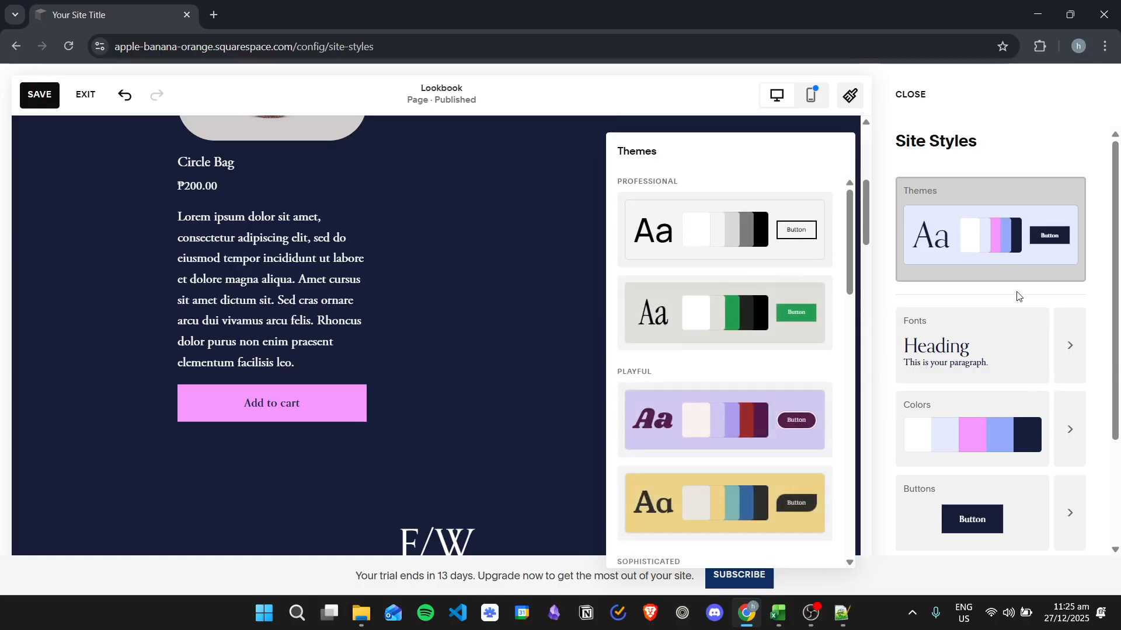
click(951, 431)
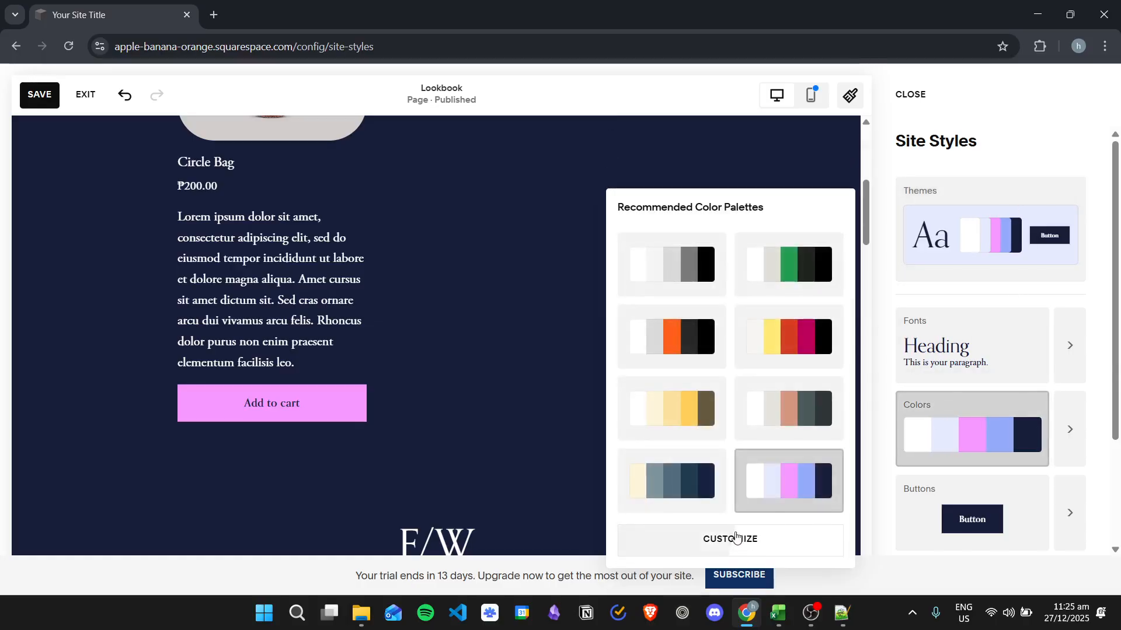
click(737, 538)
scroll(980, 333, down, 2)
scroll(980, 346, down, 3)
scroll(590, 381, up, 1)
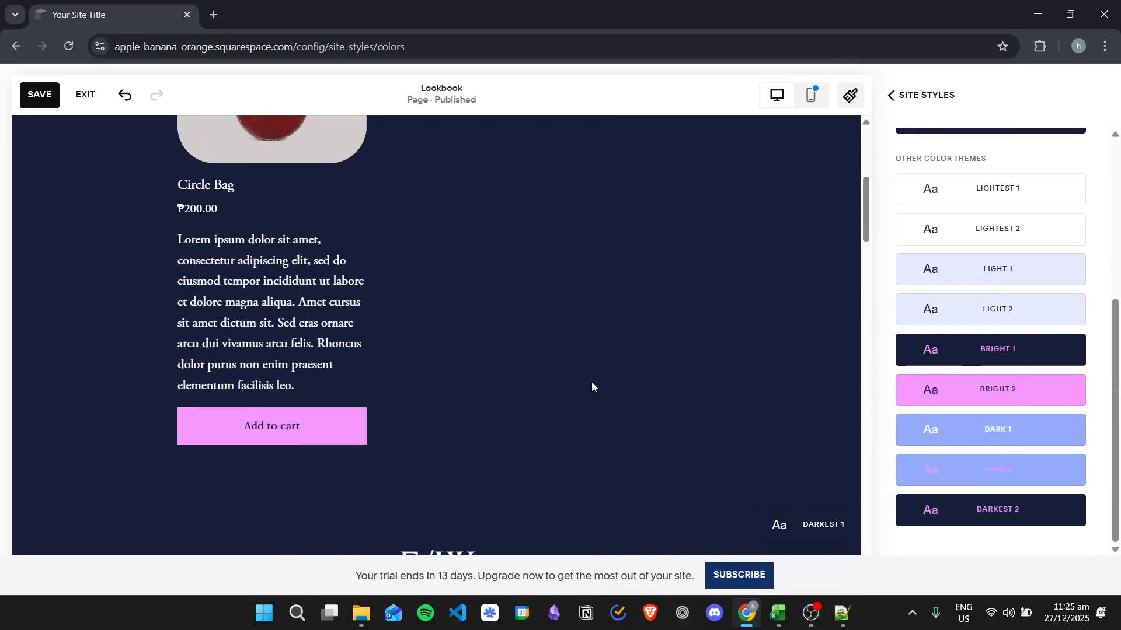
scroll(515, 337, down, 1)
scroll(971, 350, up, 3)
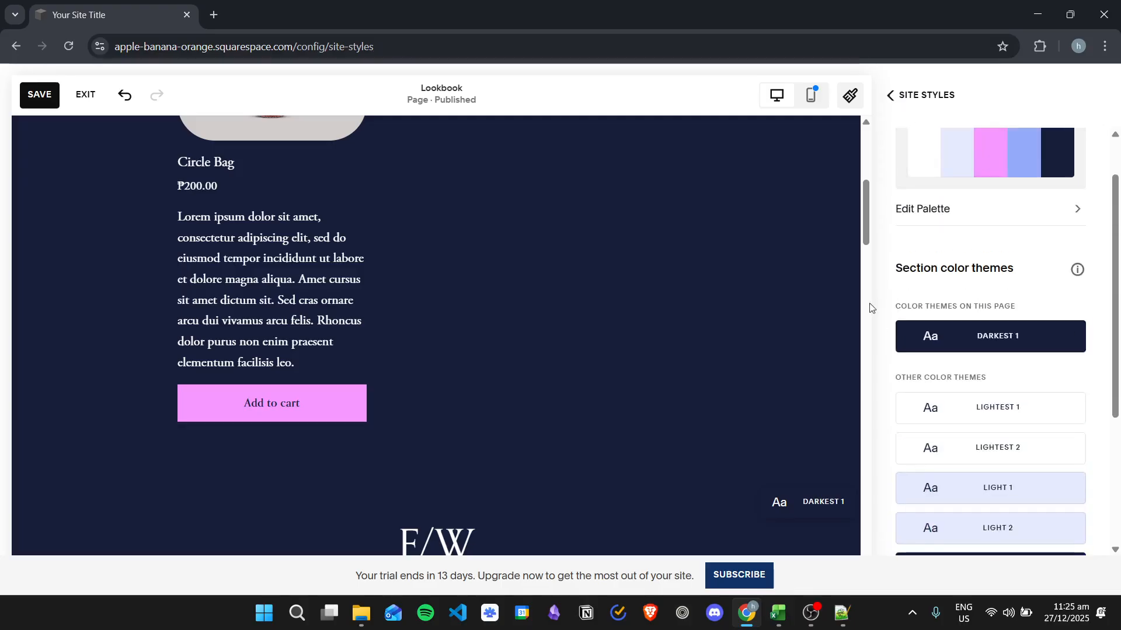
click(890, 95)
click(910, 96)
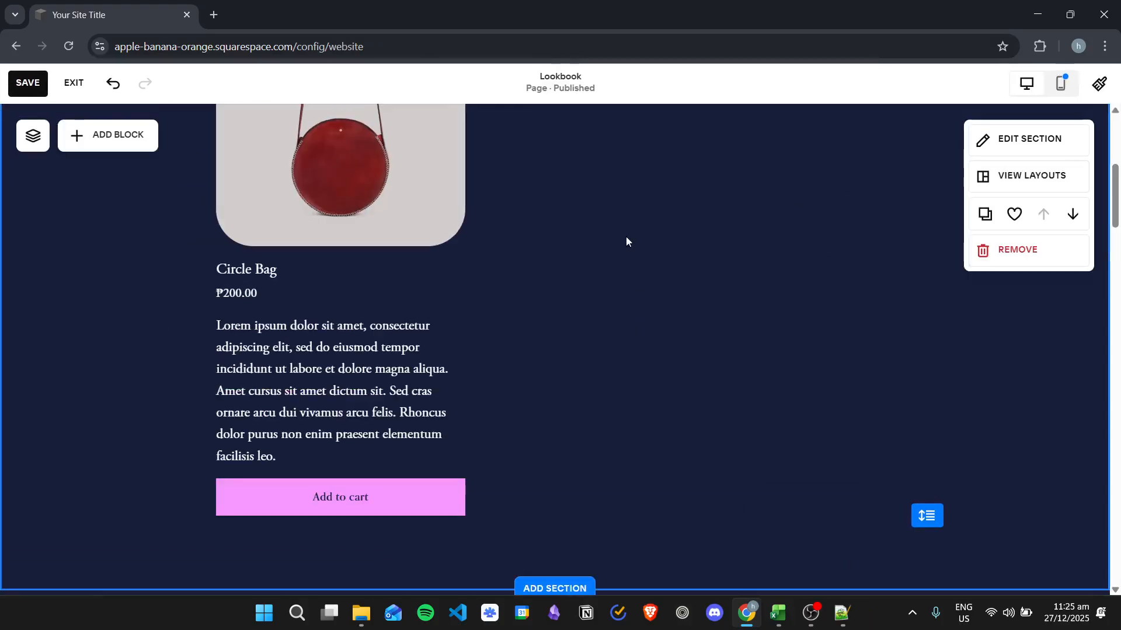
- Try center and right block alignment on the Circle Bag product block and restore left alignment
click(310, 312)
scroll(403, 292, up, 3)
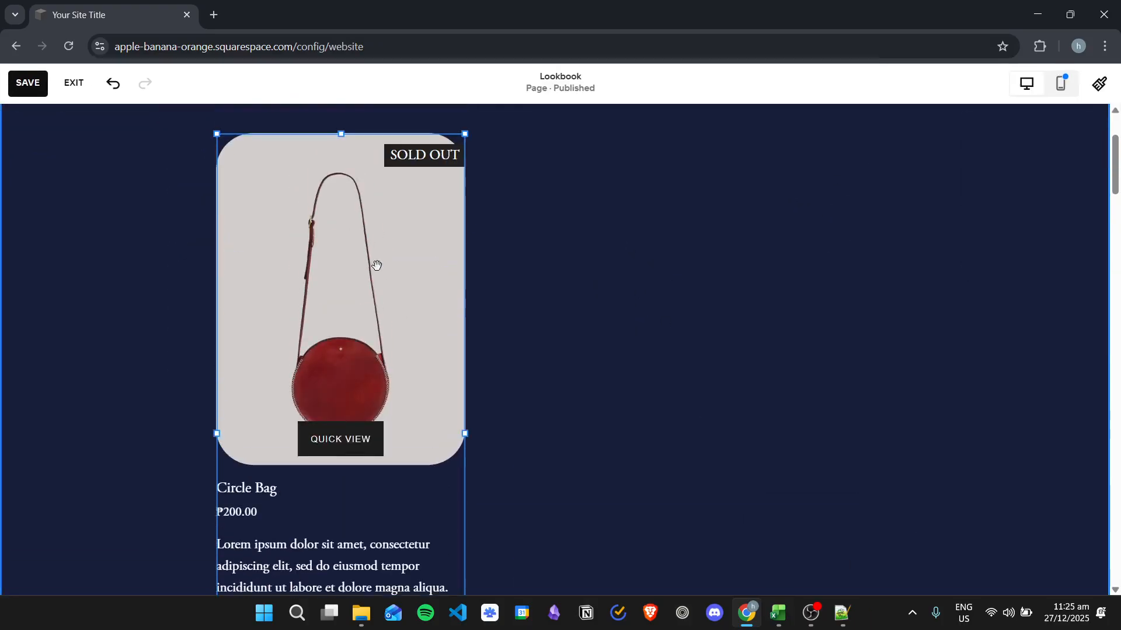
scroll(408, 296, up, 2)
double_click(393, 409)
scroll(452, 358, down, 2)
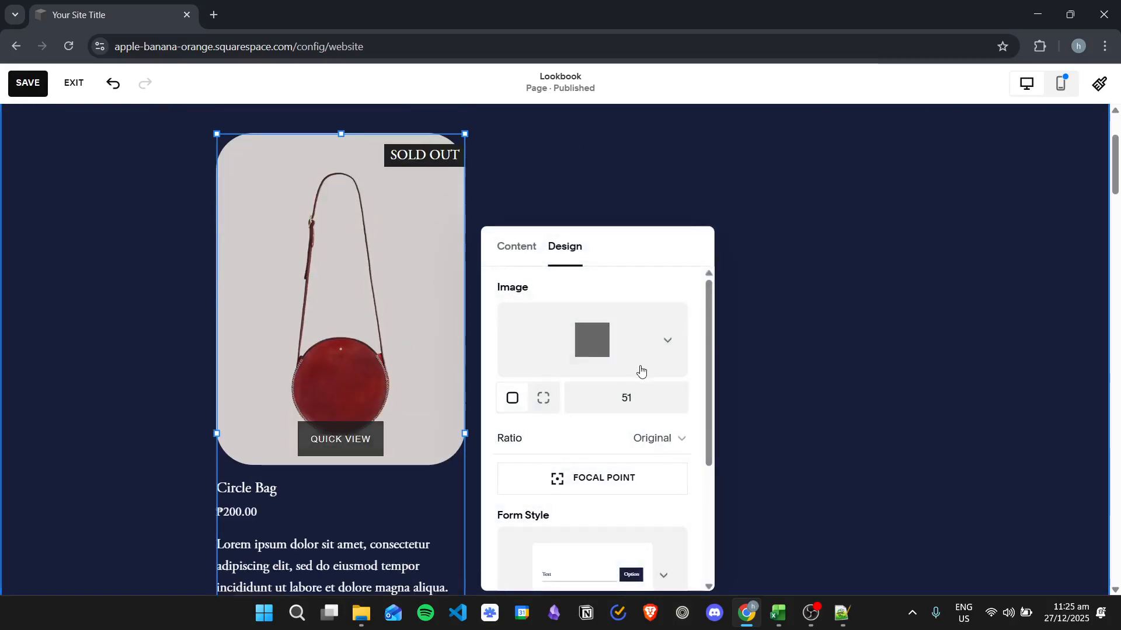
scroll(639, 379, down, 3)
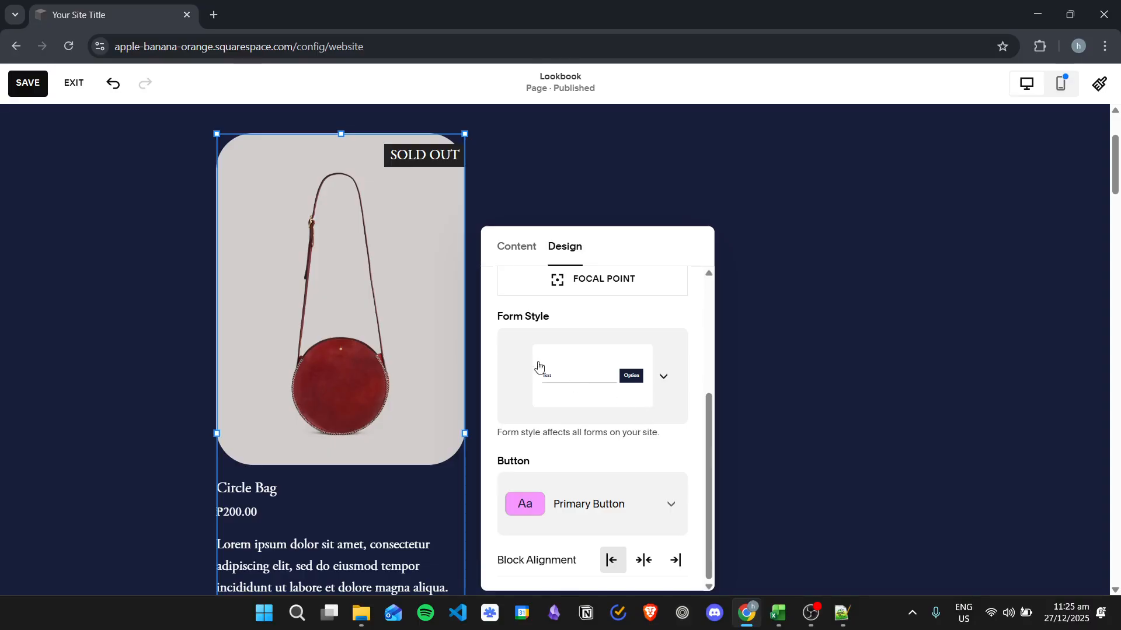
scroll(339, 349, down, 3)
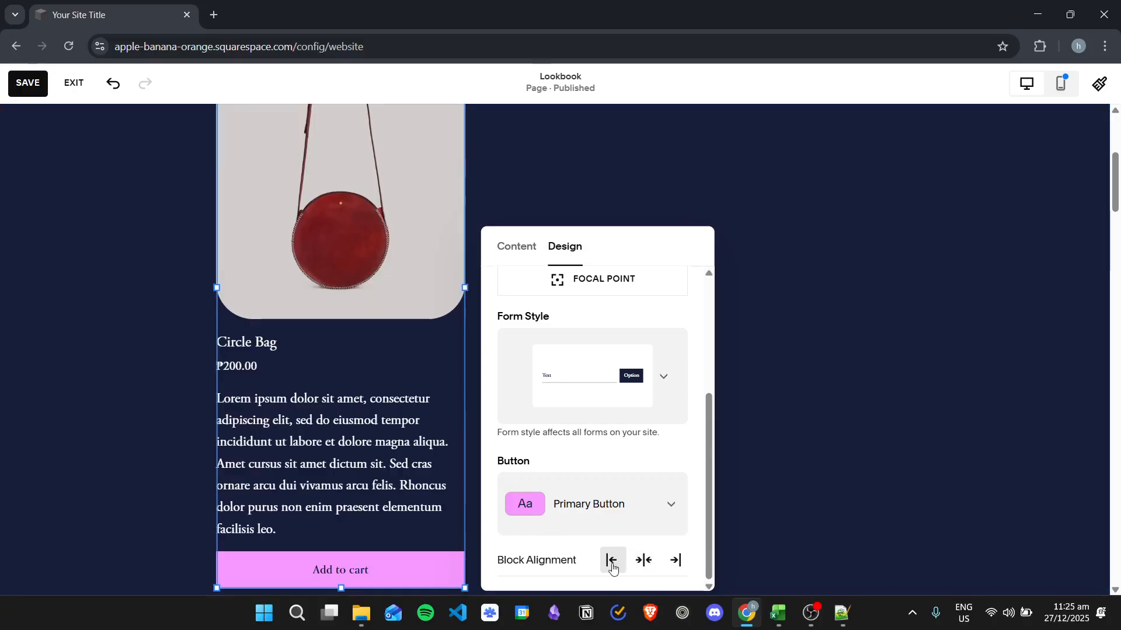
click(644, 561)
click(676, 561)
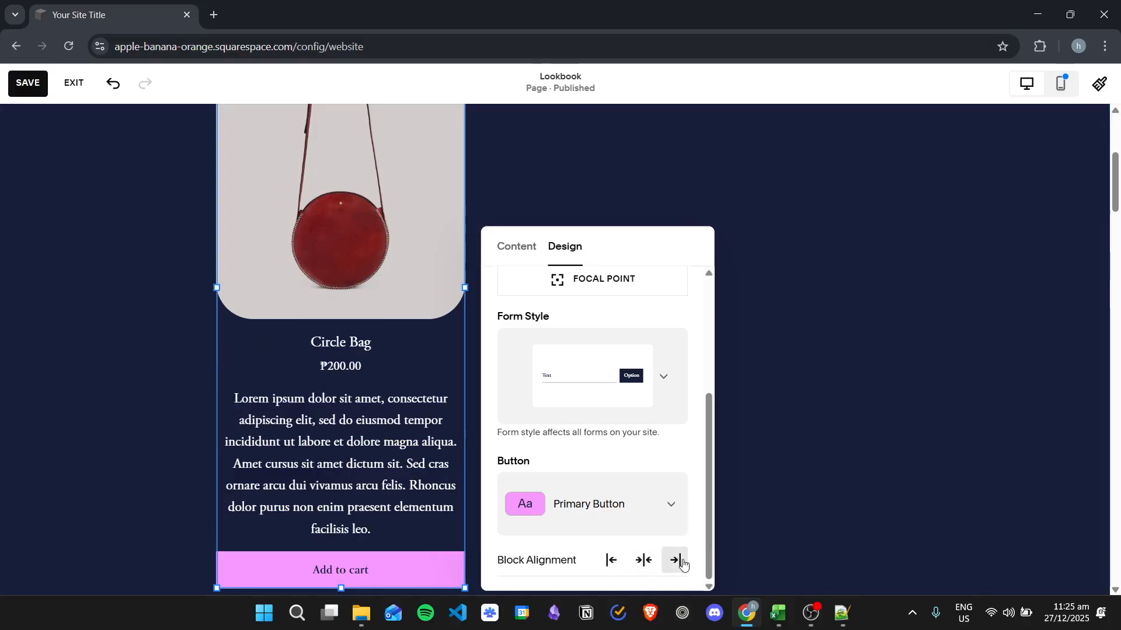
click(616, 564)
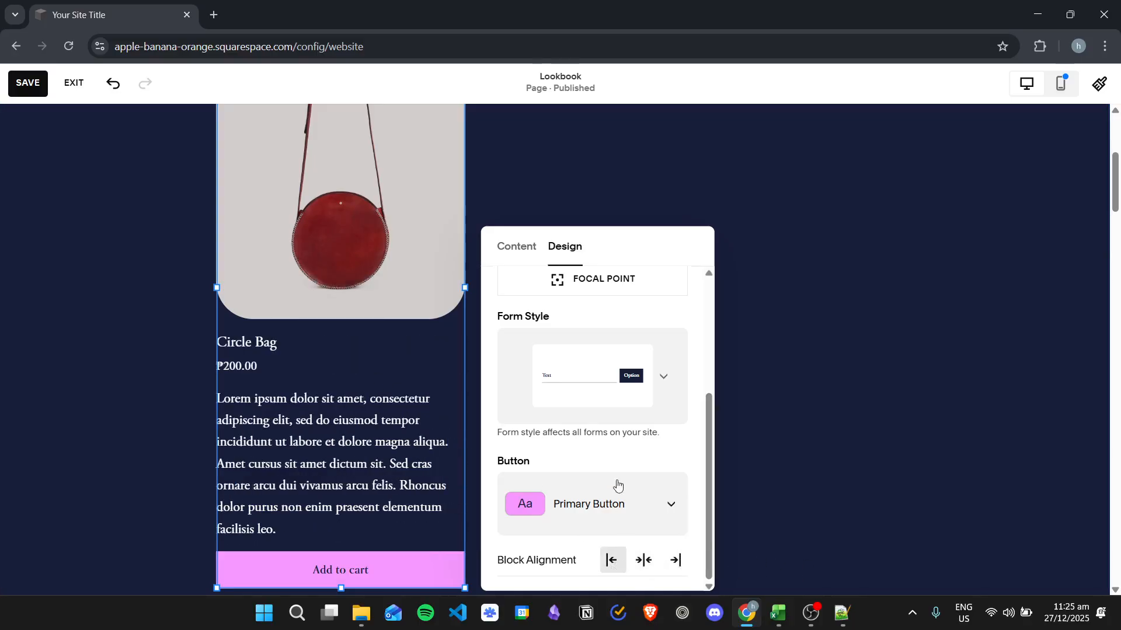
- Review the Circle Bag block's content settings and close its editor
click(528, 250)
scroll(605, 443, up, 3)
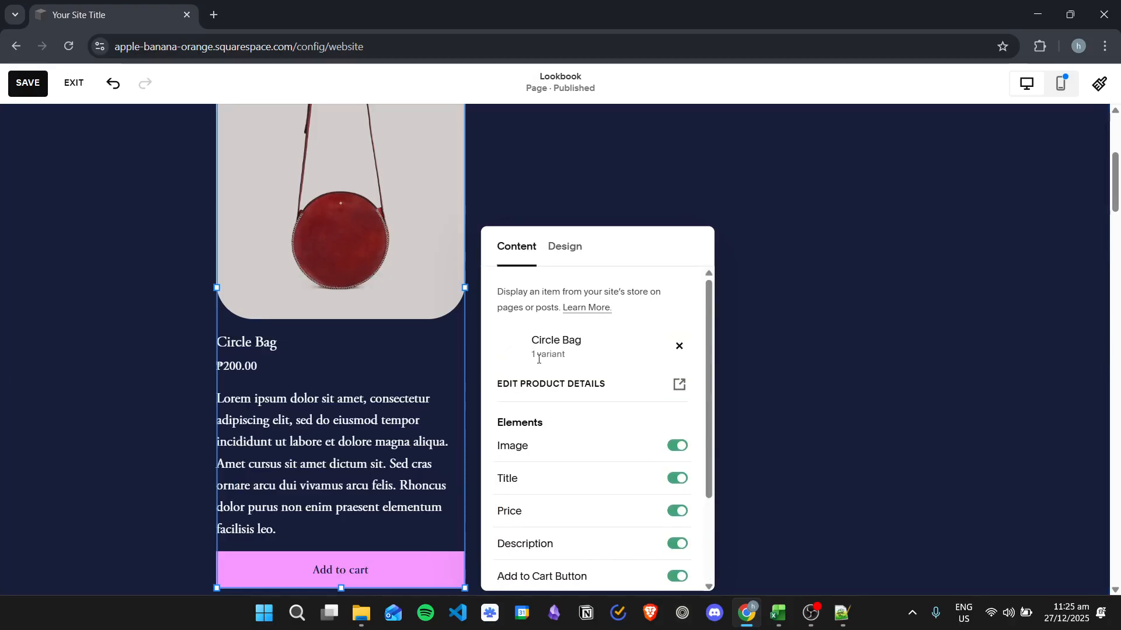
scroll(274, 312, up, 1)
scroll(274, 312, up, 2)
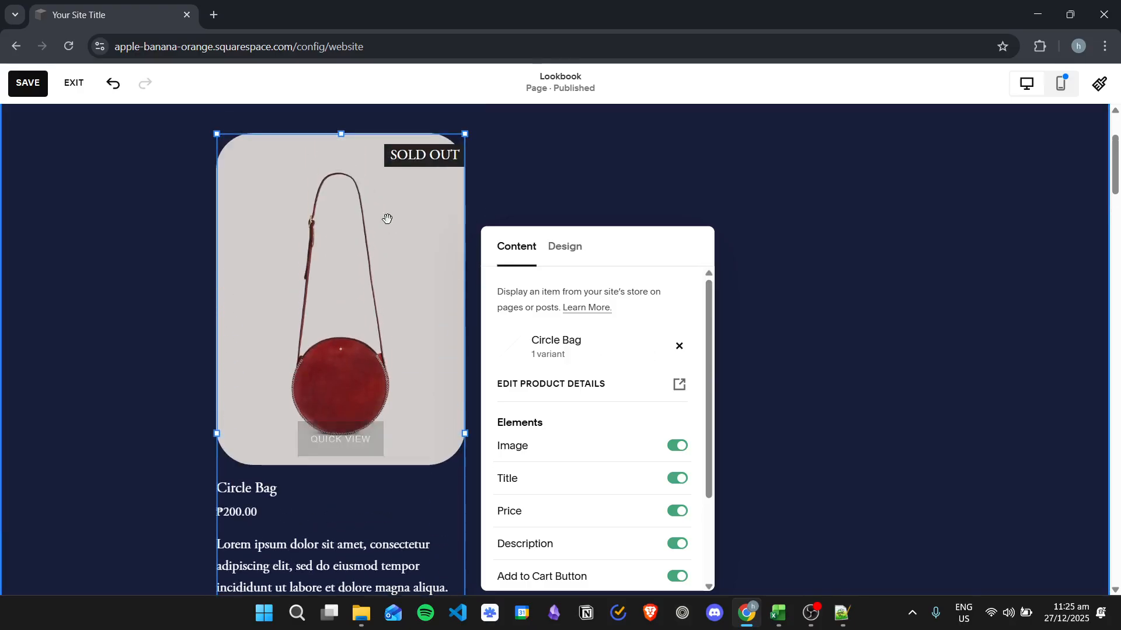
click(861, 246)
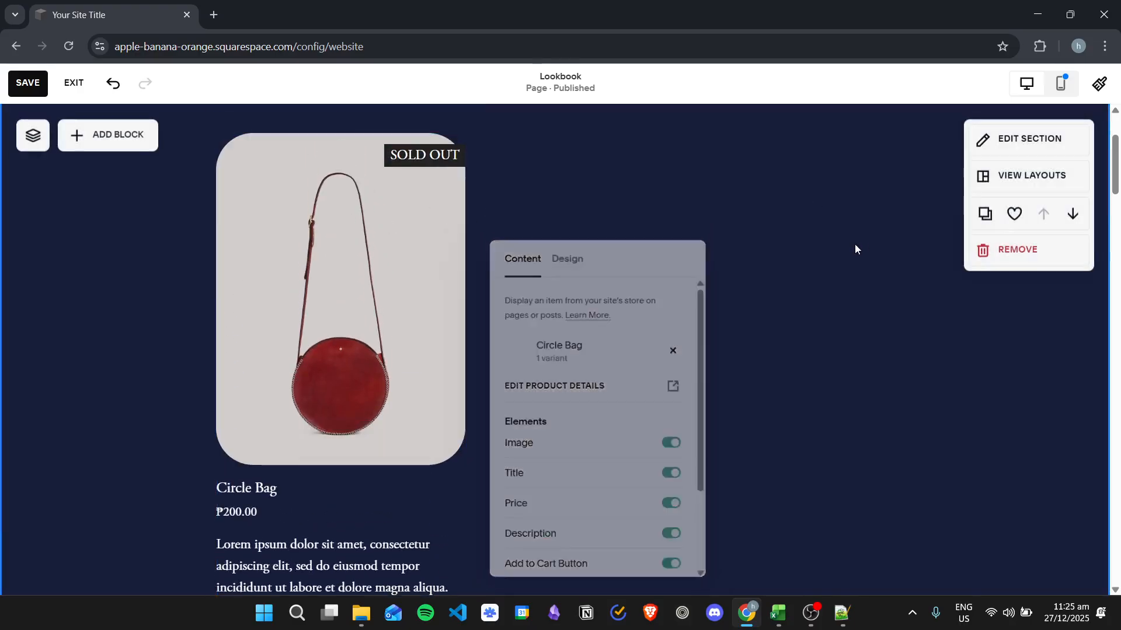
- Make the Circle Bag block slightly taller by extending its lower edge
scroll(587, 326, down, 3)
click(313, 317)
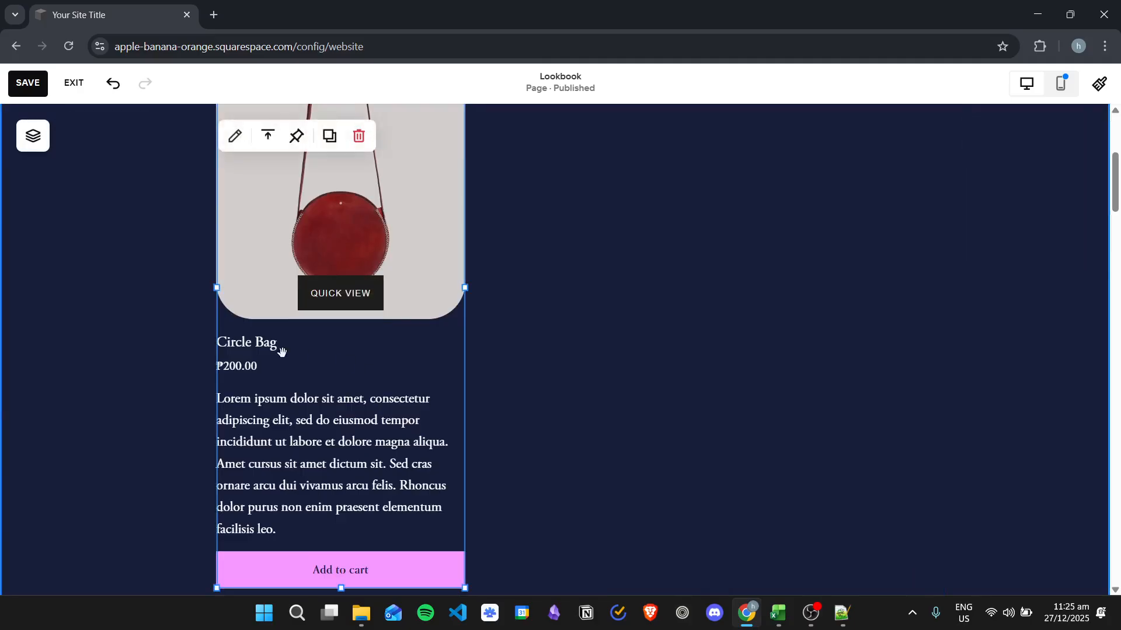
drag(340, 570, 374, 505)
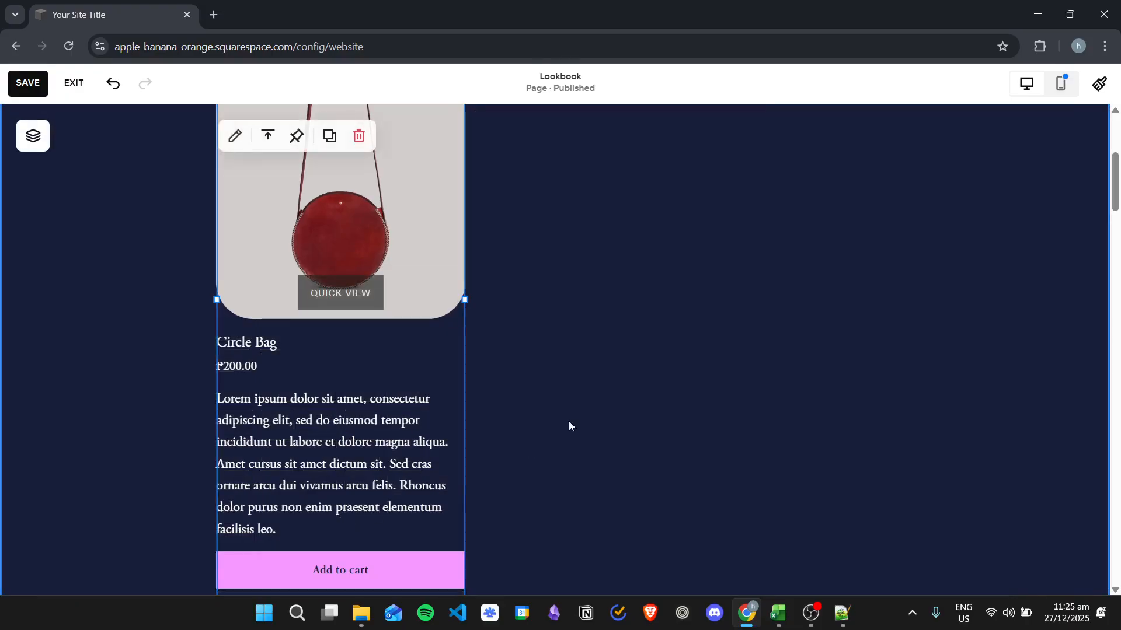
- Duplicate the Circle Bag product block and place the copy beside the original, to its right at the same height
double_click(446, 316)
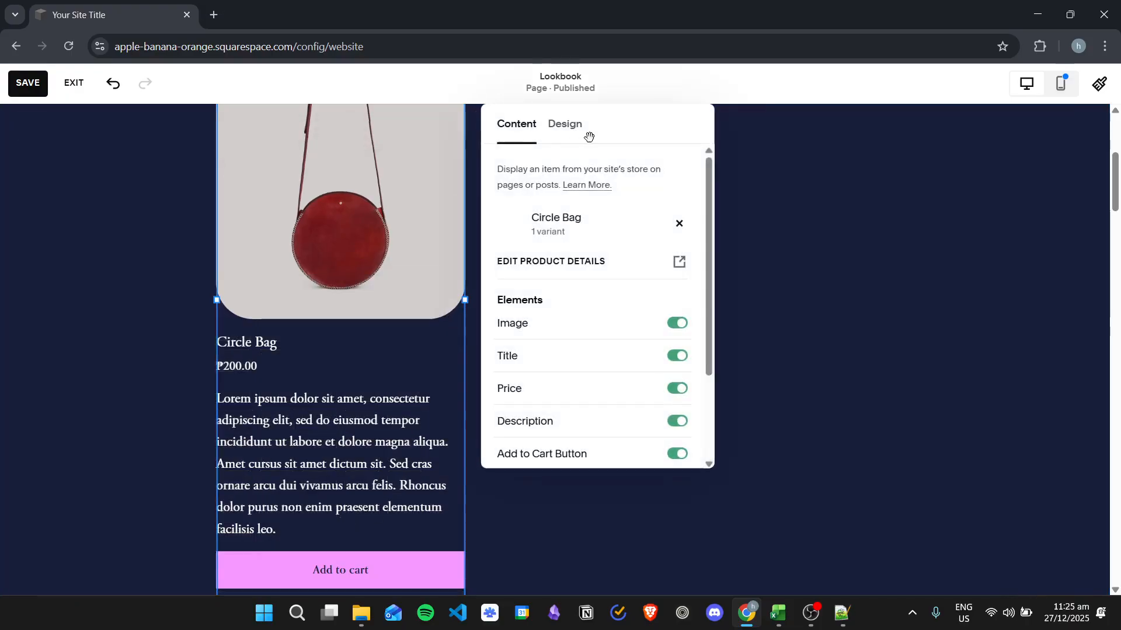
click(381, 251)
right_click(381, 251)
click(422, 318)
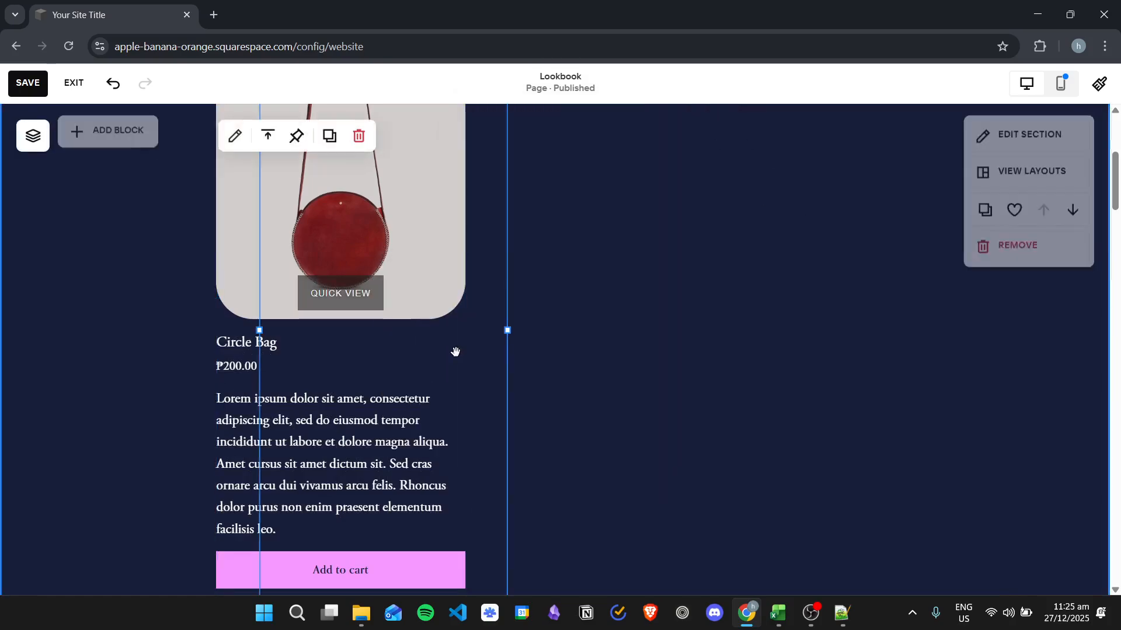
drag(420, 333, 711, 307)
- Hide the title, price, description and Add to Cart button in the original Circle Bag block, keeping its image and Quick View
click(453, 247)
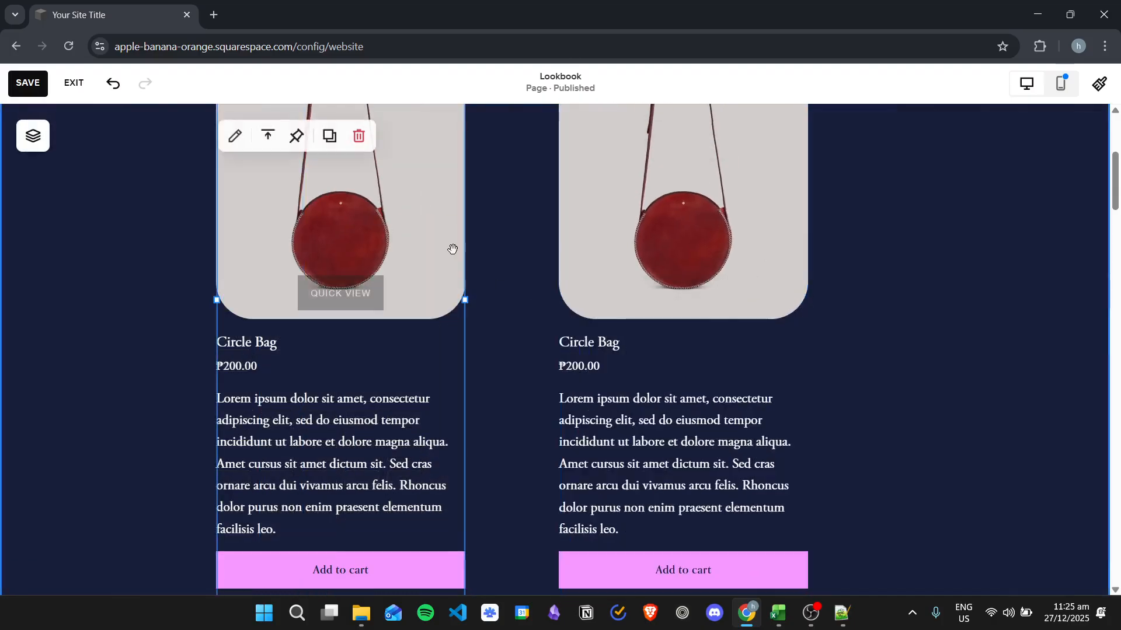
double_click(401, 279)
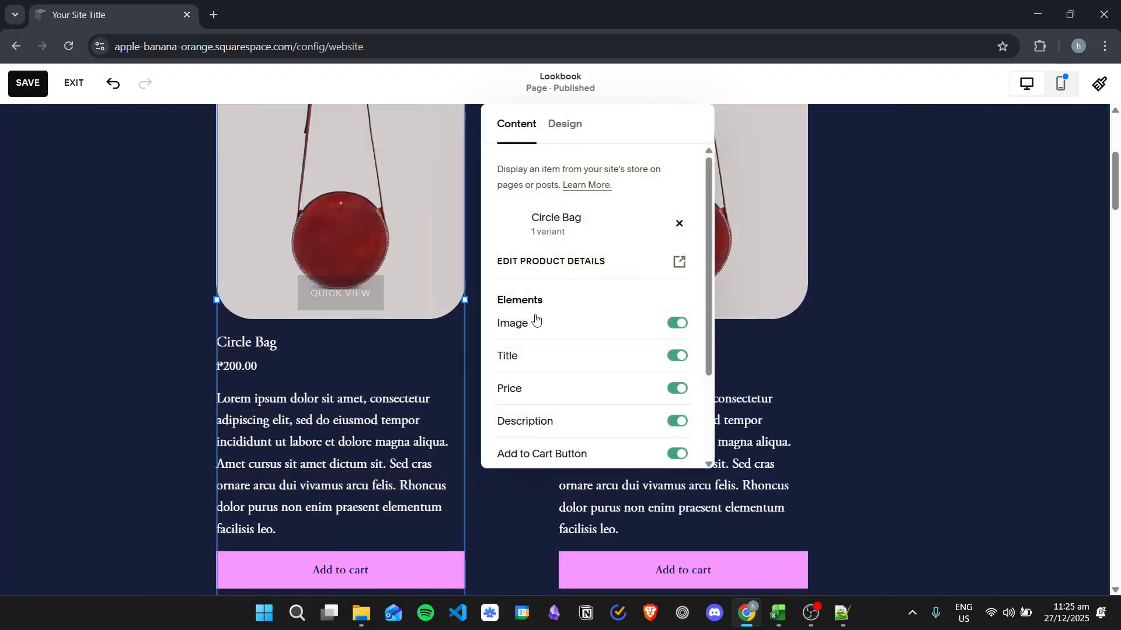
scroll(401, 321, down, 1)
scroll(555, 374, down, 2)
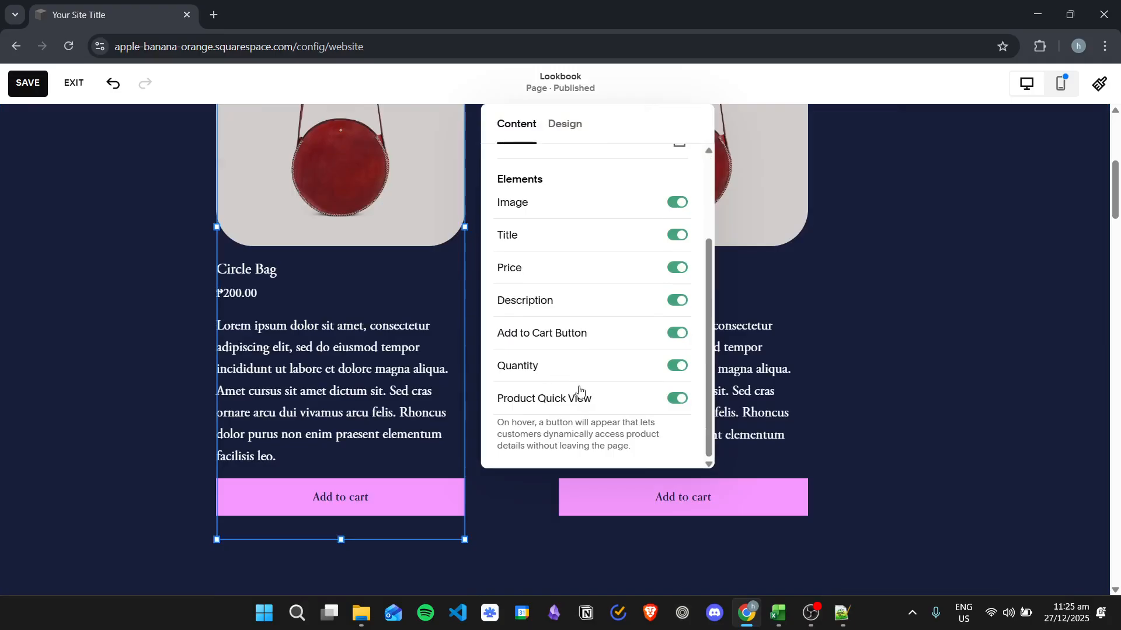
click(680, 332)
click(679, 299)
click(679, 267)
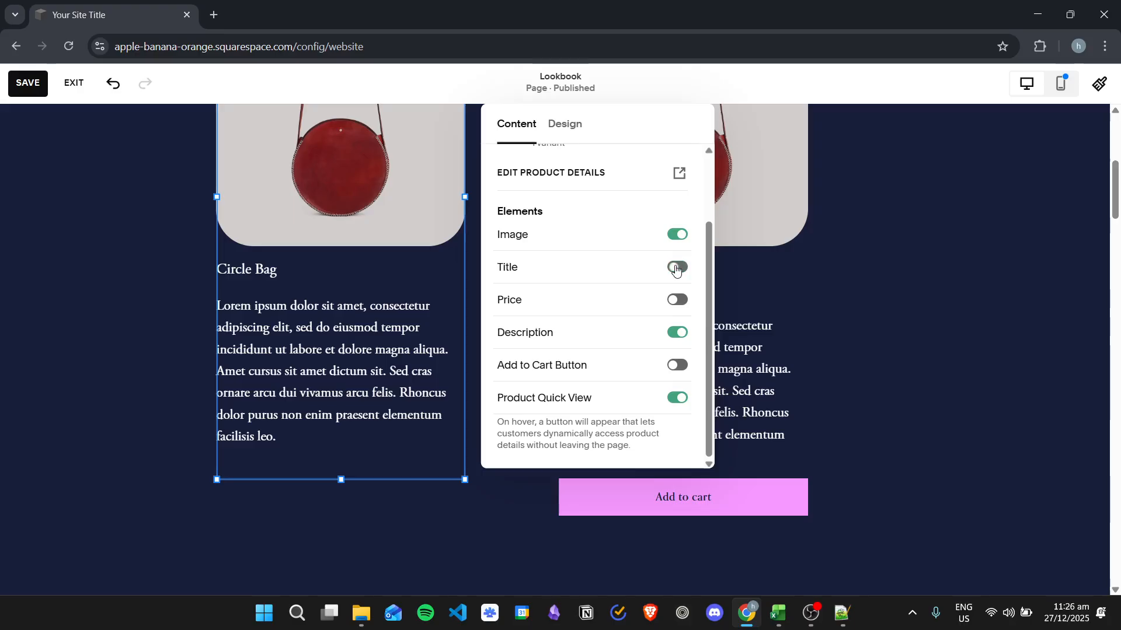
click(684, 336)
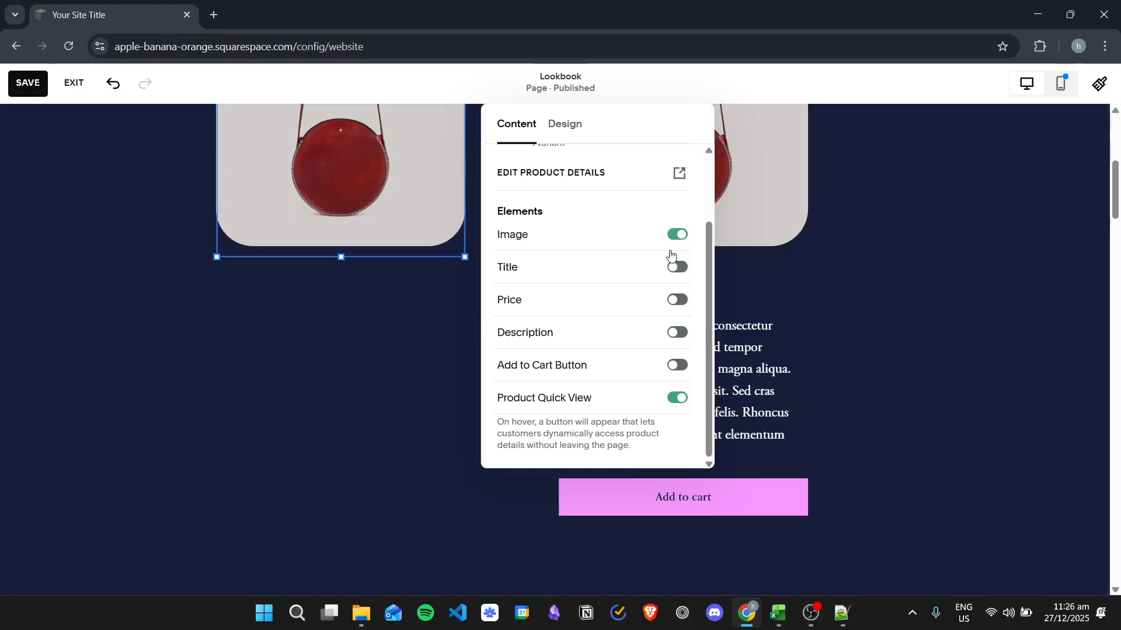
click(418, 403)
- Hide the image in the duplicated Circle Bag block and close its editor
click(689, 306)
click(577, 136)
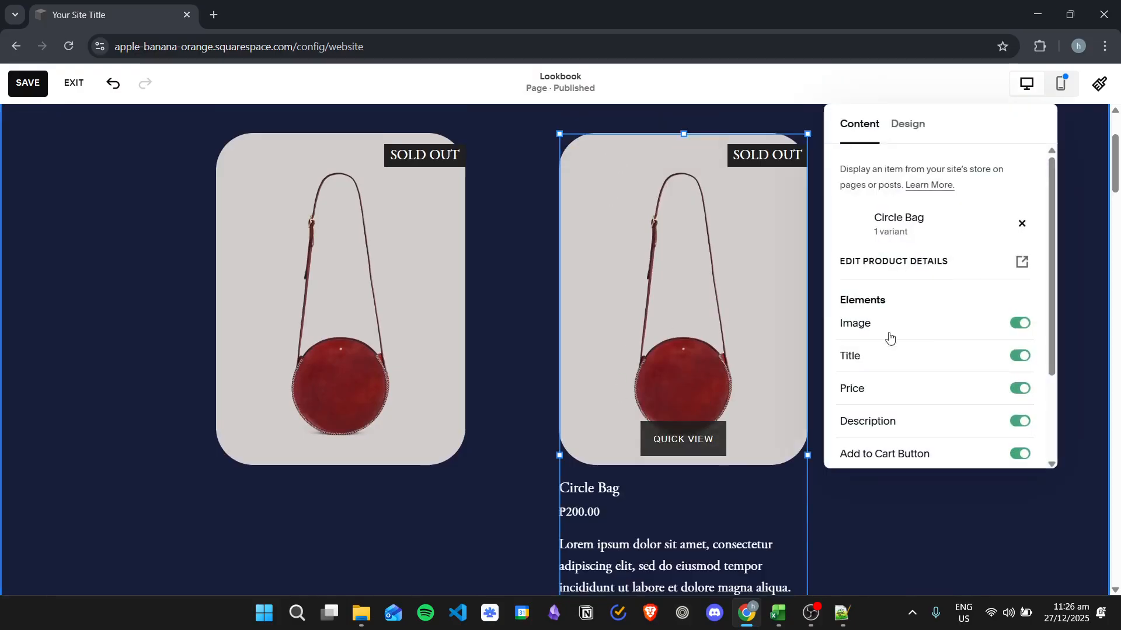
click(955, 325)
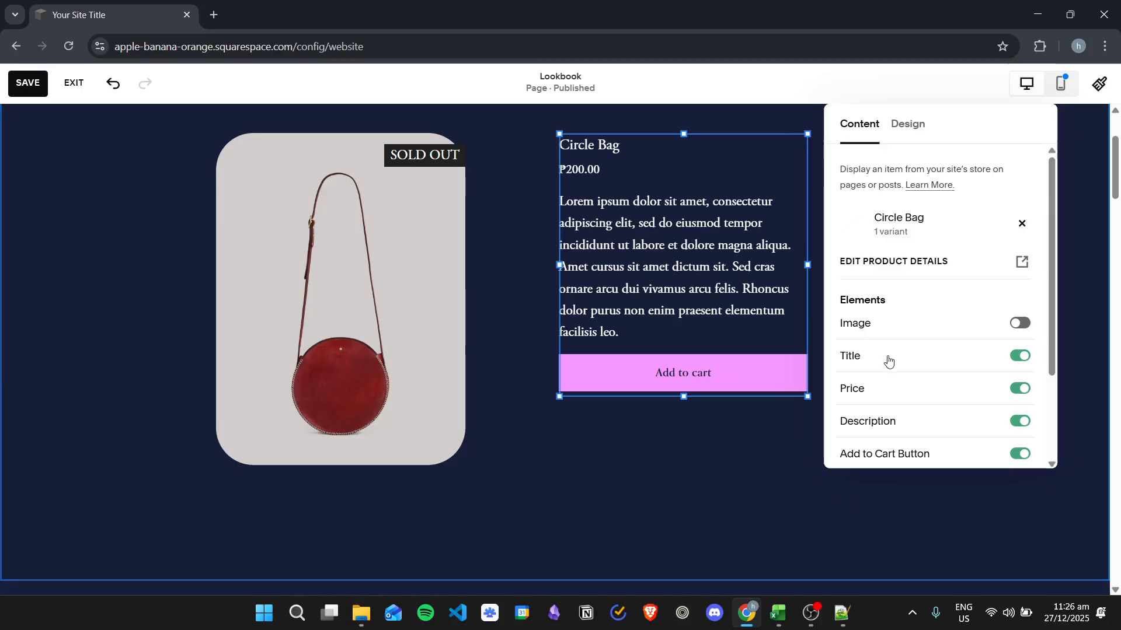
scroll(947, 366, down, 1)
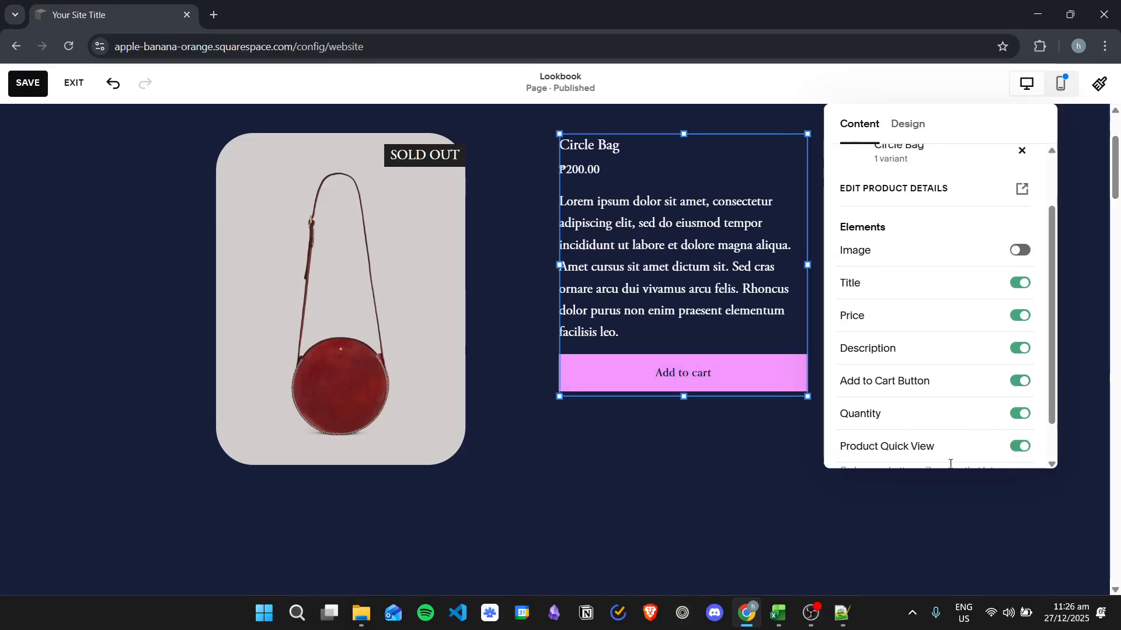
click(702, 443)
- Arrange the image block and the details block side by side near the section's center, with the details vertically centered against the image
drag(691, 199, 641, 267)
scroll(781, 258, up, 1)
drag(575, 364, 662, 352)
drag(383, 336, 434, 348)
mouse_move(715, 339)
mouse_down()
mouse_move(709, 365)
mouse_move(716, 342)
mouse_up()
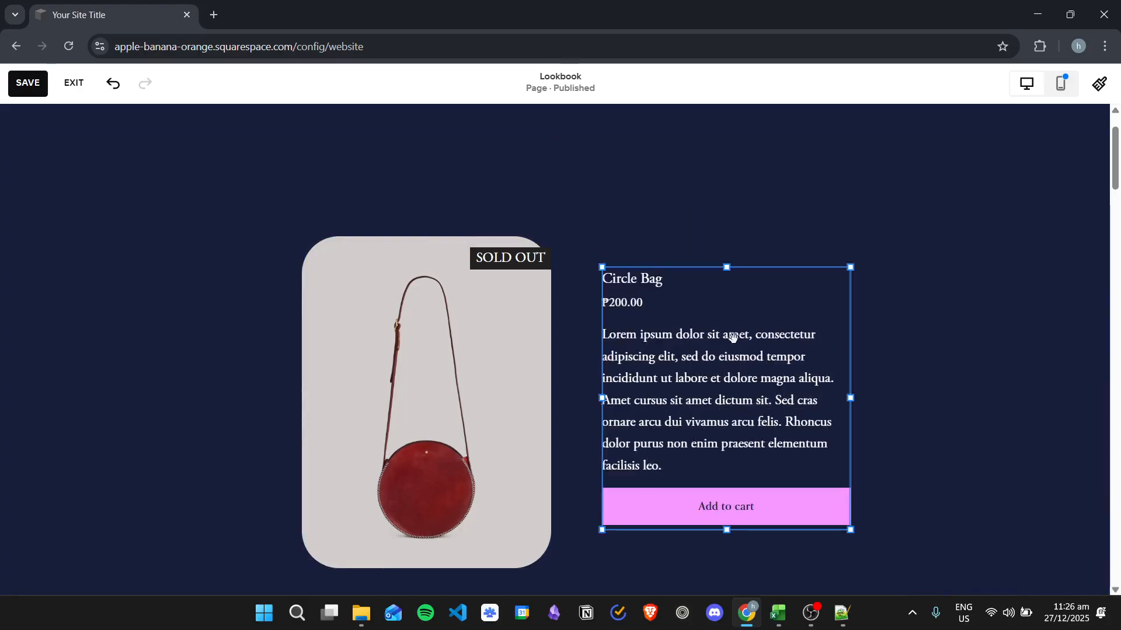
click(991, 333)
scroll(922, 386, down, 1)
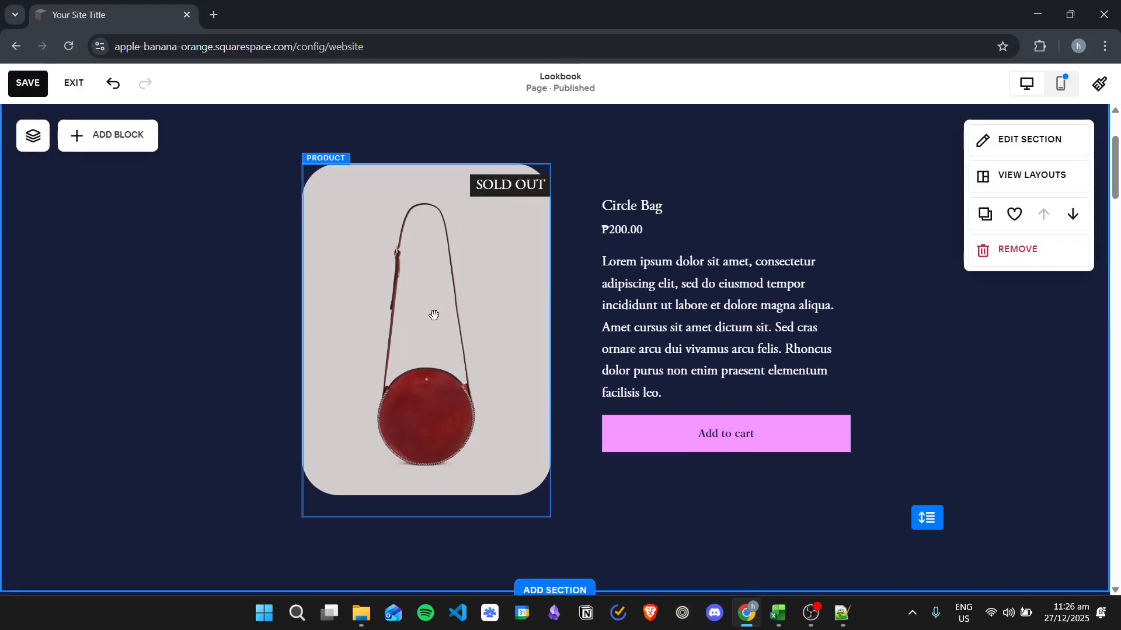
click(762, 308)
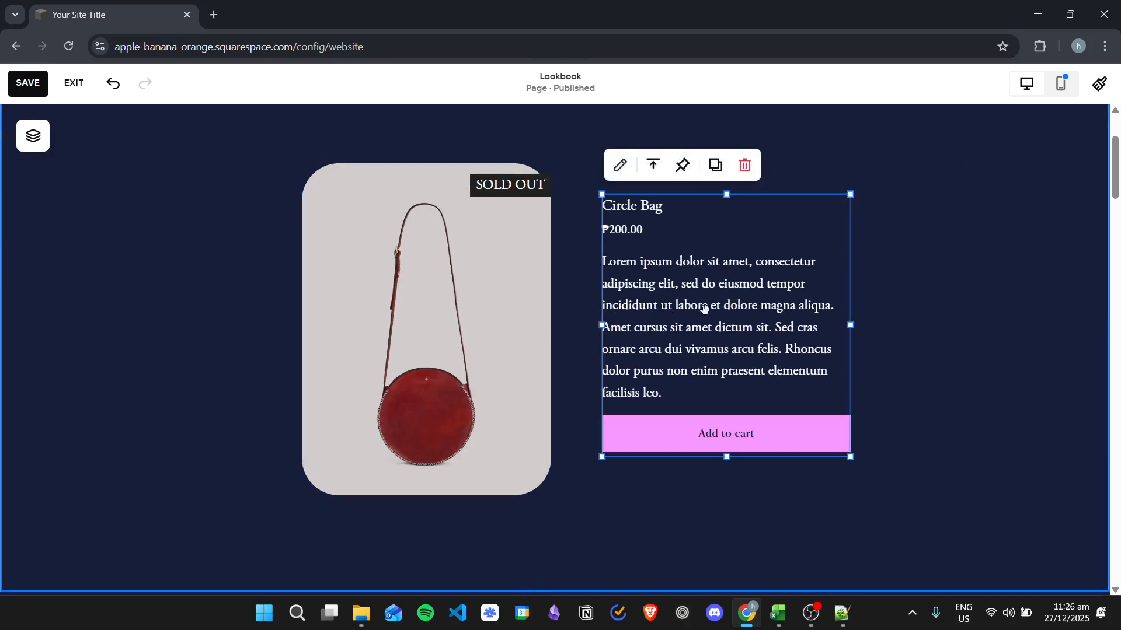
click(962, 338)
scroll(856, 348, up, 1)
scroll(891, 330, down, 1)
- Add a Shape block to the section and enlarge it to cover both Circle Bag blocks
click(107, 138)
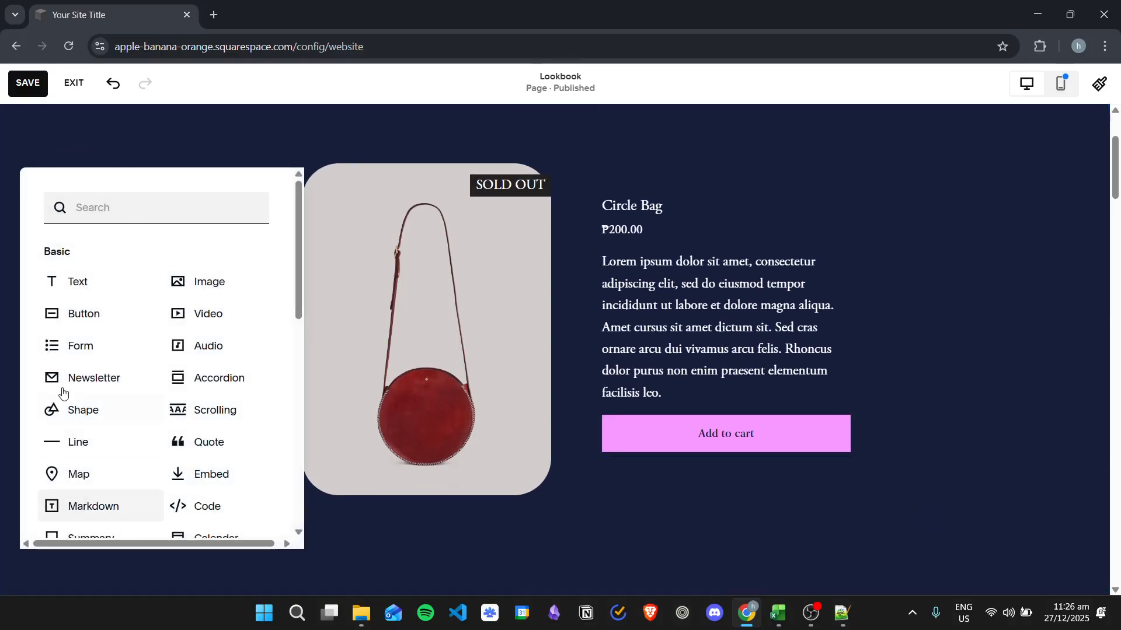
click(93, 418)
drag(190, 321, 380, 217)
drag(508, 335, 912, 523)
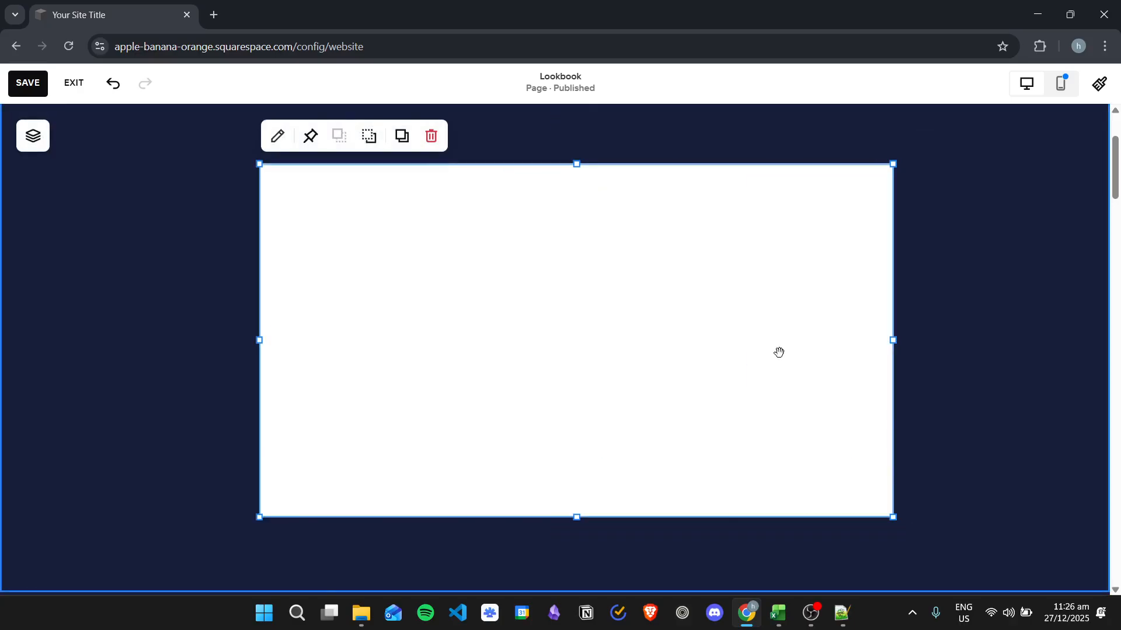
- Send the shape behind both product blocks and extend its top edge to leave a margin above the bag image
click(369, 136)
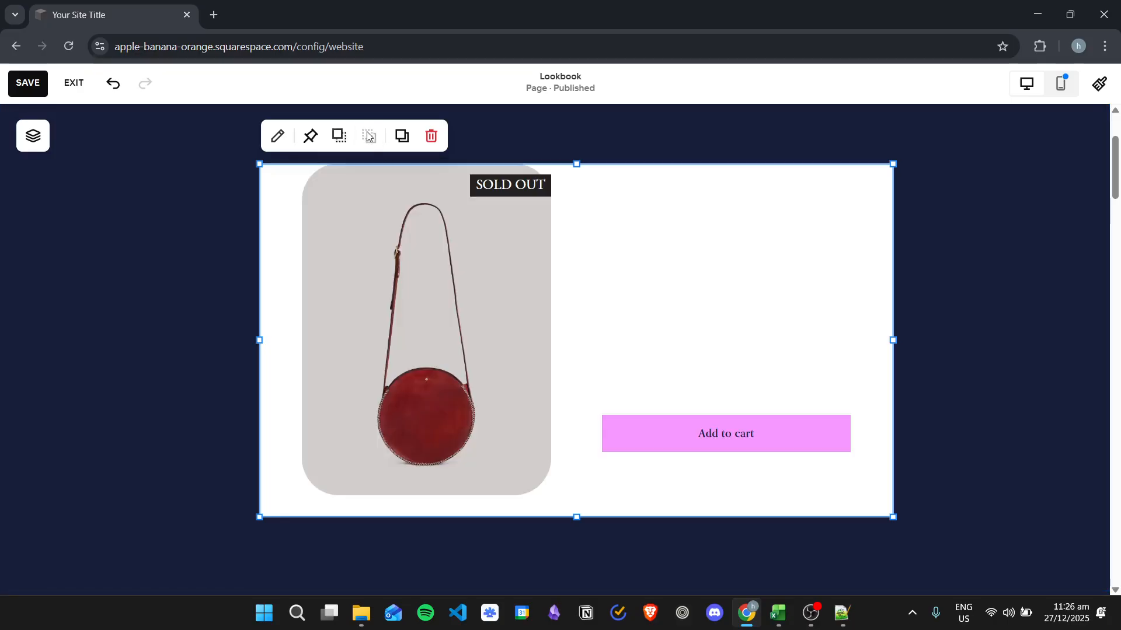
drag(575, 165, 579, 134)
click(932, 282)
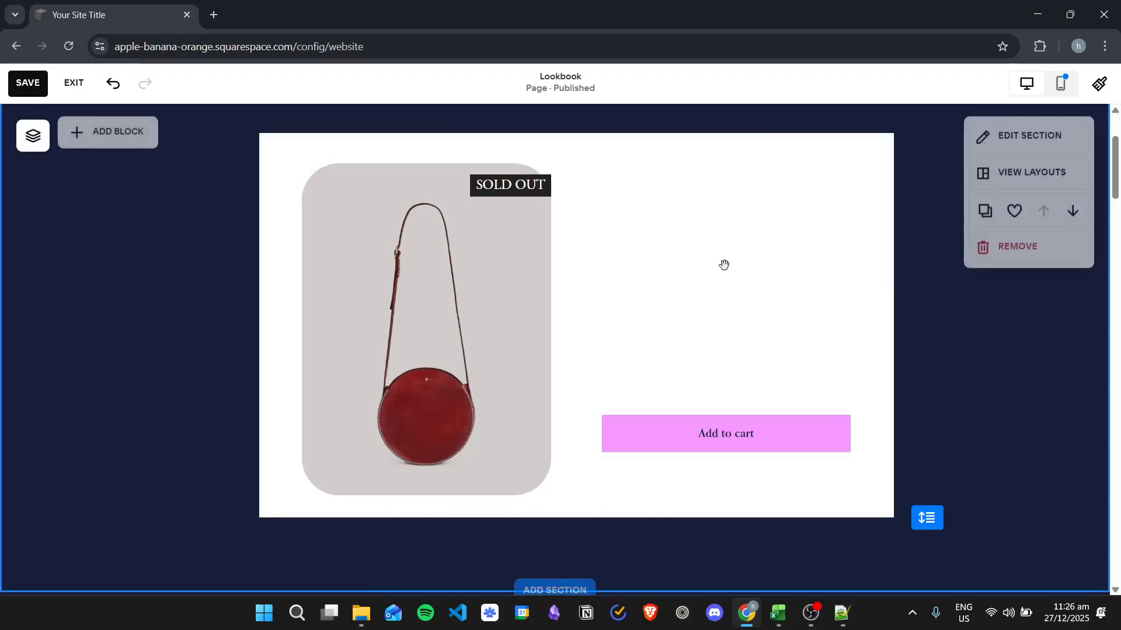
scroll(705, 325, up, 1)
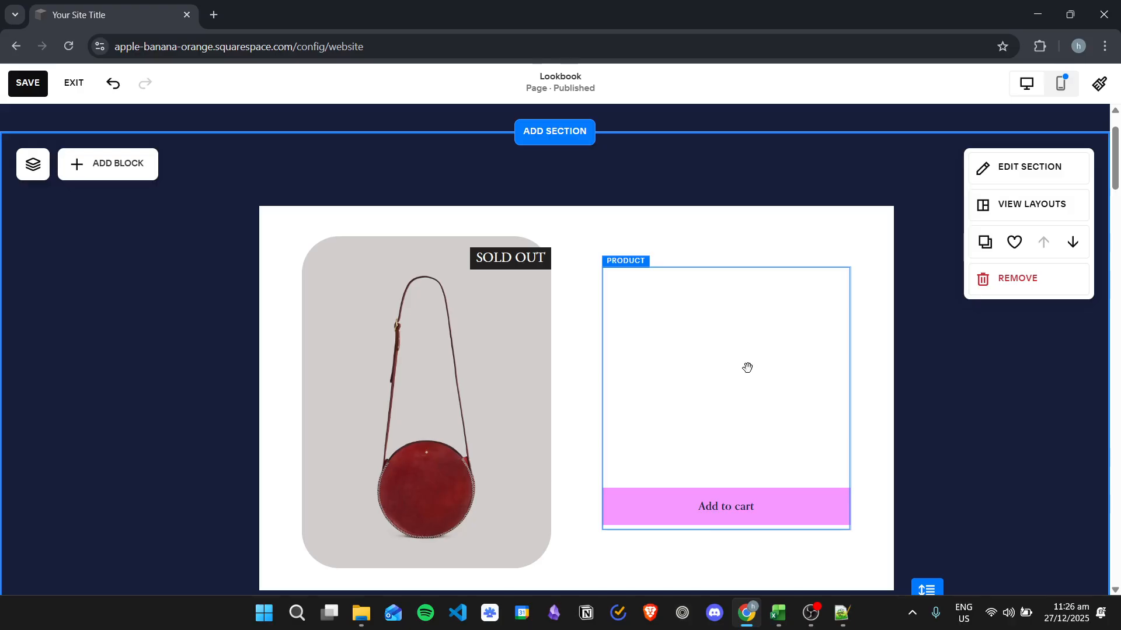
- Set the shape's fill to the periwinkle blue from the site palette and close its design settings
click(276, 221)
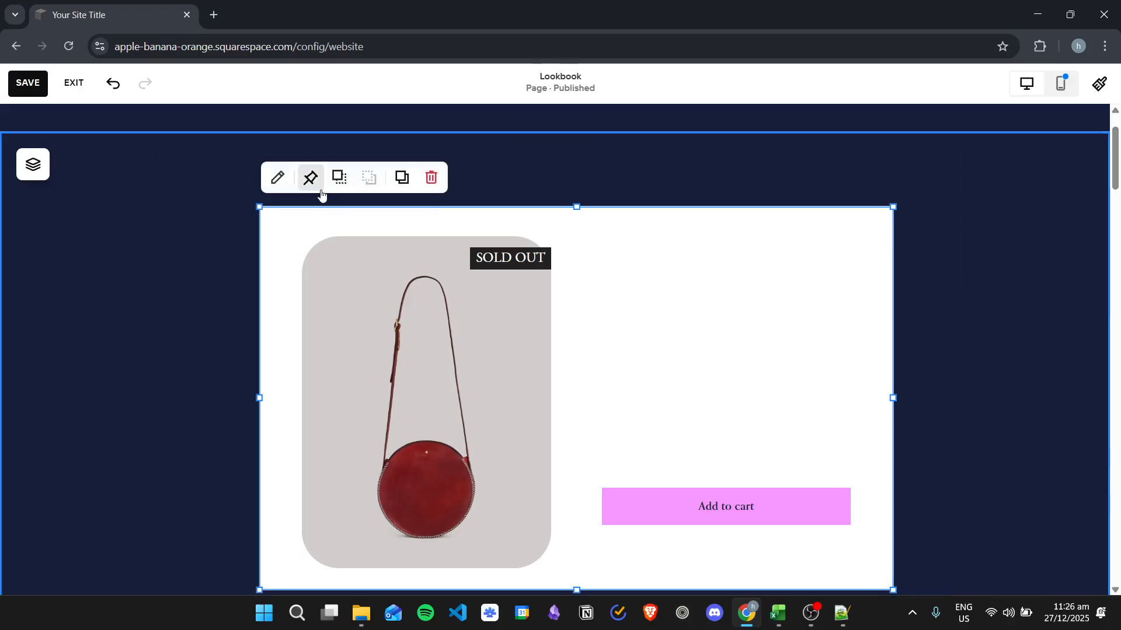
click(275, 181)
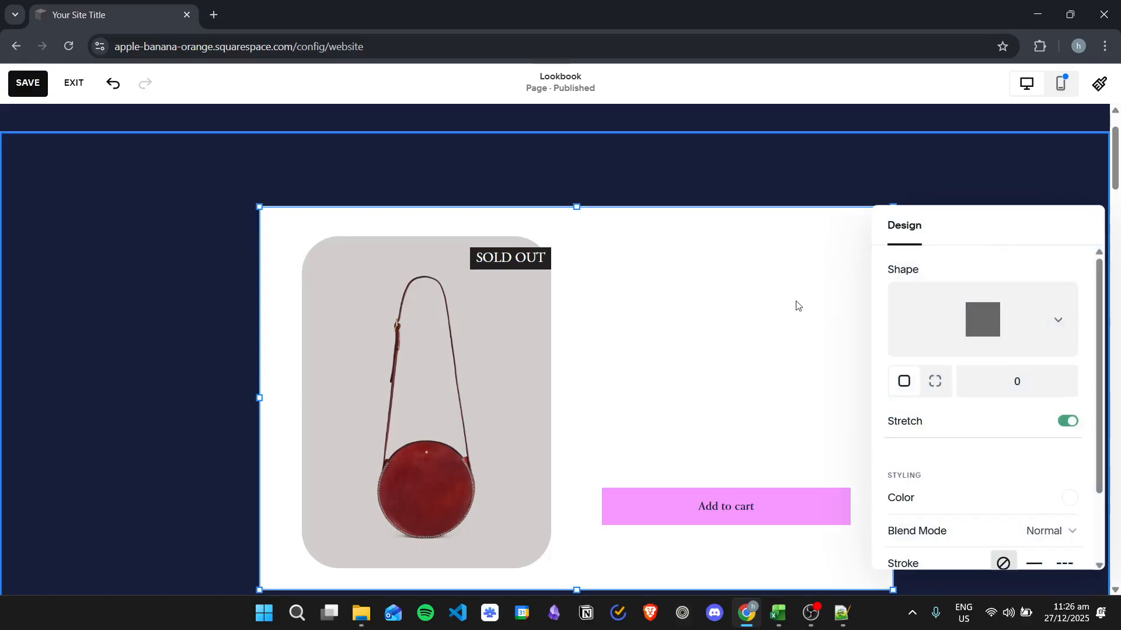
scroll(987, 373, down, 2)
click(1063, 415)
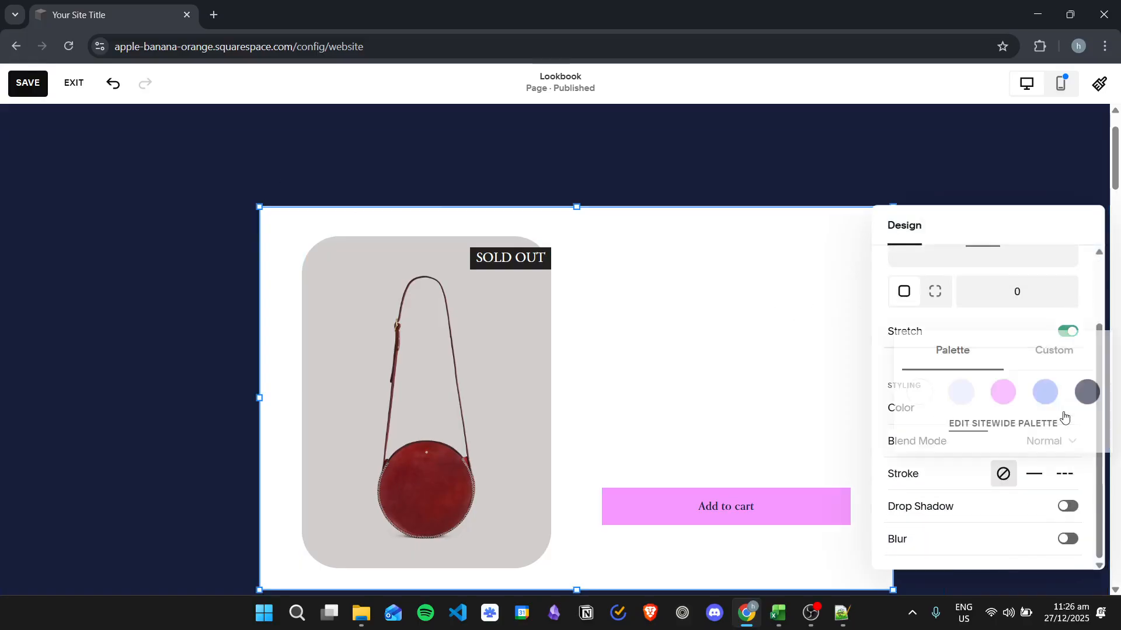
click(969, 395)
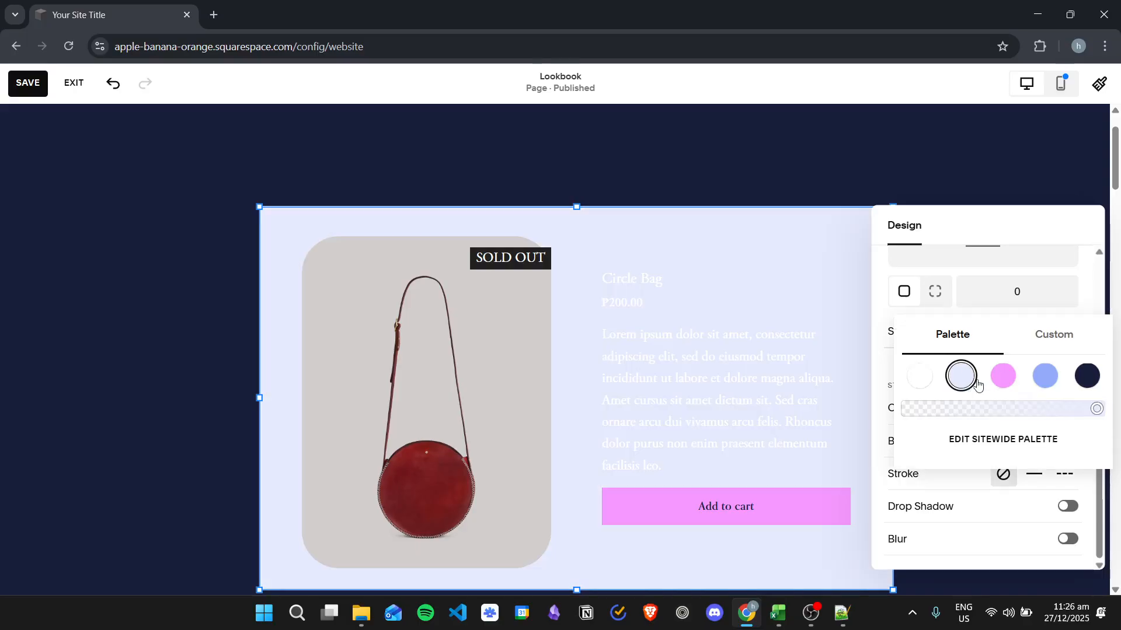
click(1004, 381)
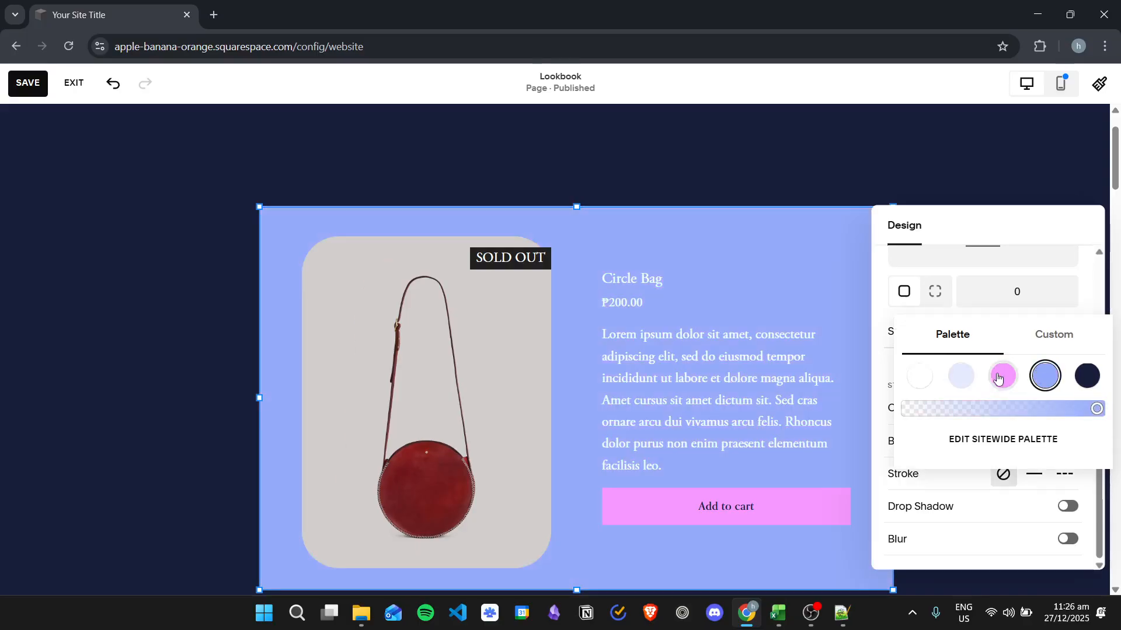
click(961, 185)
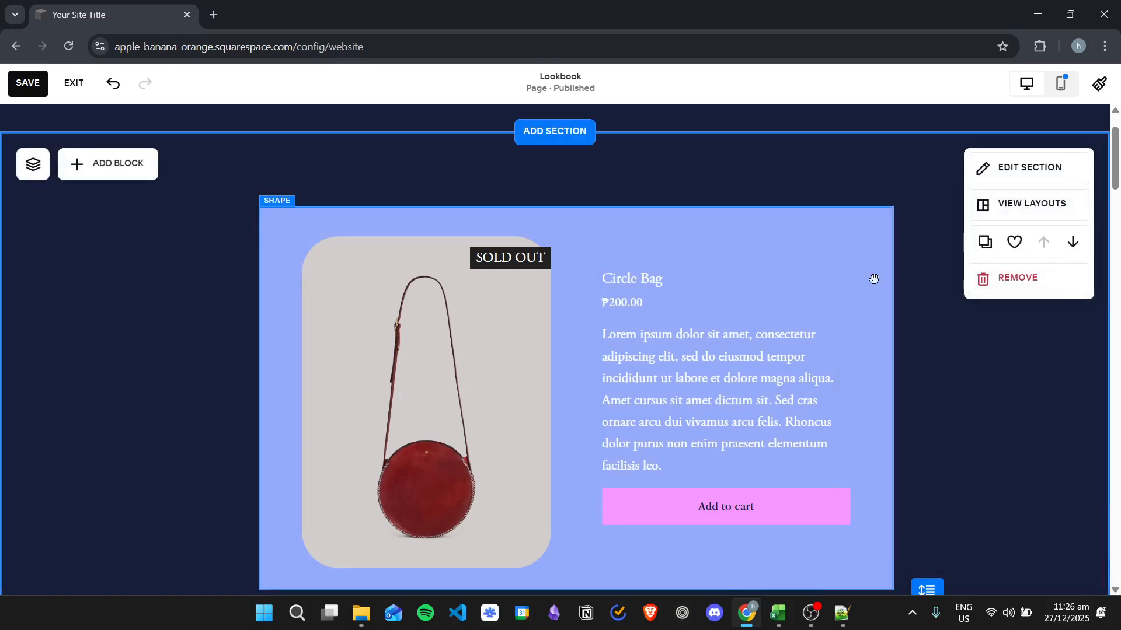
scroll(928, 366, down, 1)
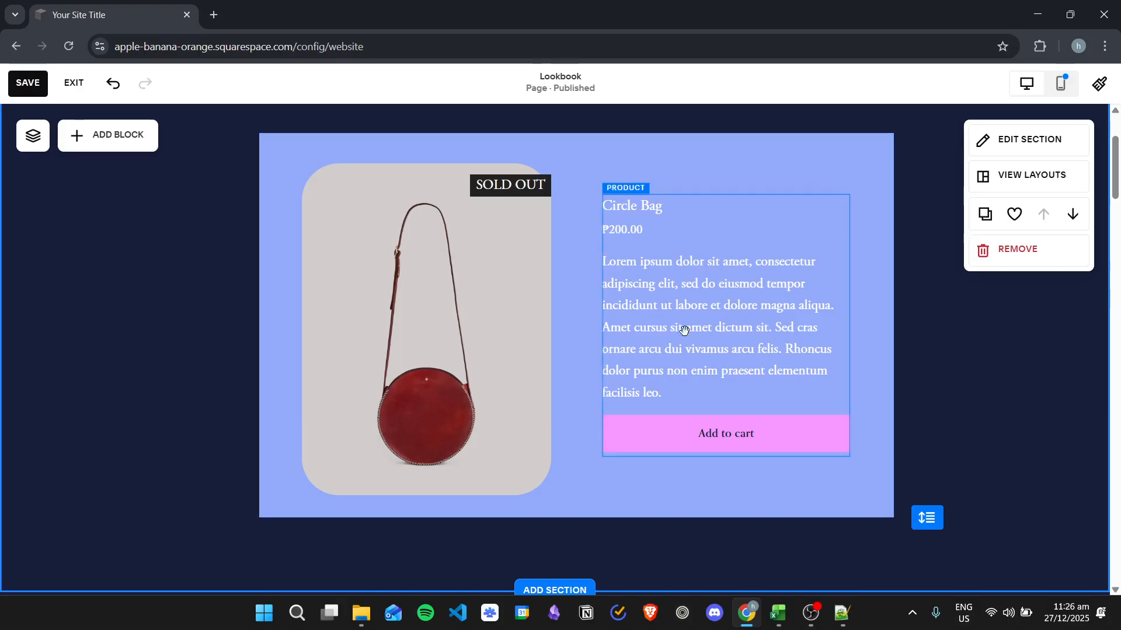
- Round the background shape's corners with a radius of 50
click(275, 150)
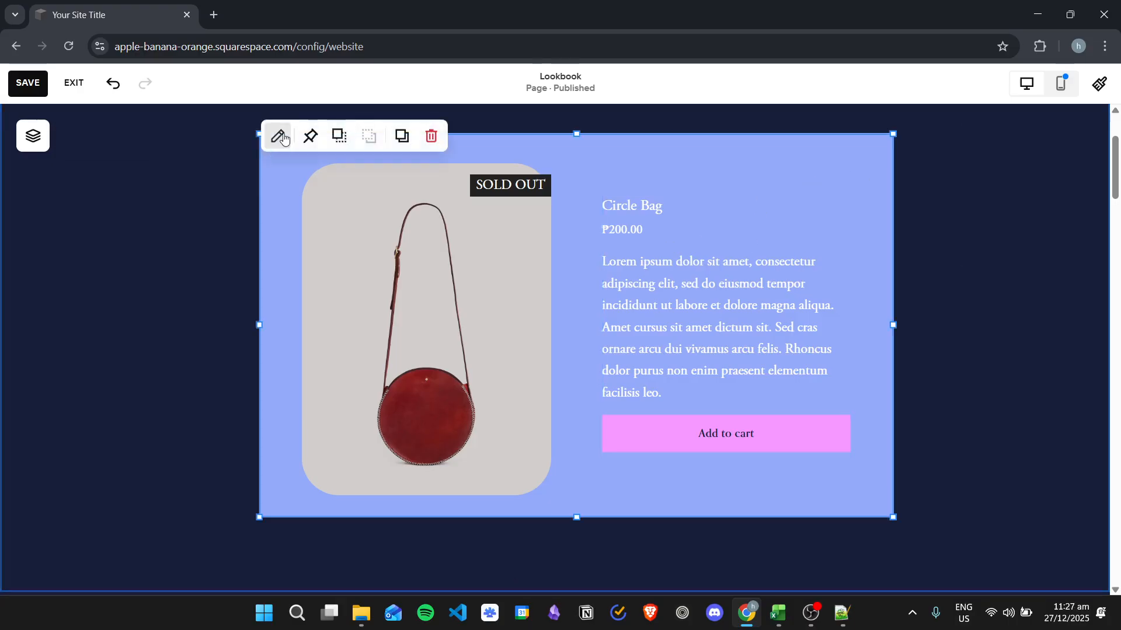
click(637, 168)
click(1029, 283)
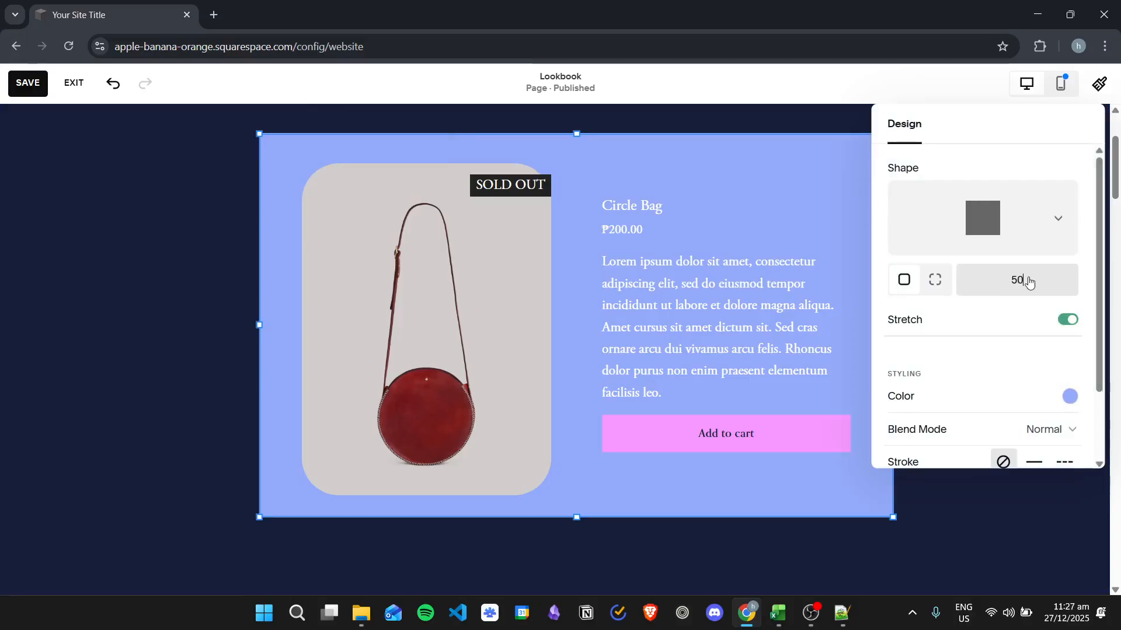
click(962, 511)
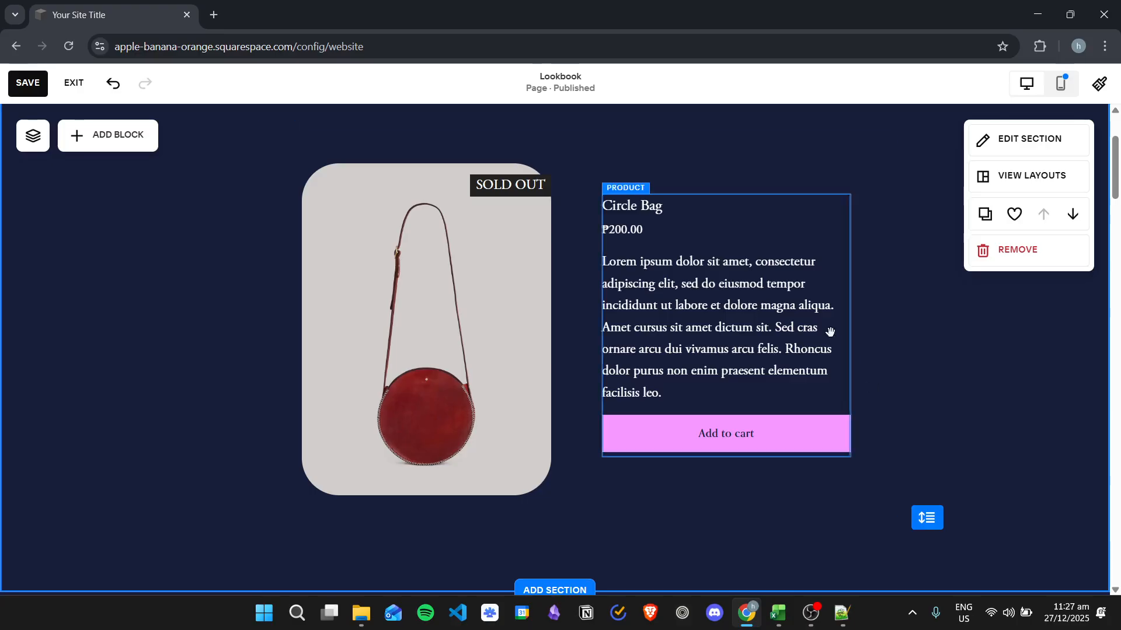
click(884, 281)
click(1013, 389)
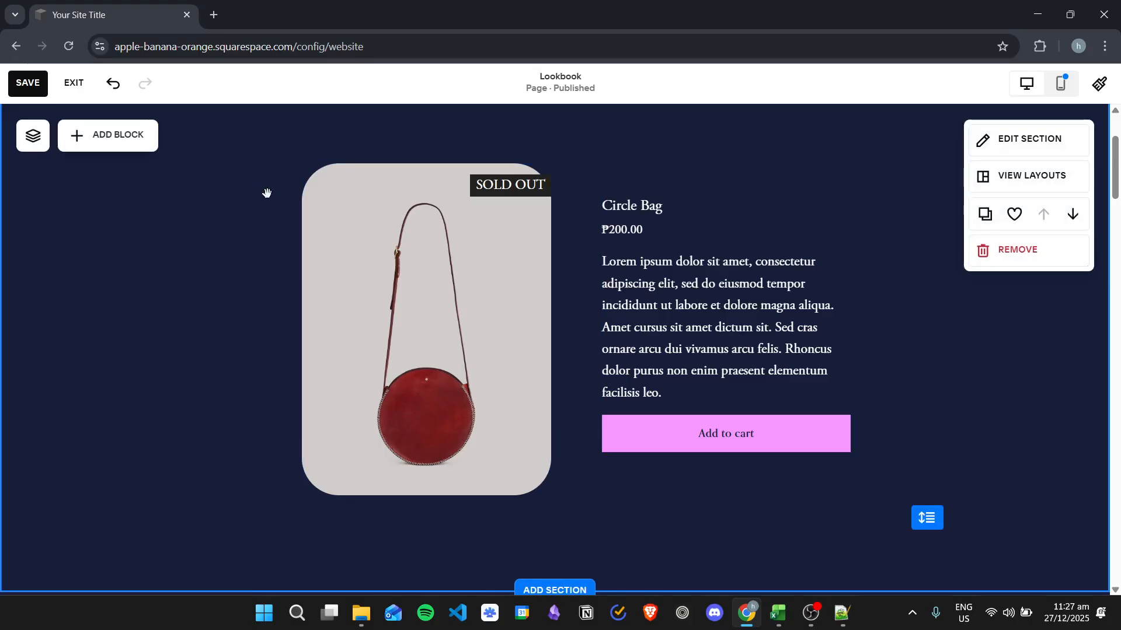
- Save the Lookbook page, then leave edit mode and reopen the page for editing
scroll(945, 192, up, 1)
click(27, 83)
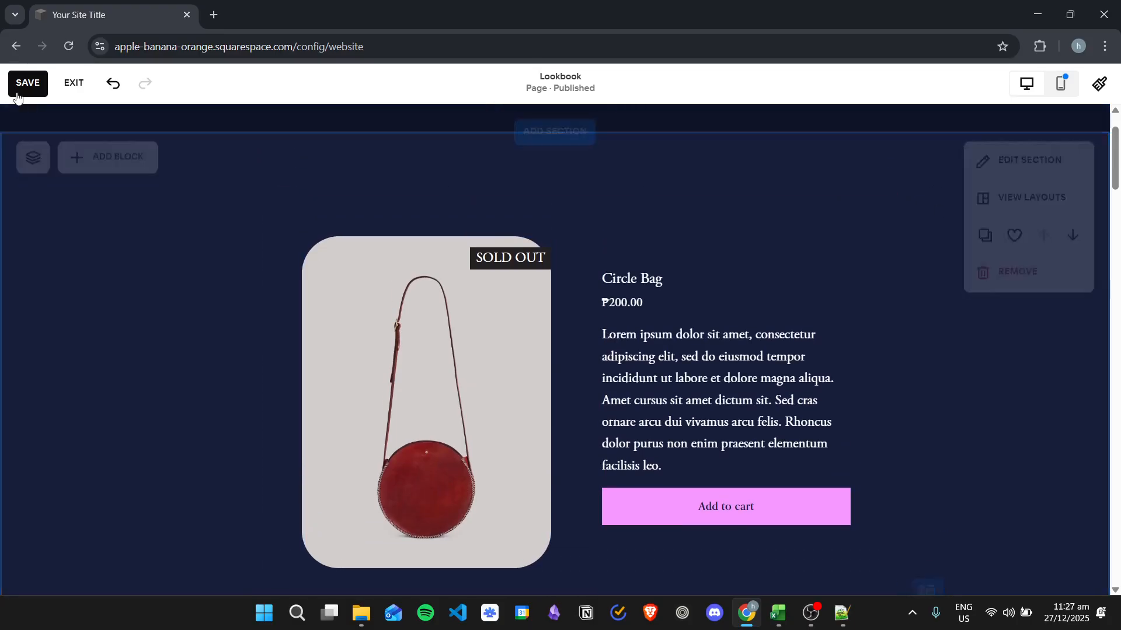
click(74, 84)
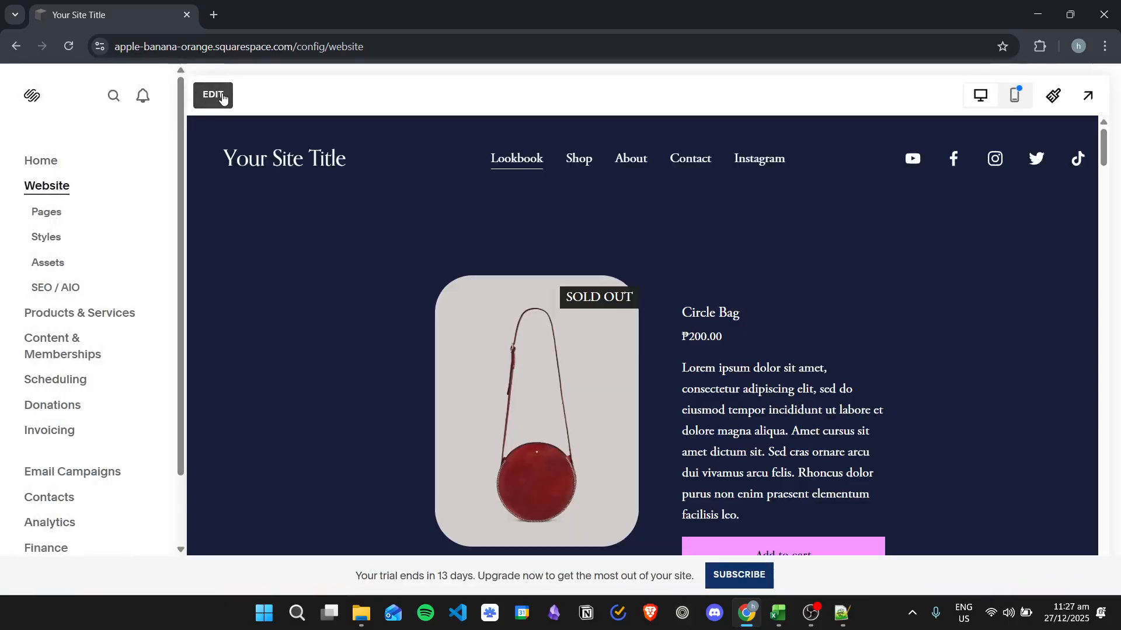
click(221, 97)
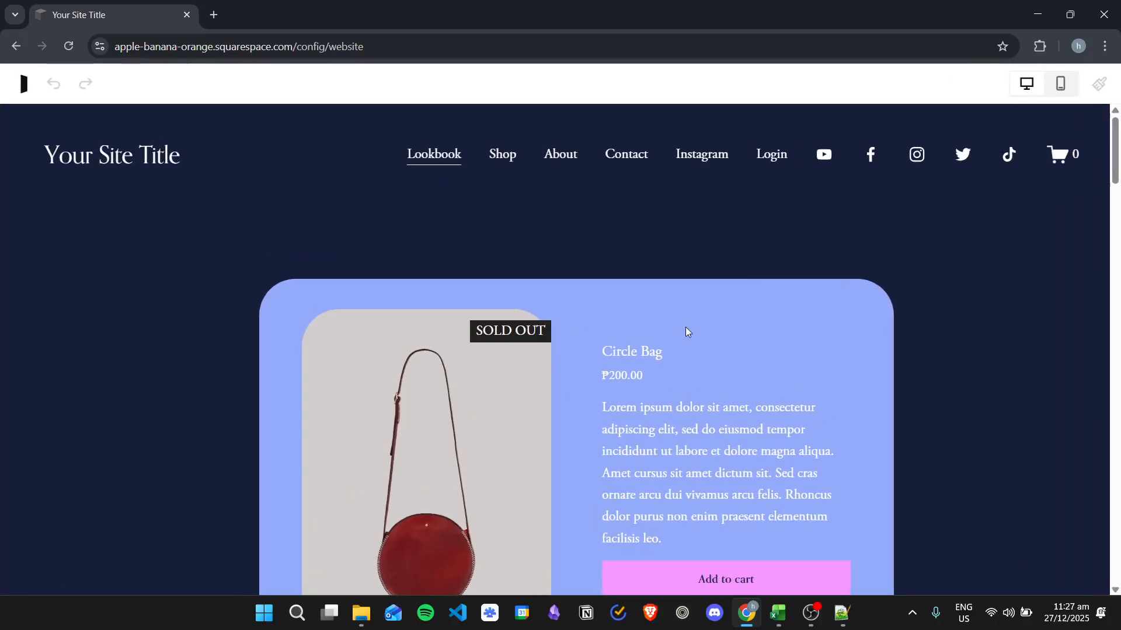
scroll(823, 258, down, 1)
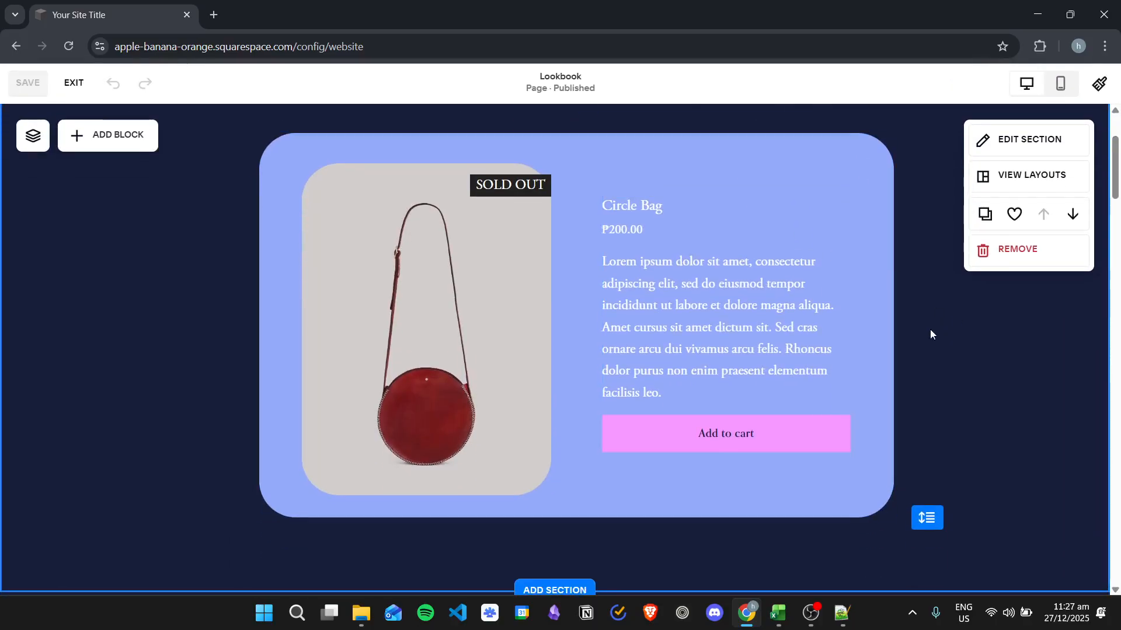
scroll(929, 329, up, 1)
scroll(554, 332, down, 1)
scroll(865, 272, up, 1)
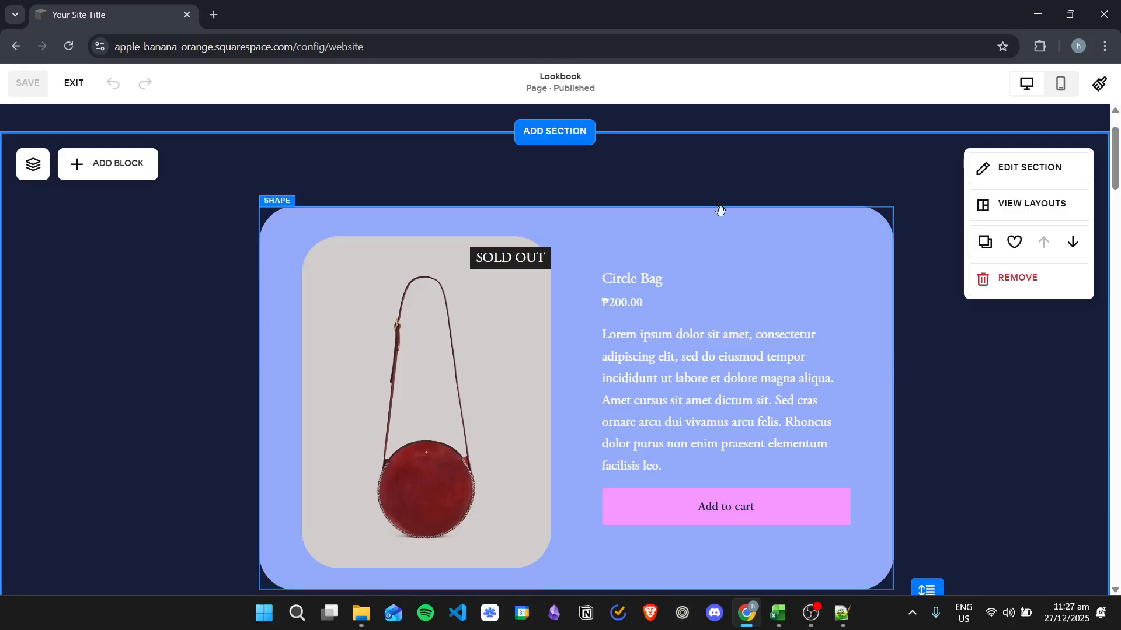
- In the mobile layout, shrink the Circle Bag image block to about half width and move it up to overlap the blue shape
click(1060, 83)
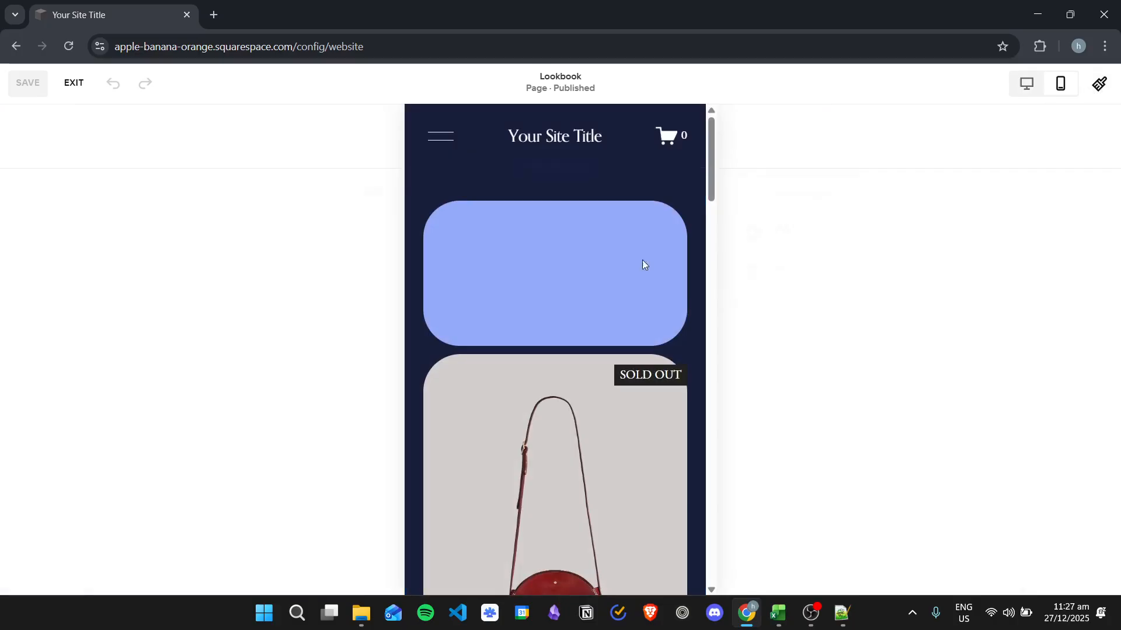
scroll(530, 333, down, 5)
scroll(542, 342, down, 2)
scroll(582, 370, up, 8)
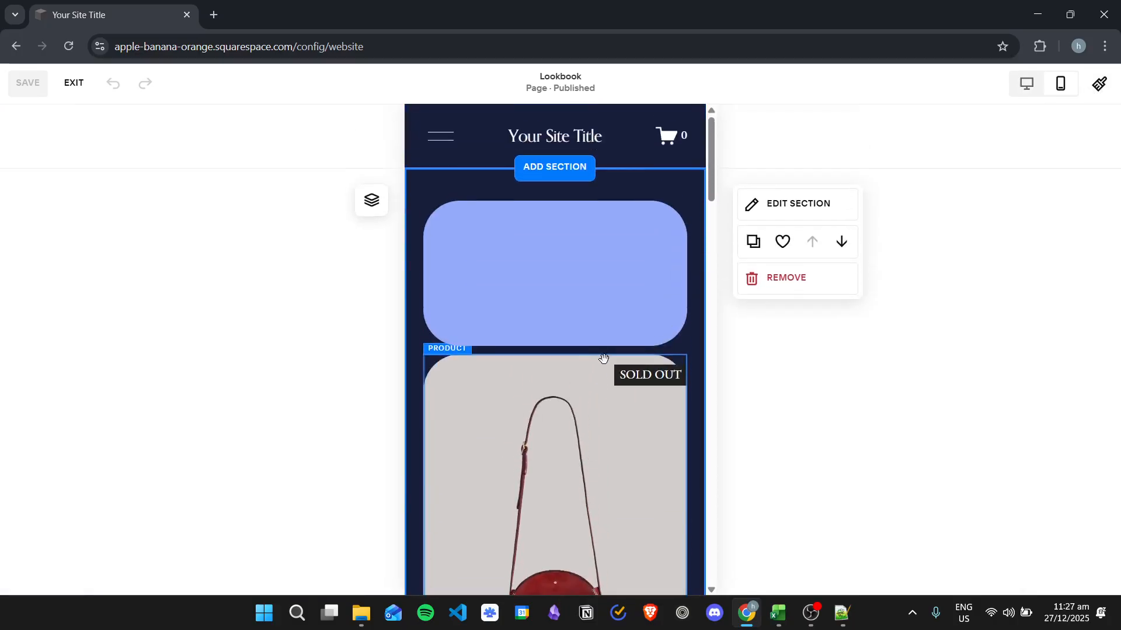
scroll(559, 333, down, 1)
click(561, 208)
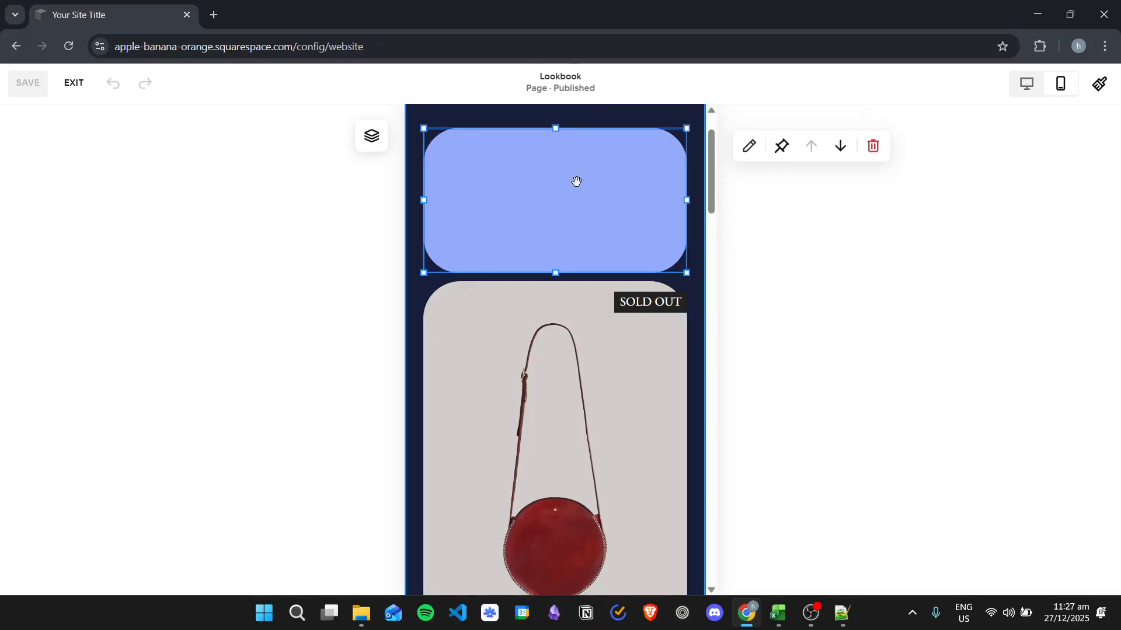
scroll(566, 289, down, 1)
click(538, 230)
drag(537, 230, 564, 354)
drag(687, 593, 554, 455)
scroll(733, 421, up, 1)
drag(481, 390, 476, 339)
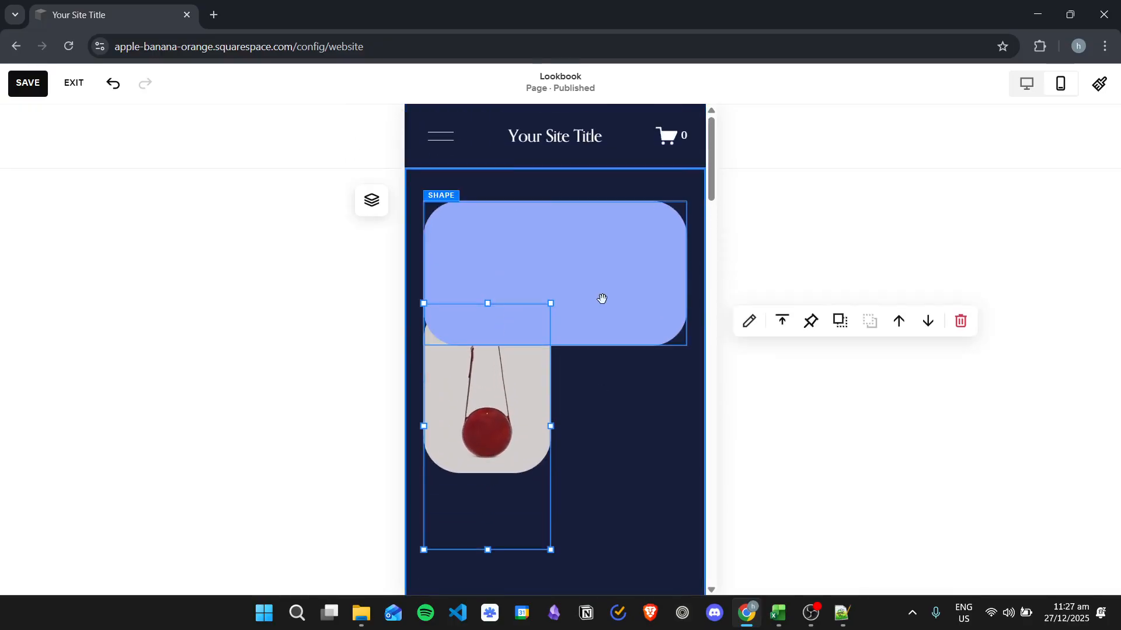
- Extend the mobile shape downward and center the image block horizontally on it, aligned with its top edge
click(537, 343)
drag(555, 346, 559, 409)
drag(490, 449, 563, 333)
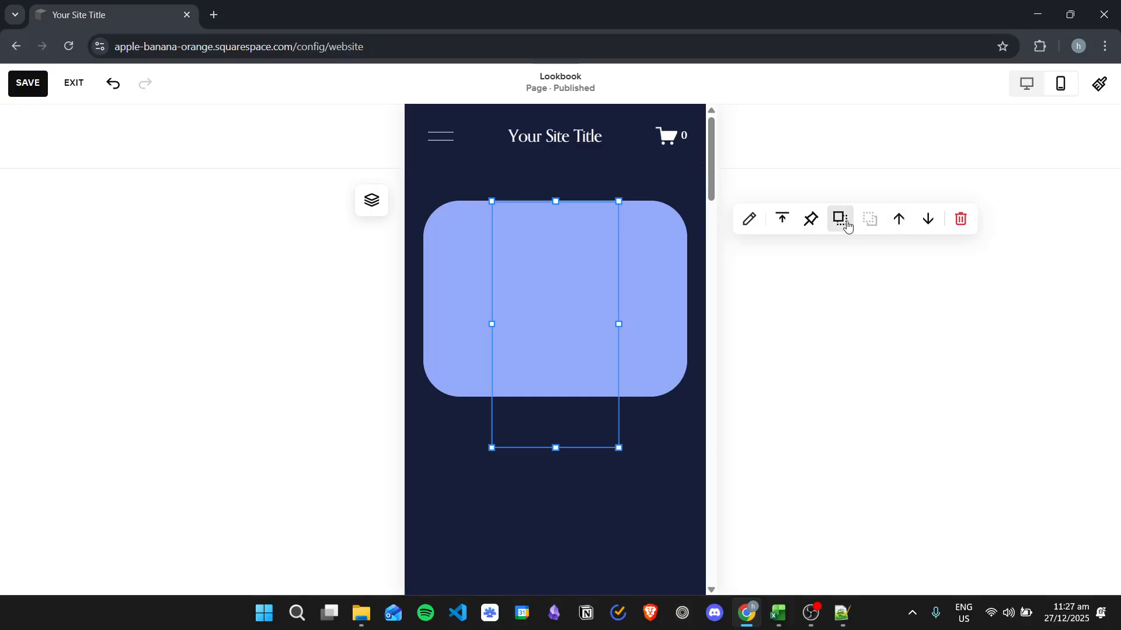
- Bring the image block in front of the shape and fit the shape's height to the bag image
click(841, 220)
mouse_move(542, 273)
mouse_down()
mouse_move(545, 294)
mouse_move(544, 280)
mouse_up()
click(655, 280)
drag(555, 397, 555, 372)
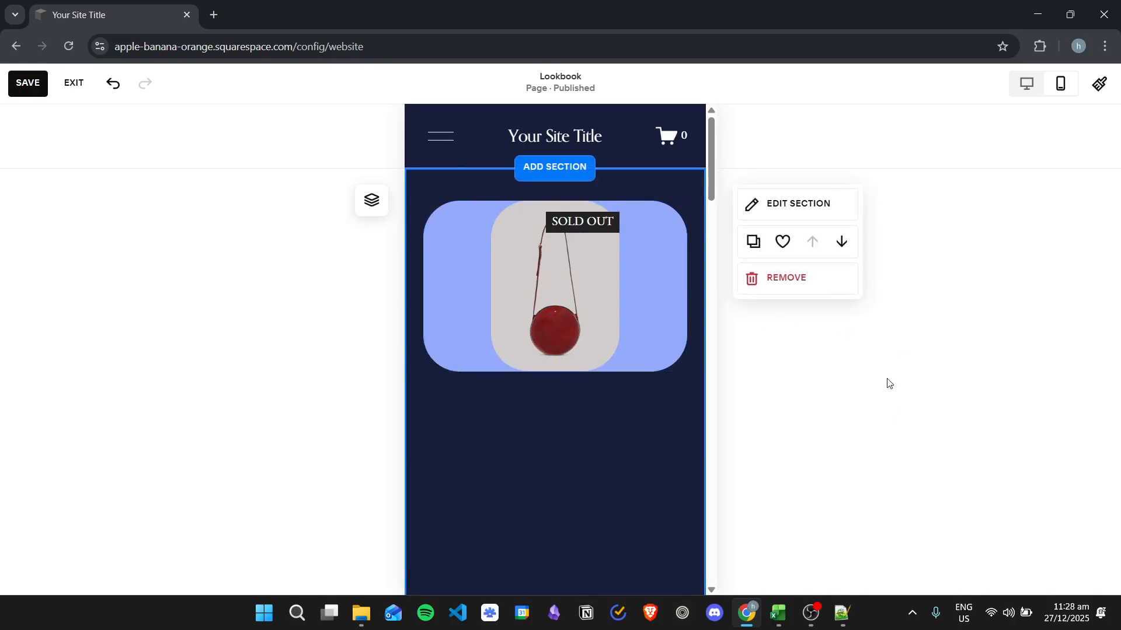
- Move the Circle Bag details block directly below the blue shape in the mobile layout, spanning the same width
scroll(771, 346, down, 6)
drag(644, 357, 578, 210)
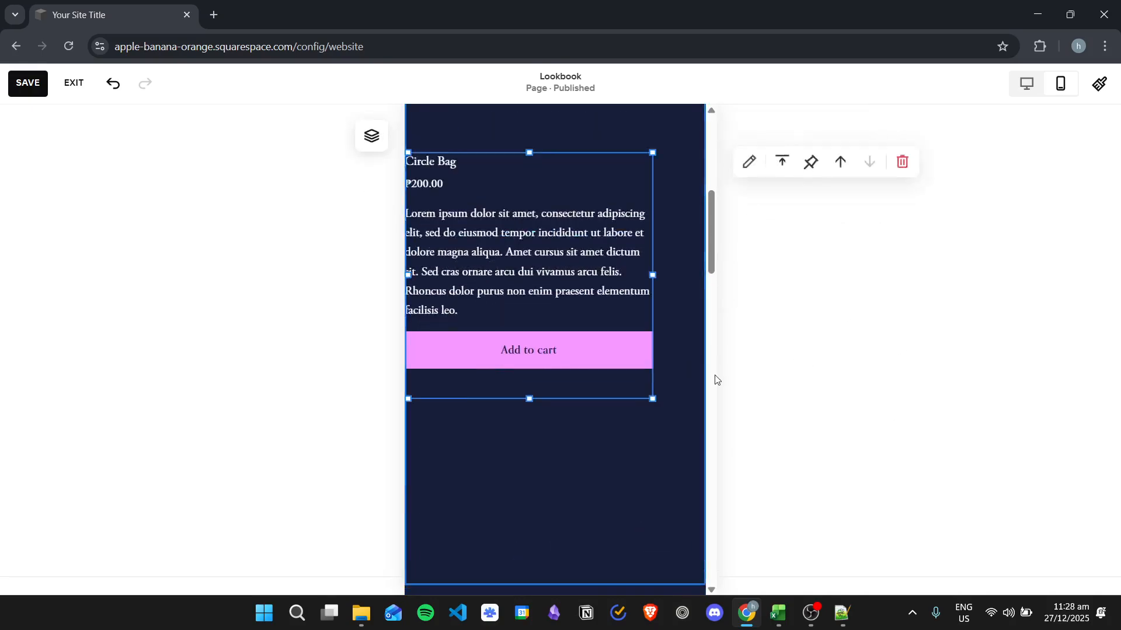
scroll(559, 342, up, 4)
drag(559, 342, 561, 203)
- Shorten the mobile section by raising its bottom edge to remove the empty space below the details block
scroll(593, 380, down, 5)
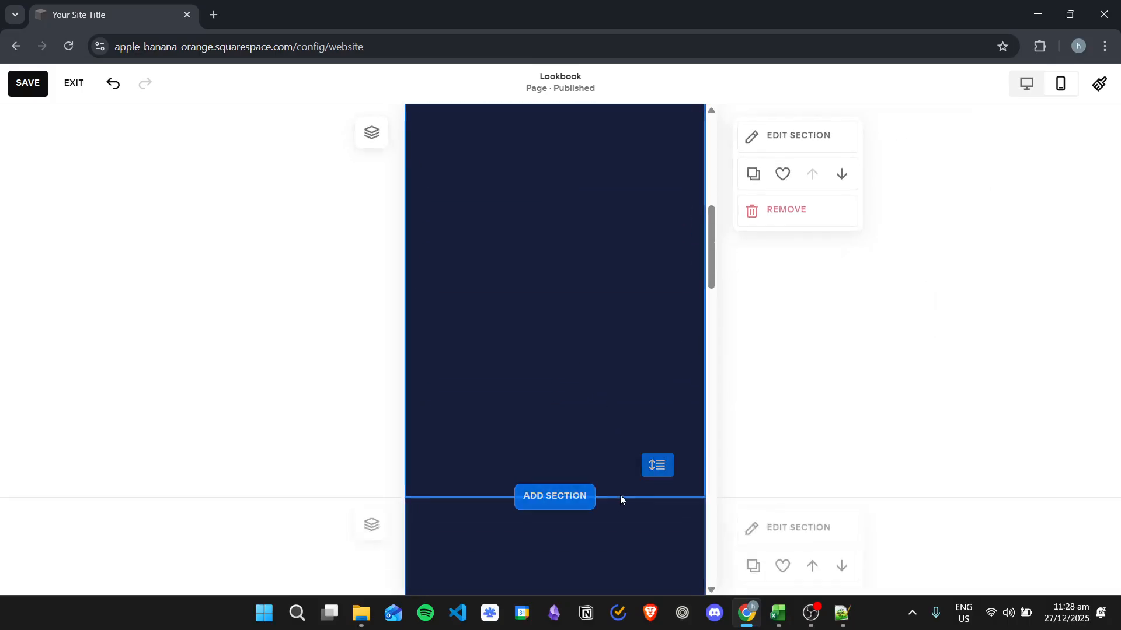
scroll(618, 498, down, 5)
scroll(672, 298, up, 5)
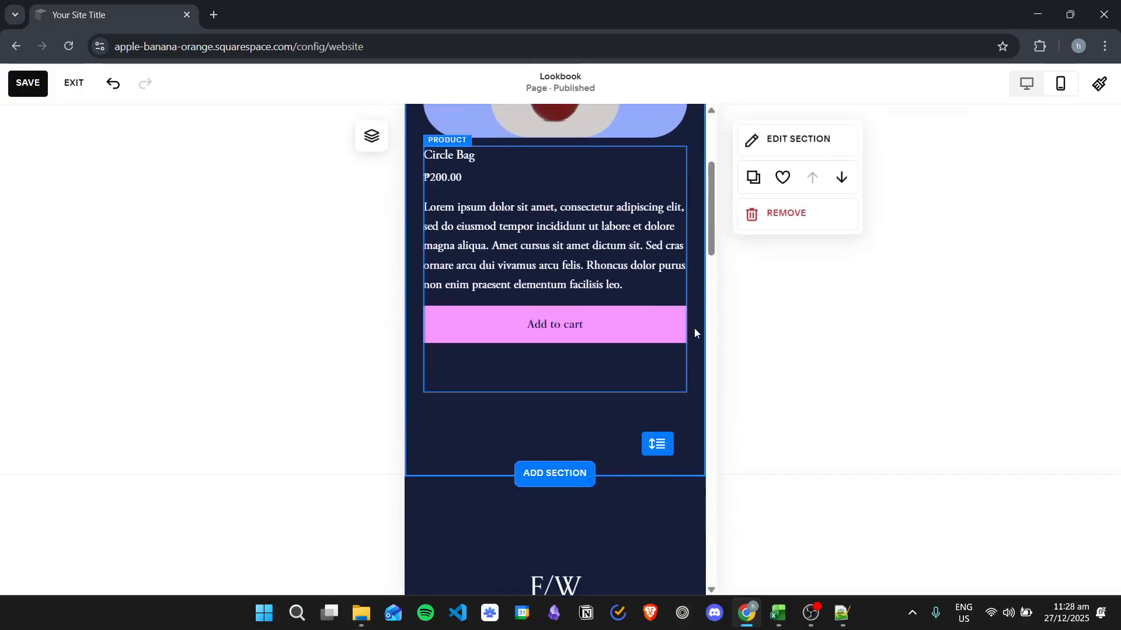
drag(659, 453, 661, 337)
click(909, 386)
scroll(776, 326, up, 4)
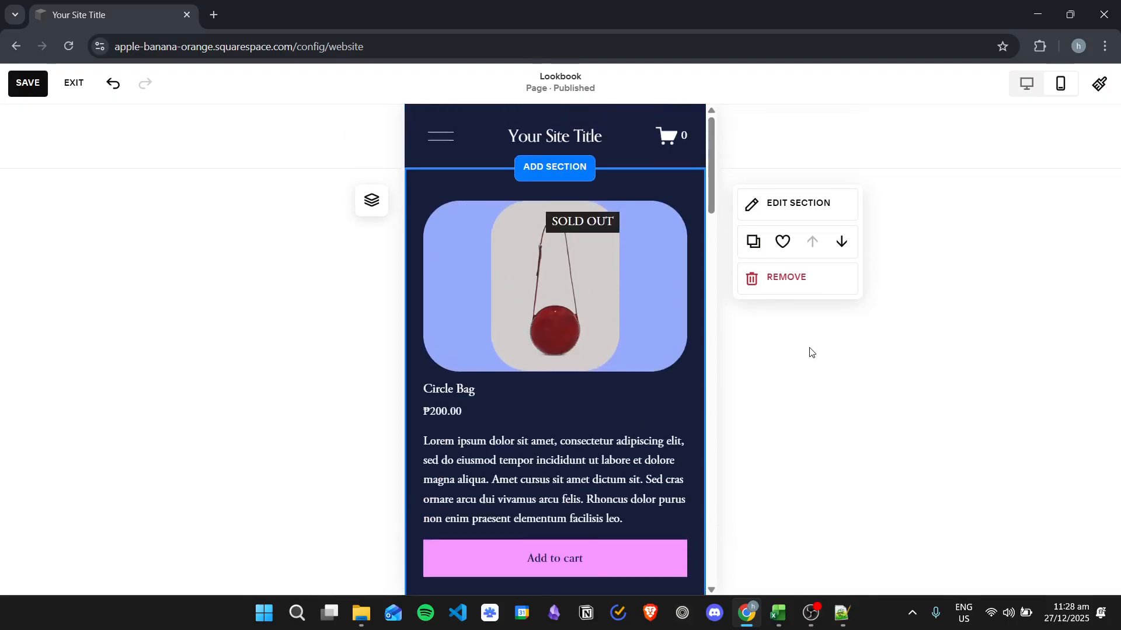
- Switch back to the desktop layout and review the Circle Bag section
click(1027, 83)
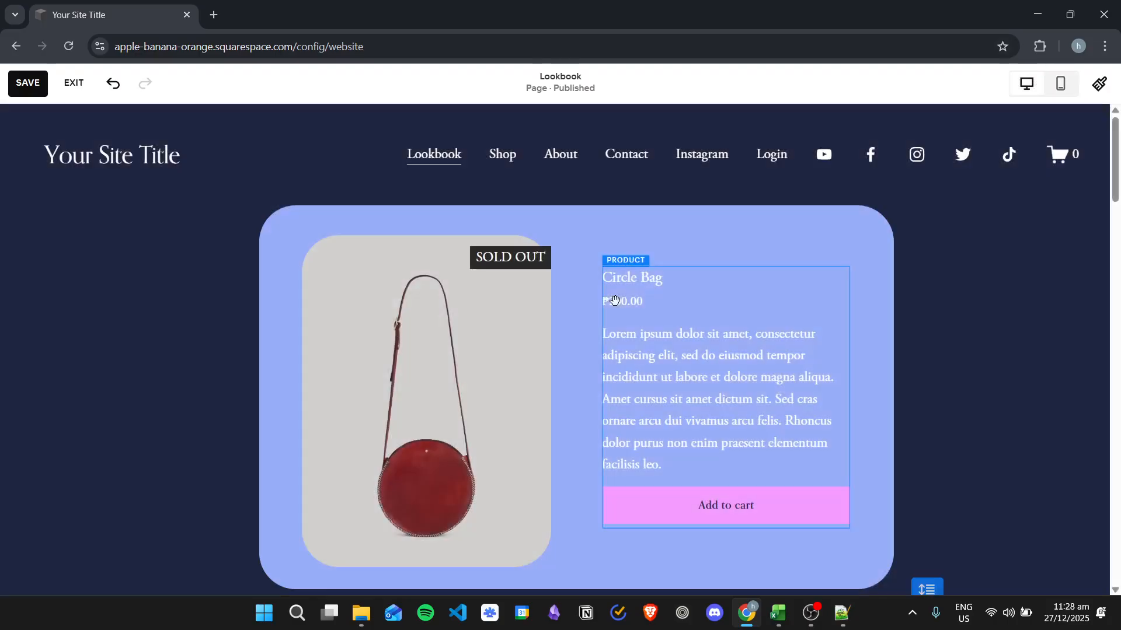
scroll(642, 315, down, 5)
scroll(759, 339, up, 5)
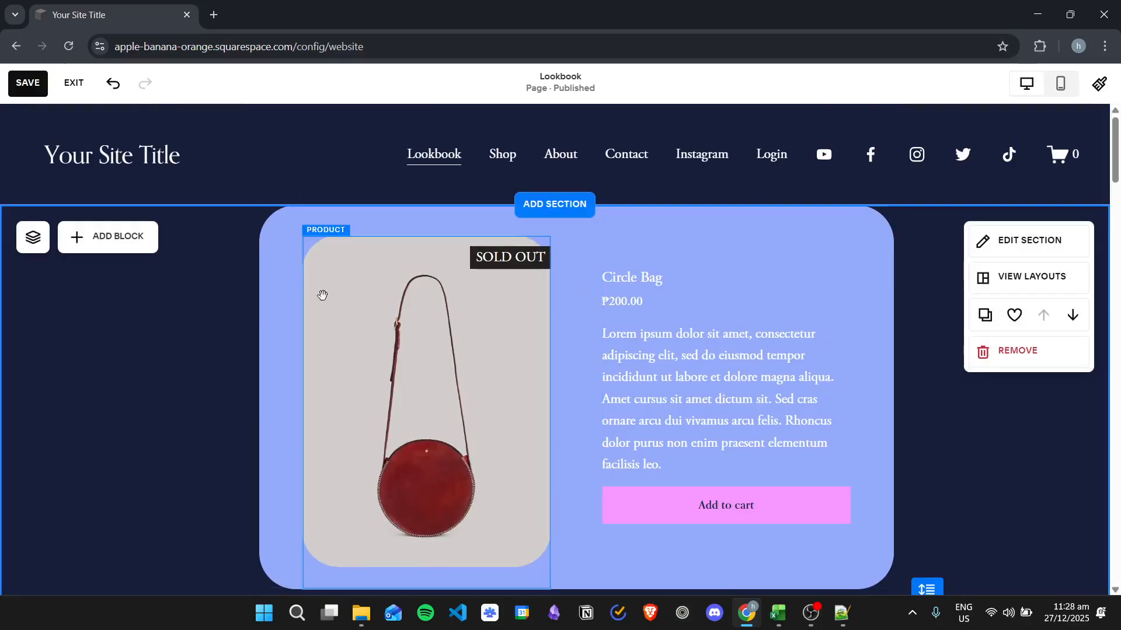